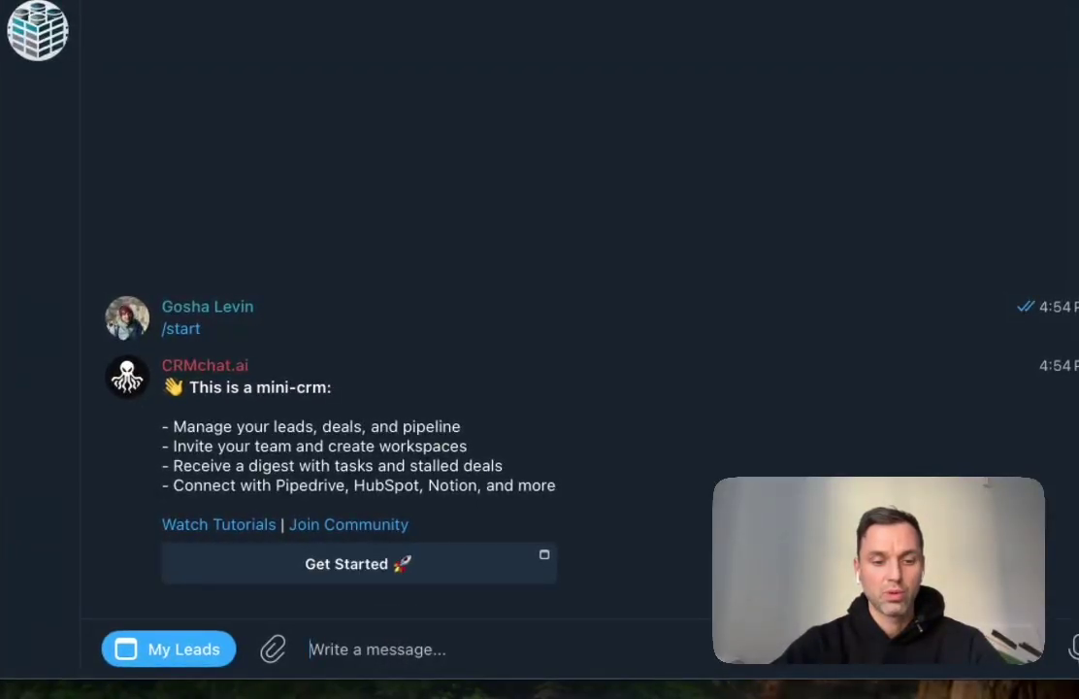
Send the CRMchat.ai bot a message with your own Telegram username, prefixed by @
text(@goshalev)
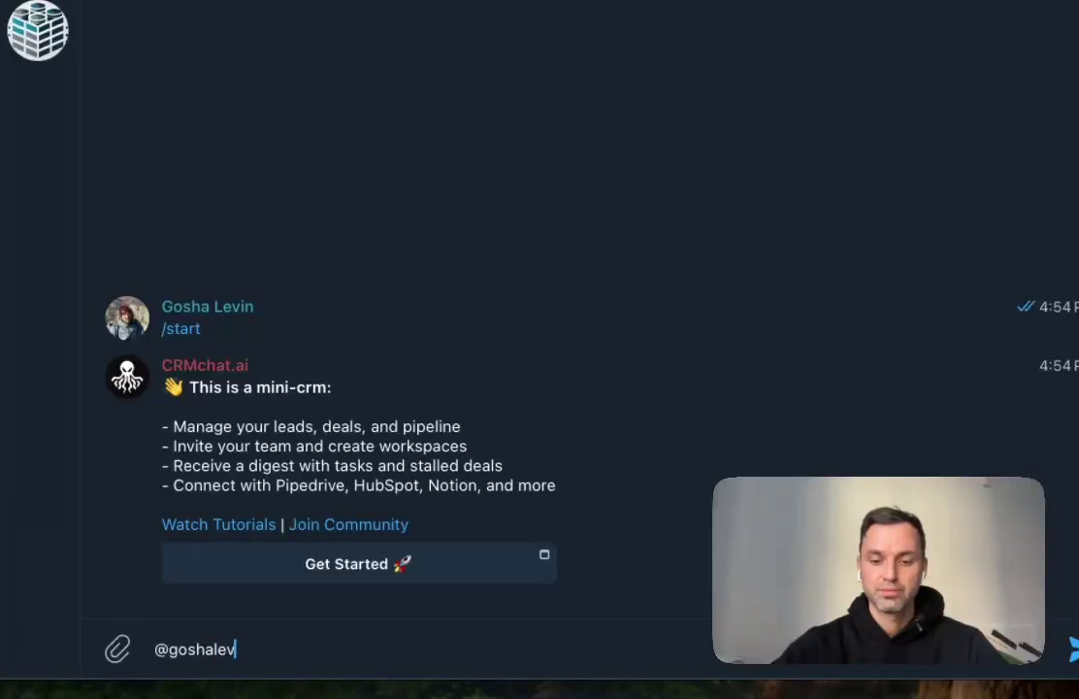
text(in)
key(Return)
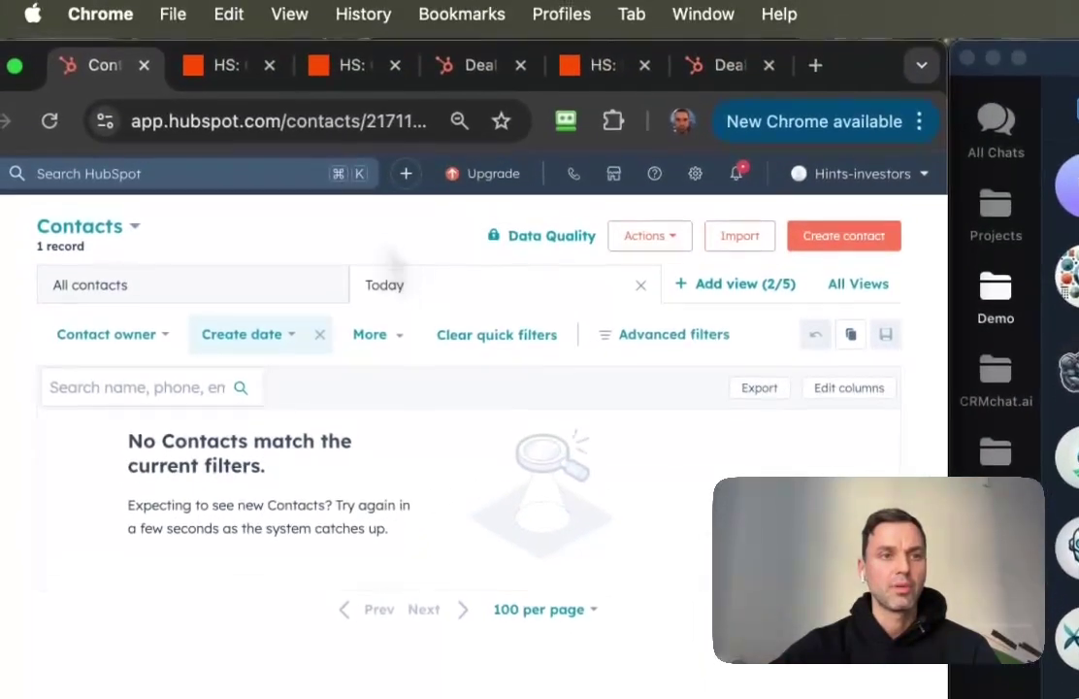
Reload HubSpot's Today contacts page so the bot-created lead appears with its username and bio
click(309, 141)
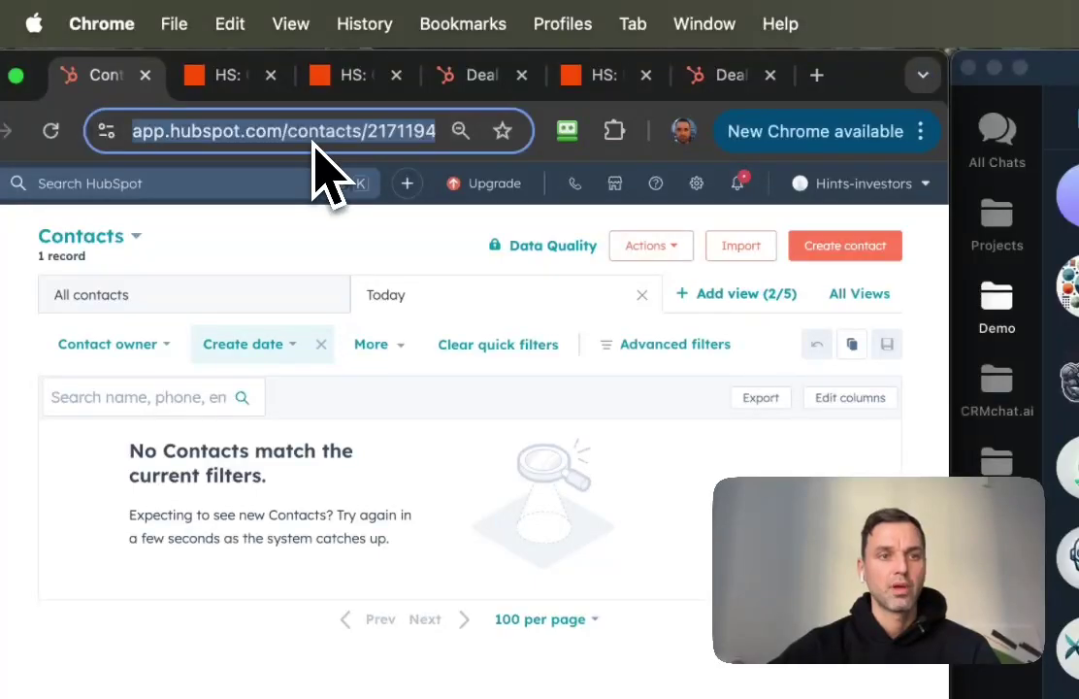
key(Return)
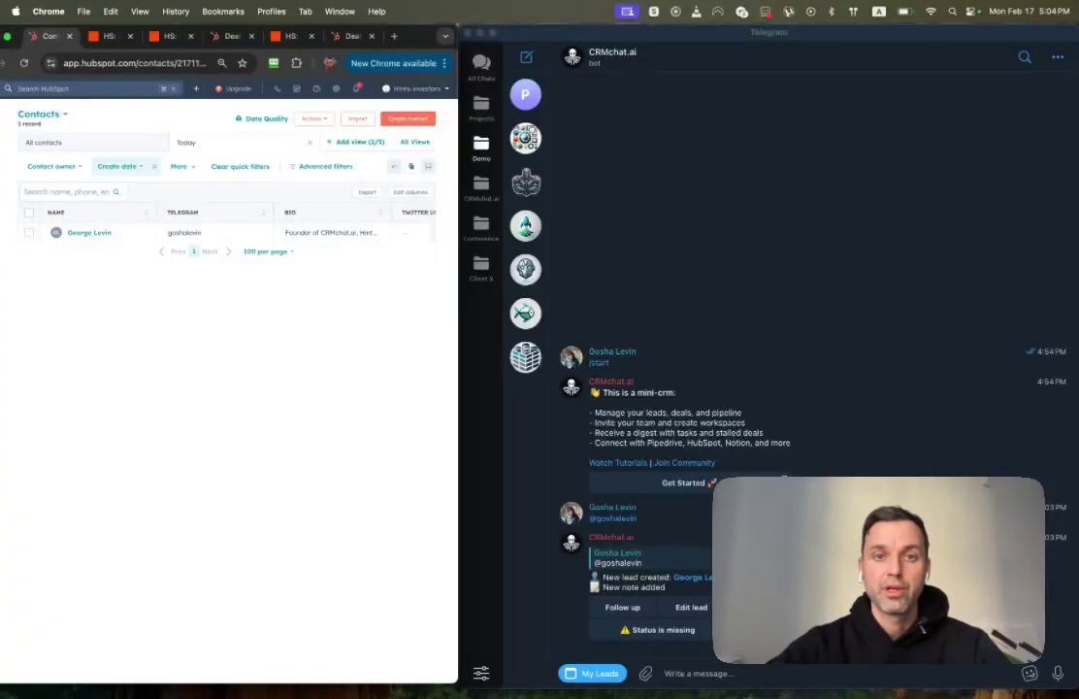
Add the Project X group to the Projects folder and launch the CRMchat.ai mini-app
drag(549, 194, 661, 151)
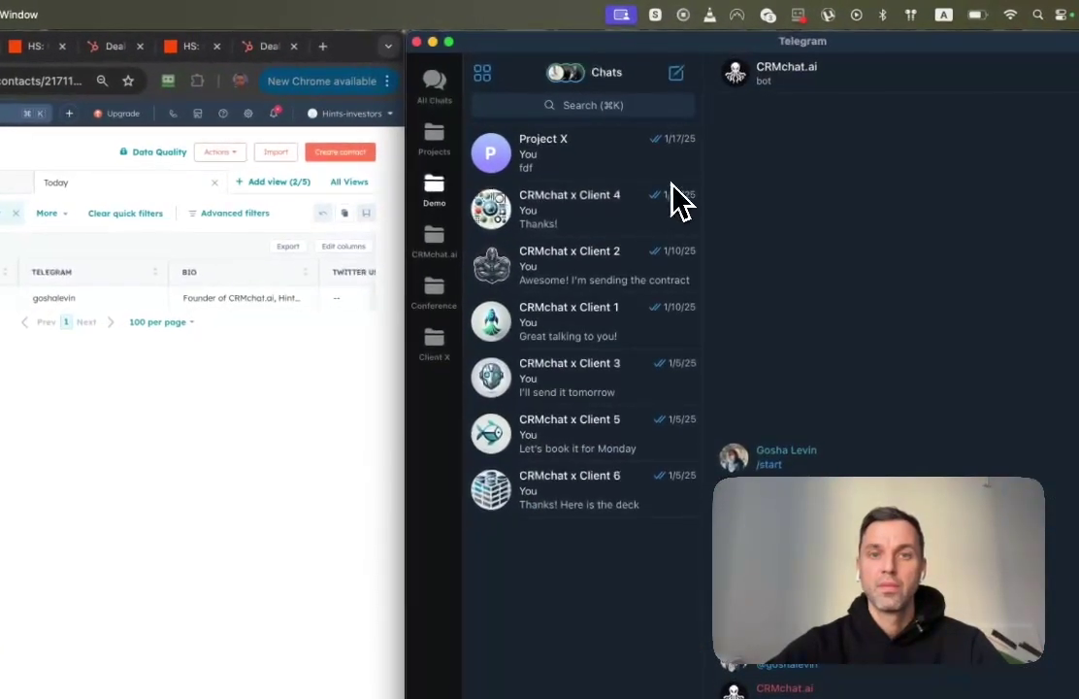
right_click(581, 157)
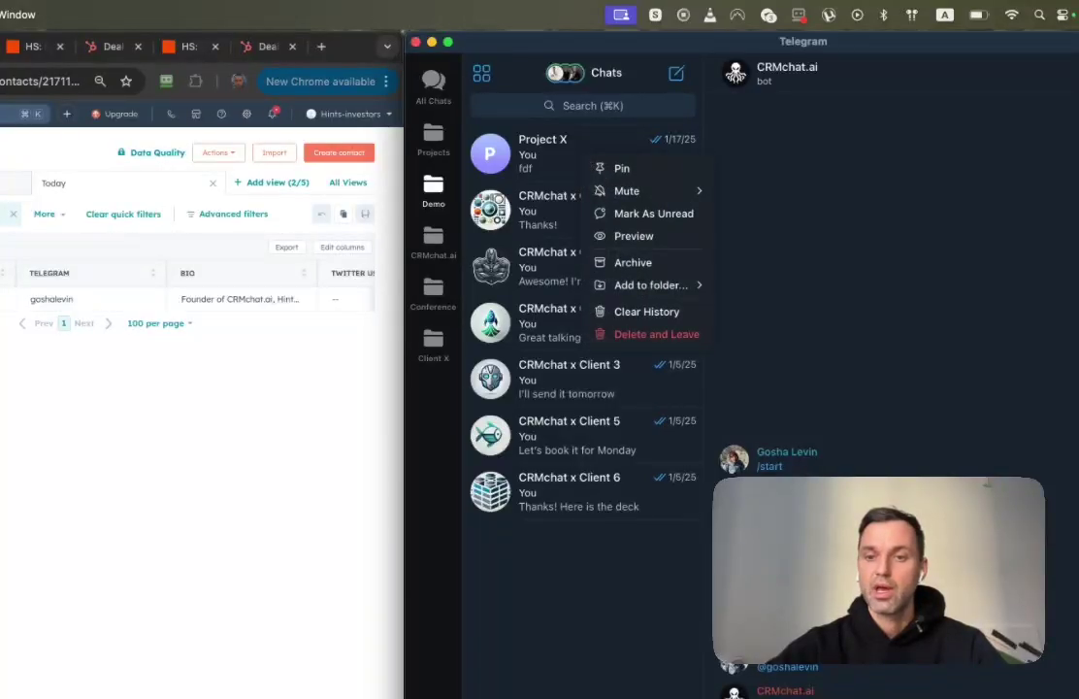
click(572, 168)
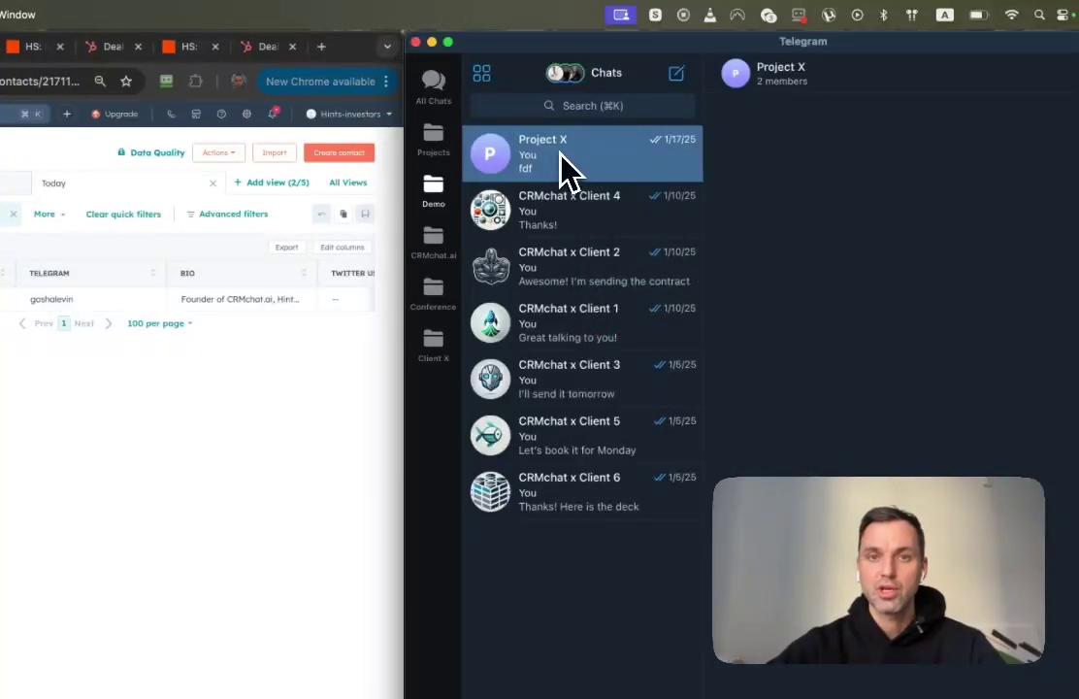
right_click(561, 155)
mouse_move(638, 283)
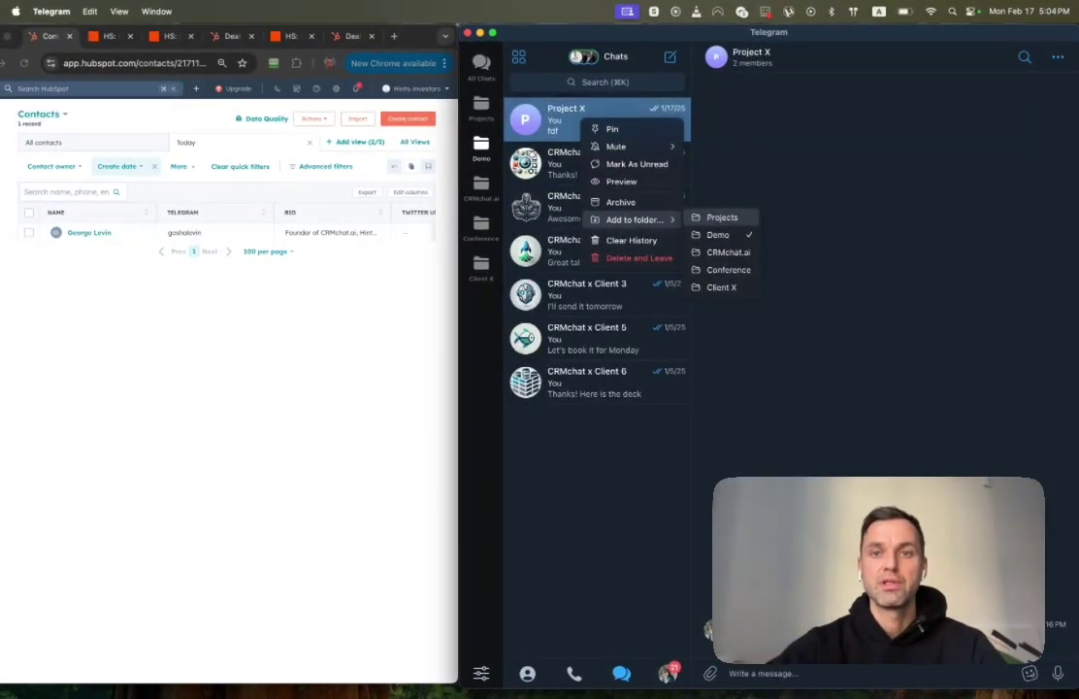
click(722, 218)
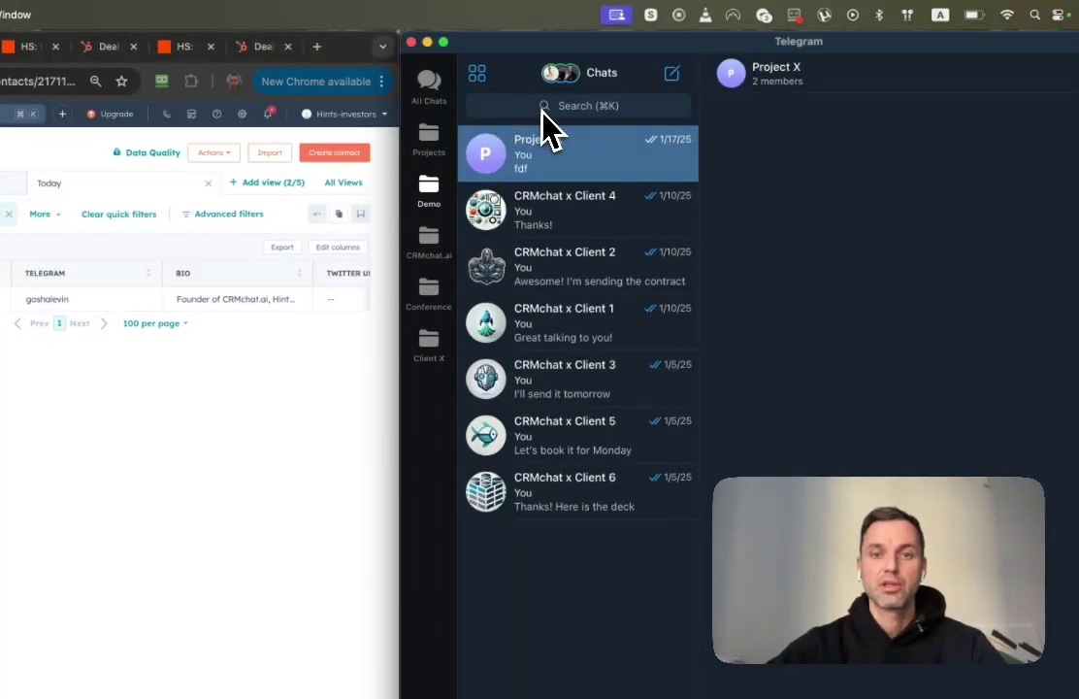
click(431, 243)
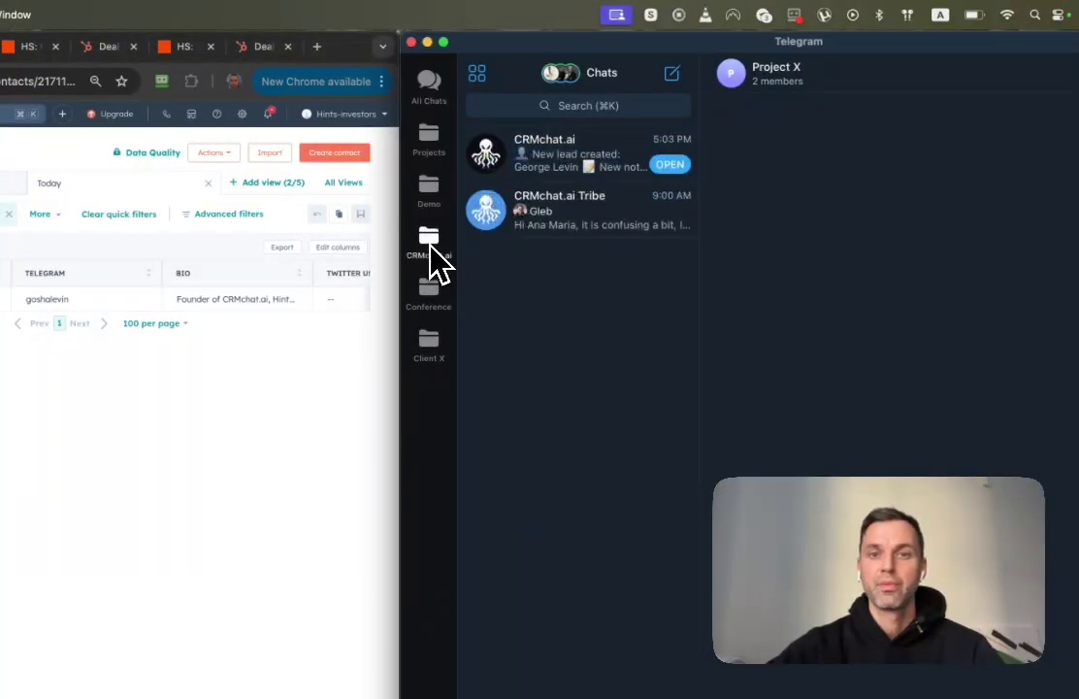
click(669, 164)
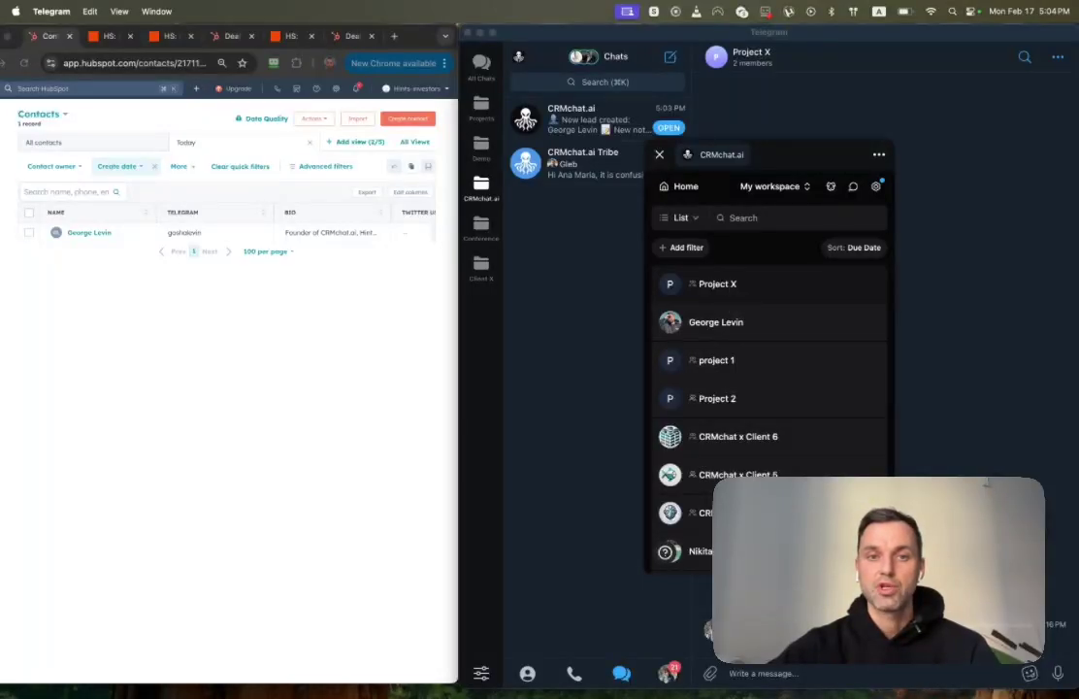
Open the Project X deal from HubSpot's Deals board
click(372, 353)
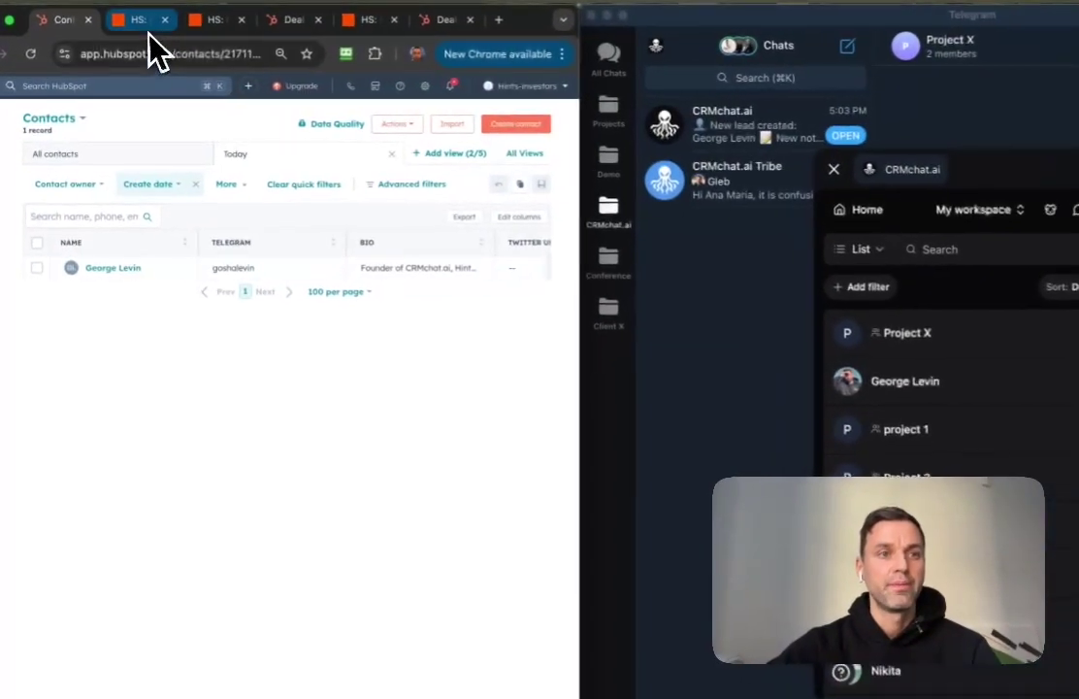
click(230, 37)
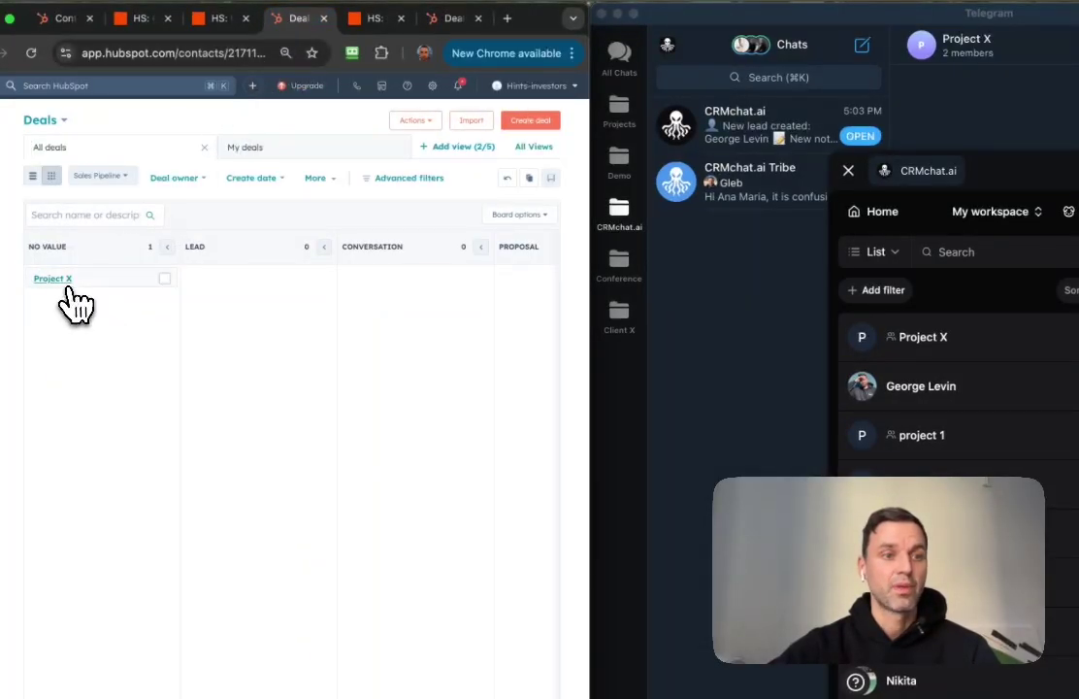
click(56, 278)
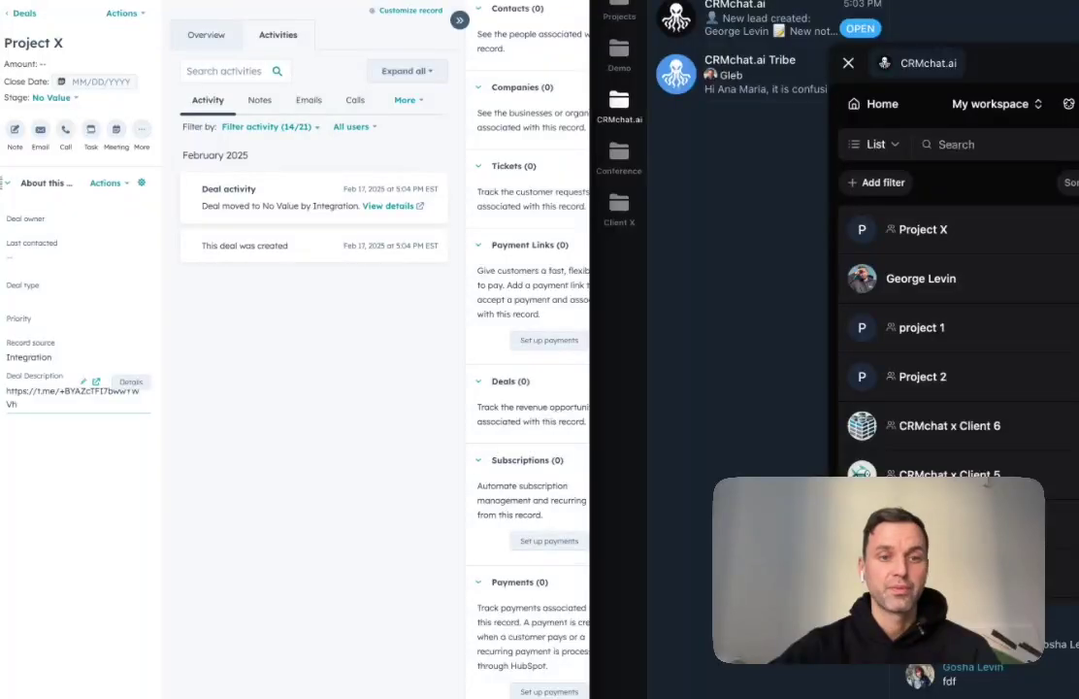
Open the Telegram group link from the deal description in Telegram
drag(65, 398, 5, 413)
key(super+c)
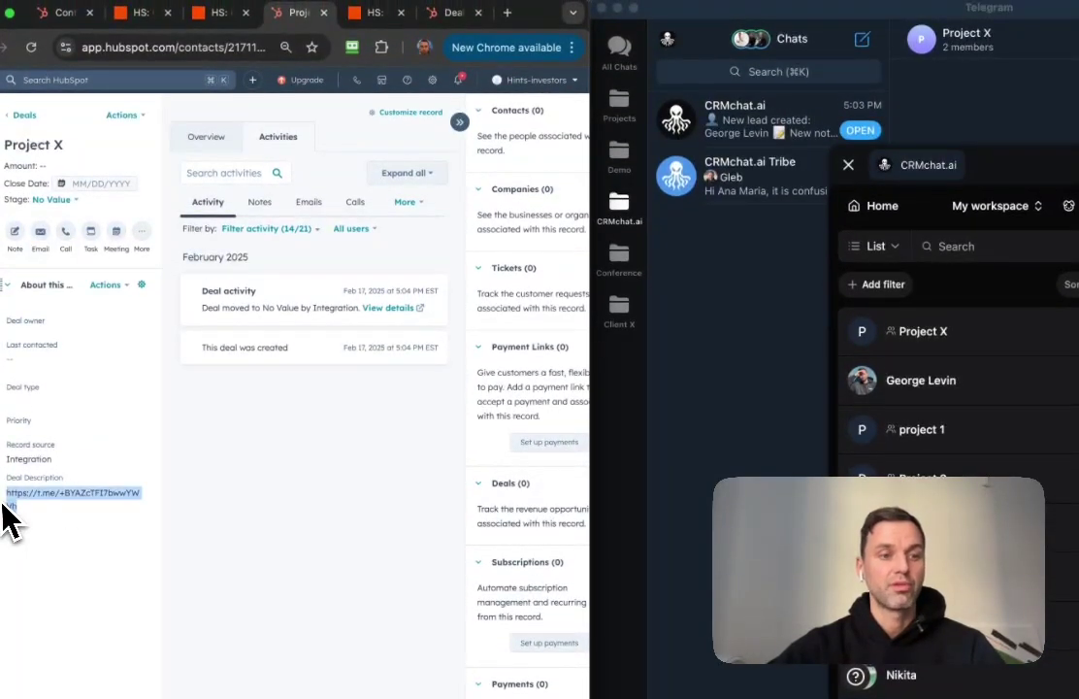
click(216, 44)
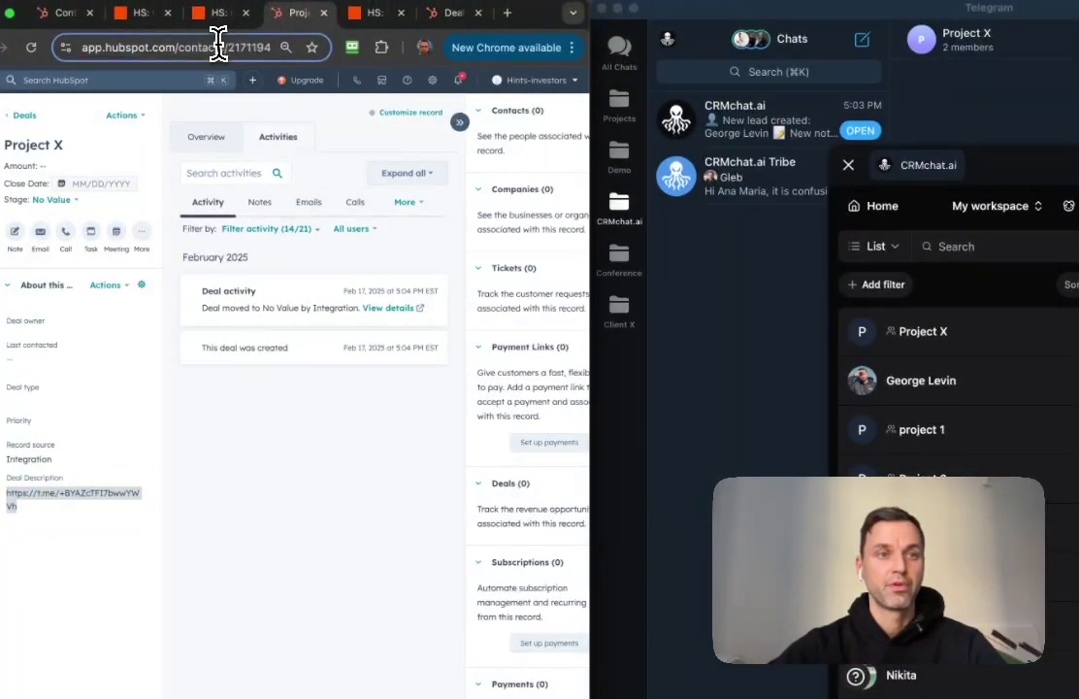
key(super+v)
key(Return)
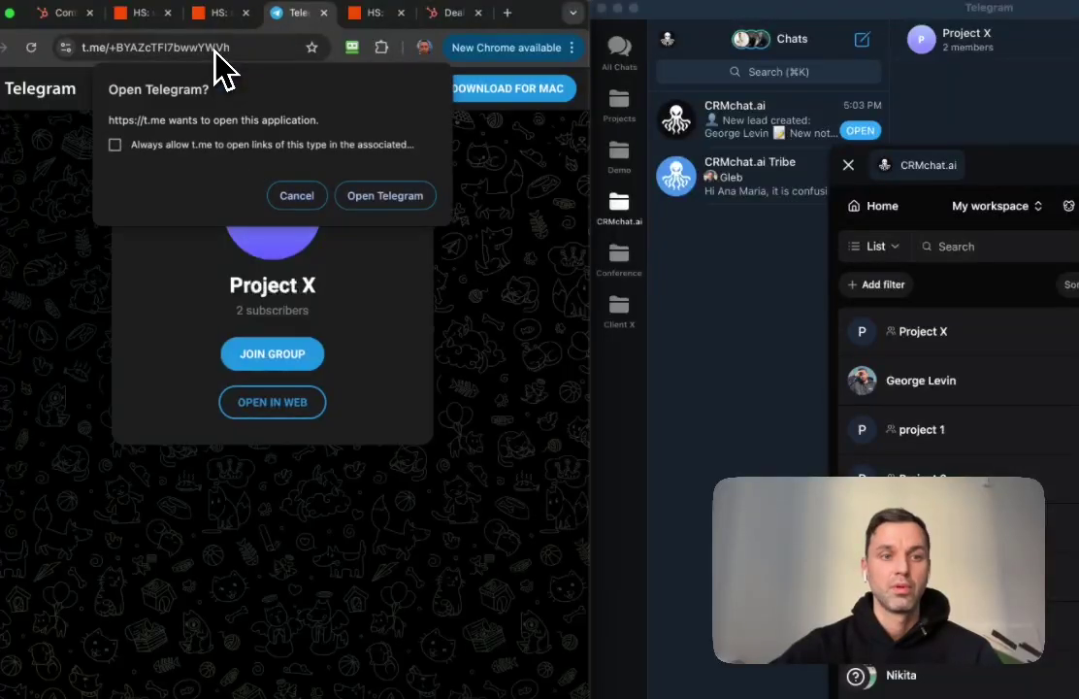
click(375, 198)
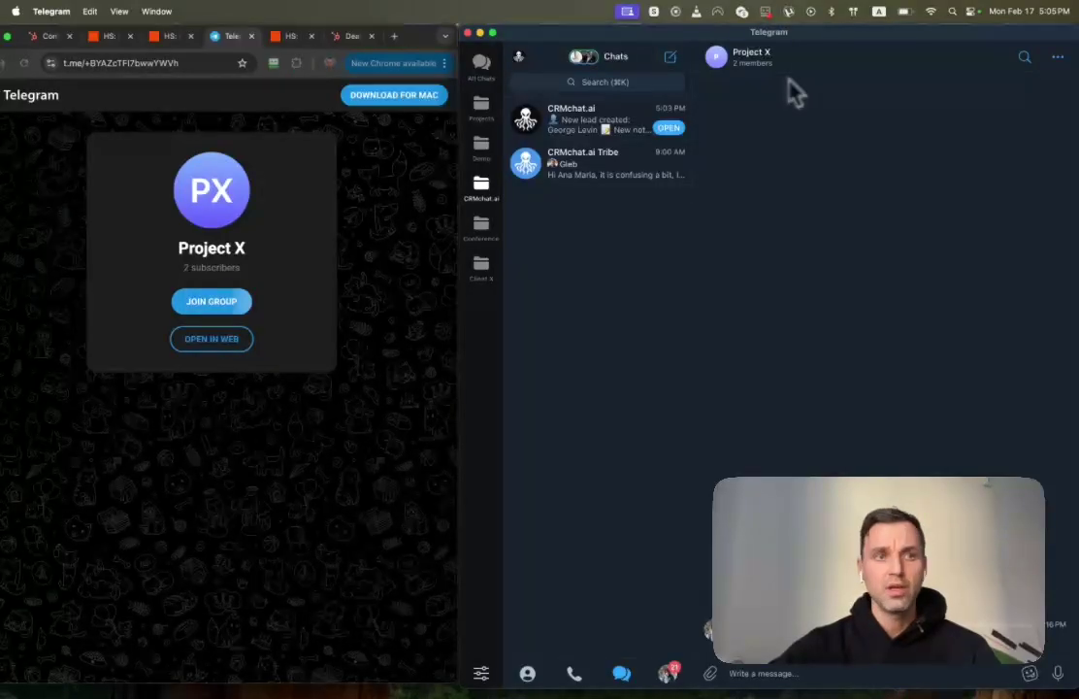
click(109, 36)
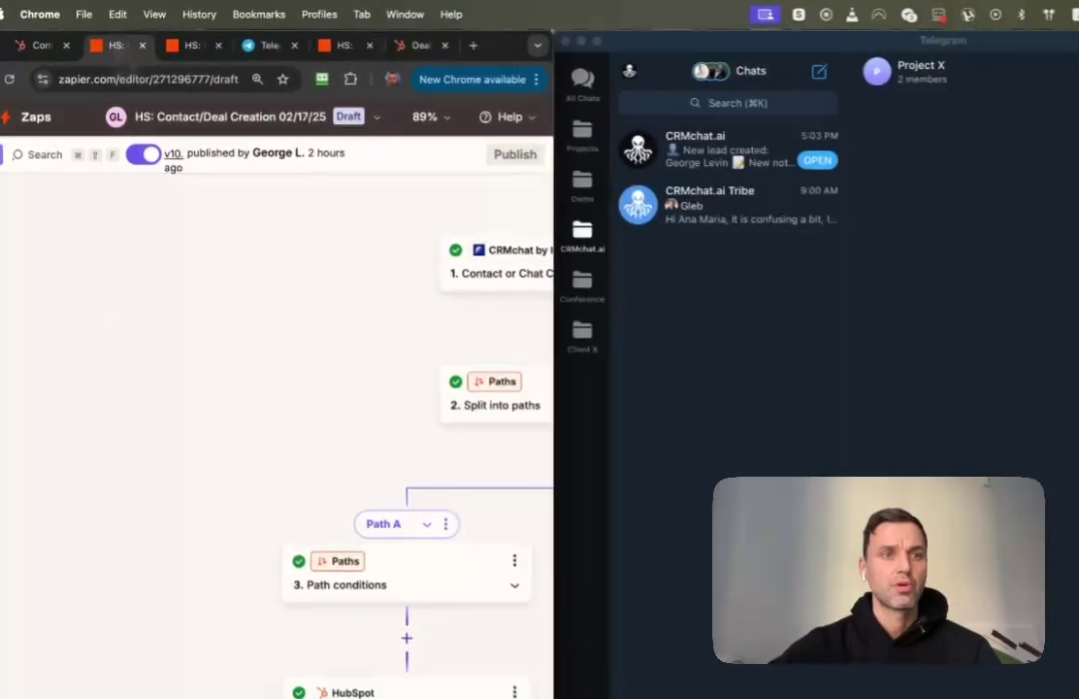
Widen the browser over Telegram and inspect the CRMchat trigger's Contact or Chat Created event
drag(495, 48, 549, 48)
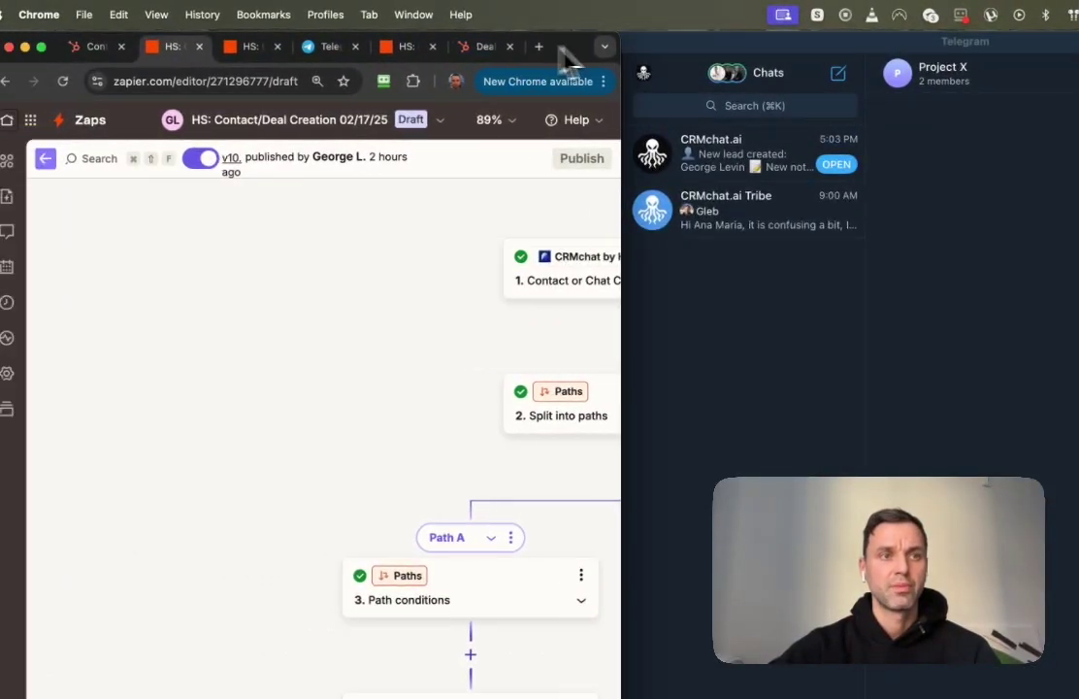
drag(621, 106, 1034, 106)
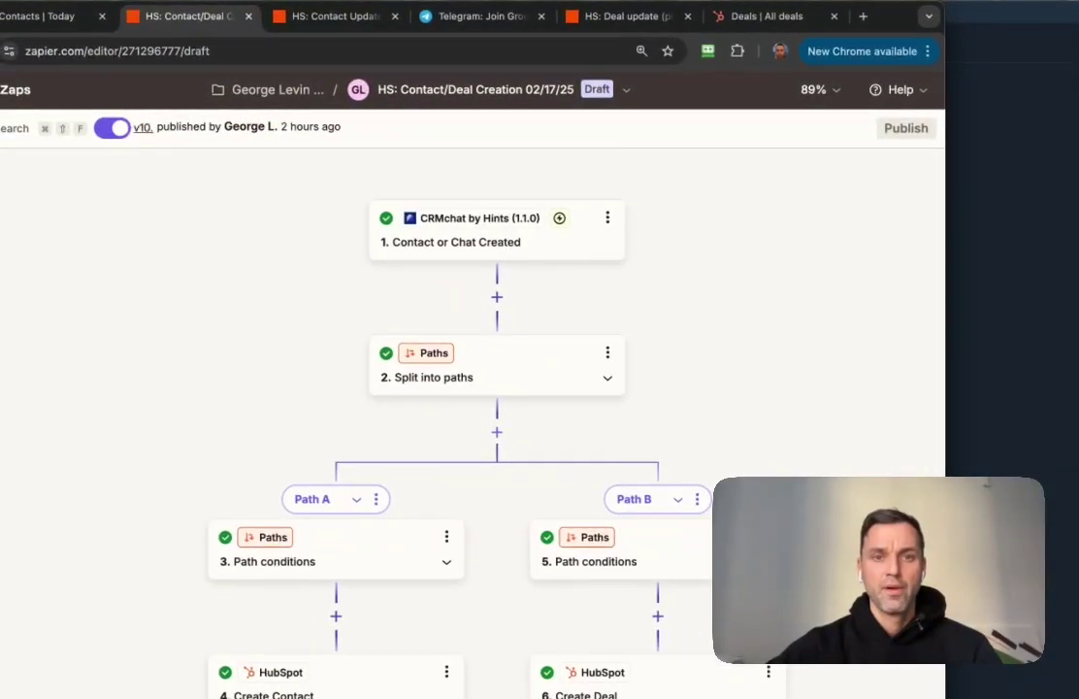
click(444, 250)
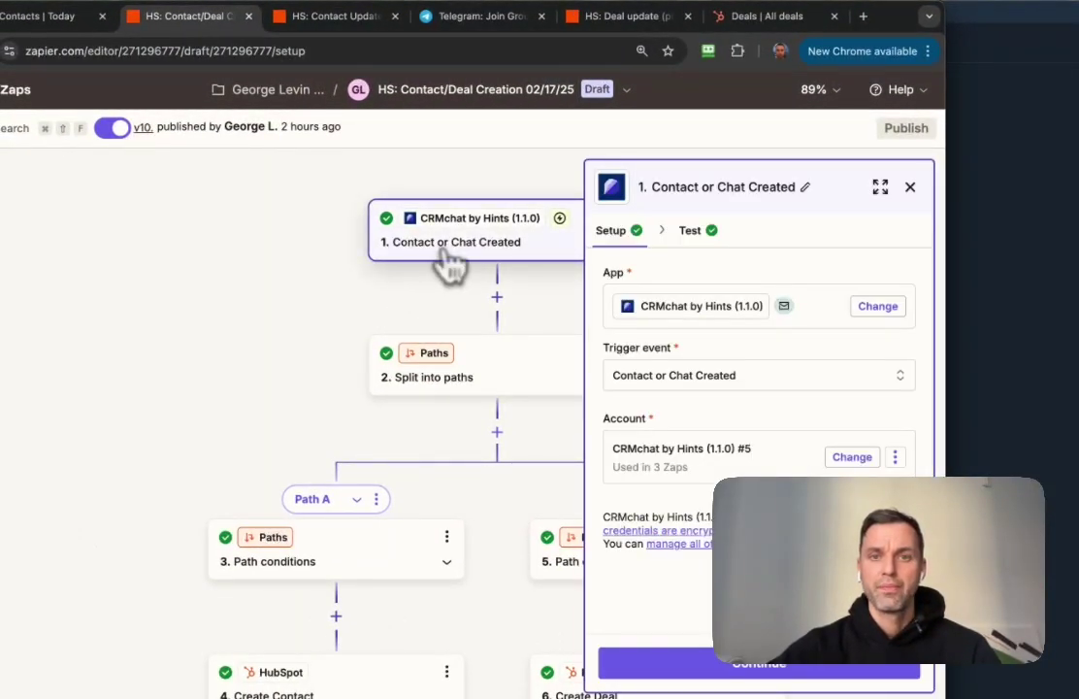
mouse_move(669, 306)
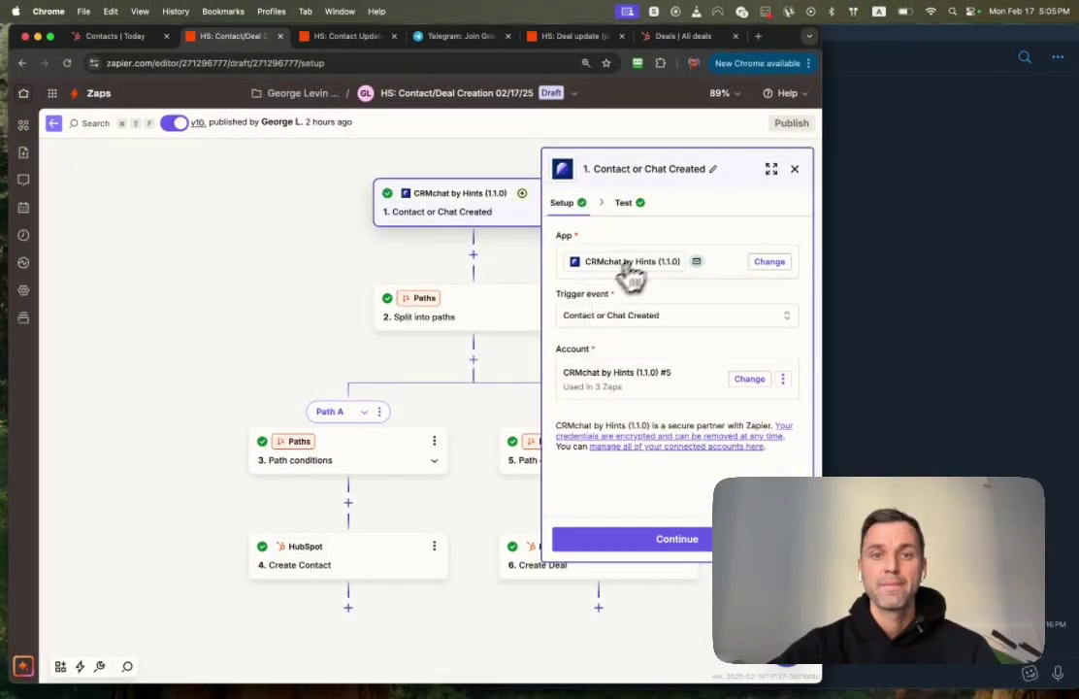
click(679, 332)
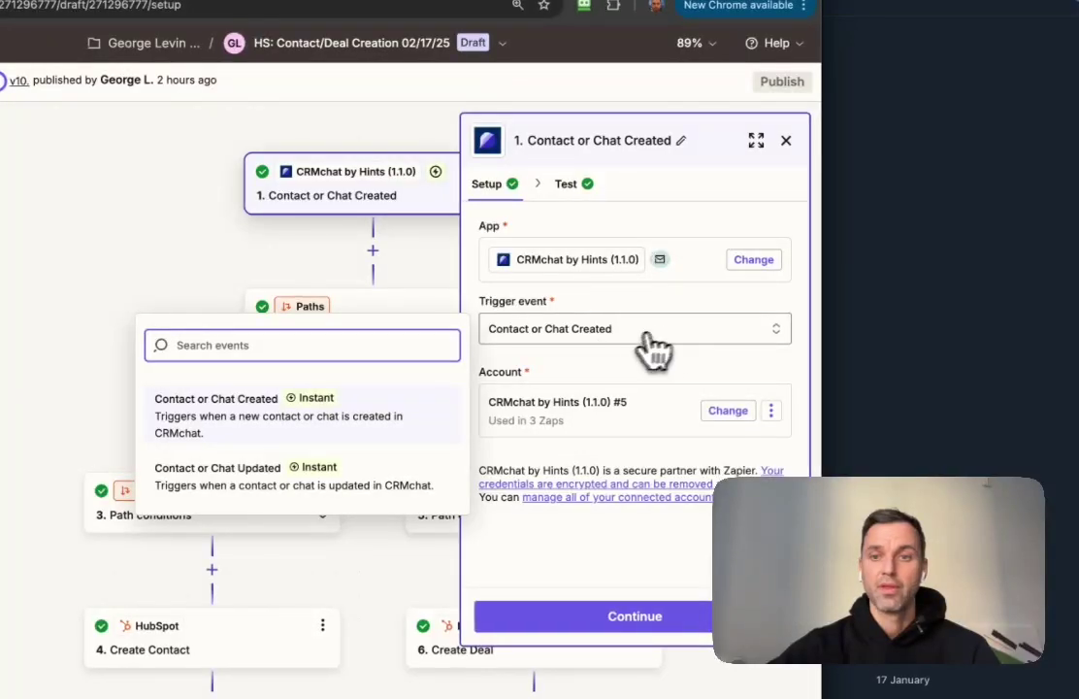
click(708, 325)
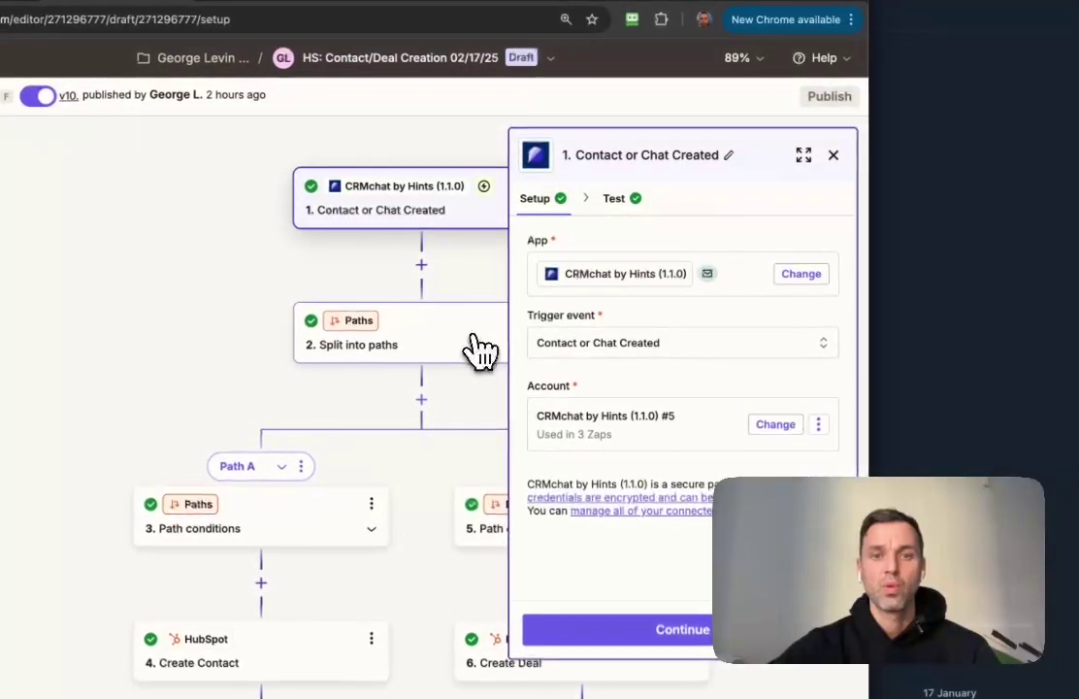
Review Path A's rule that Type exactly matches Contact, then open the Create Contact step
click(833, 155)
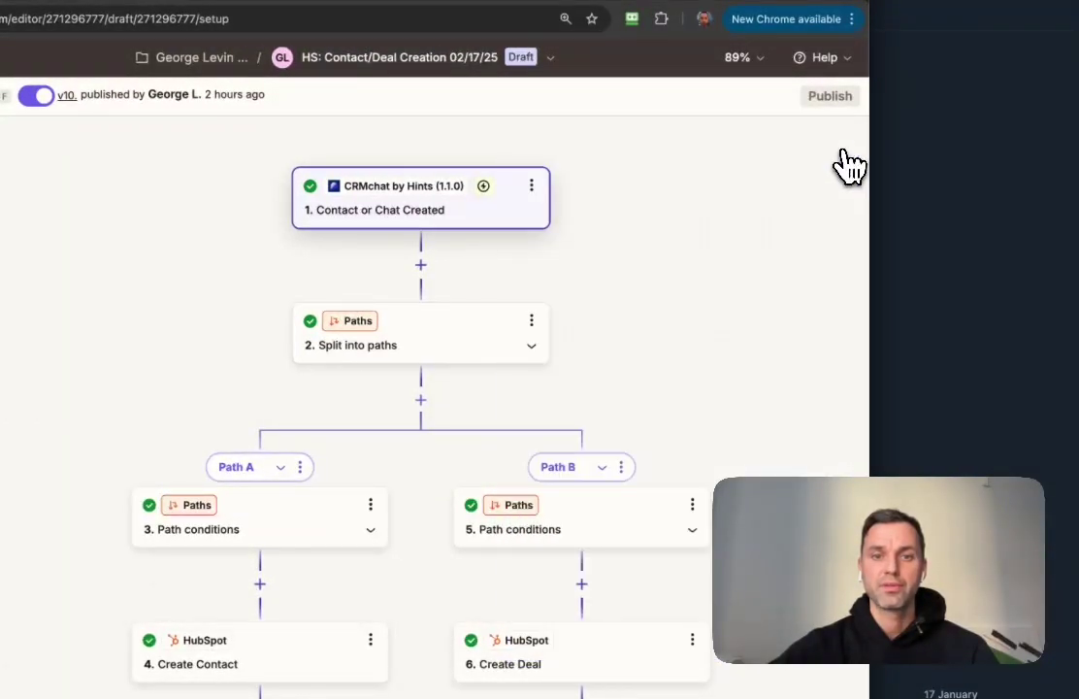
click(315, 530)
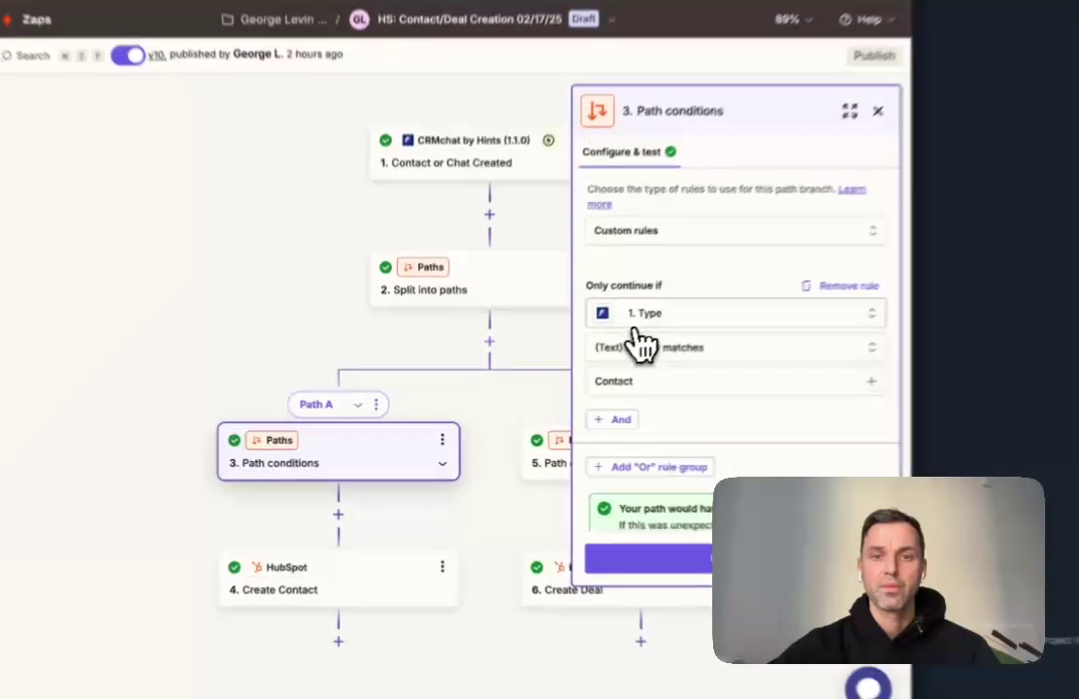
scroll(640, 342, down, 2)
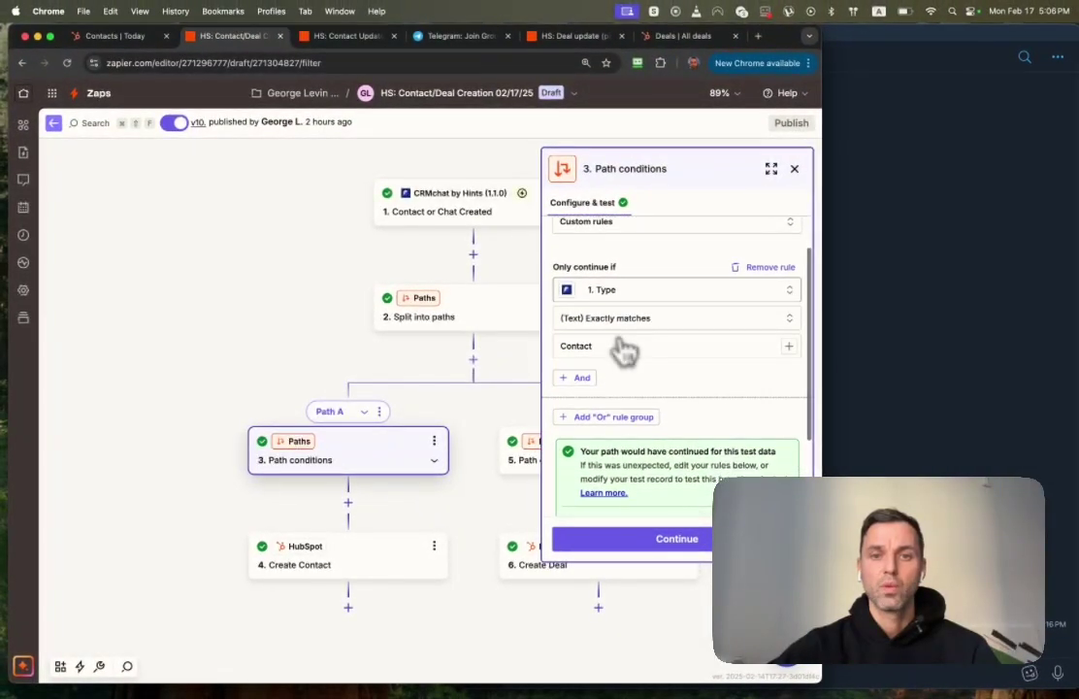
click(652, 292)
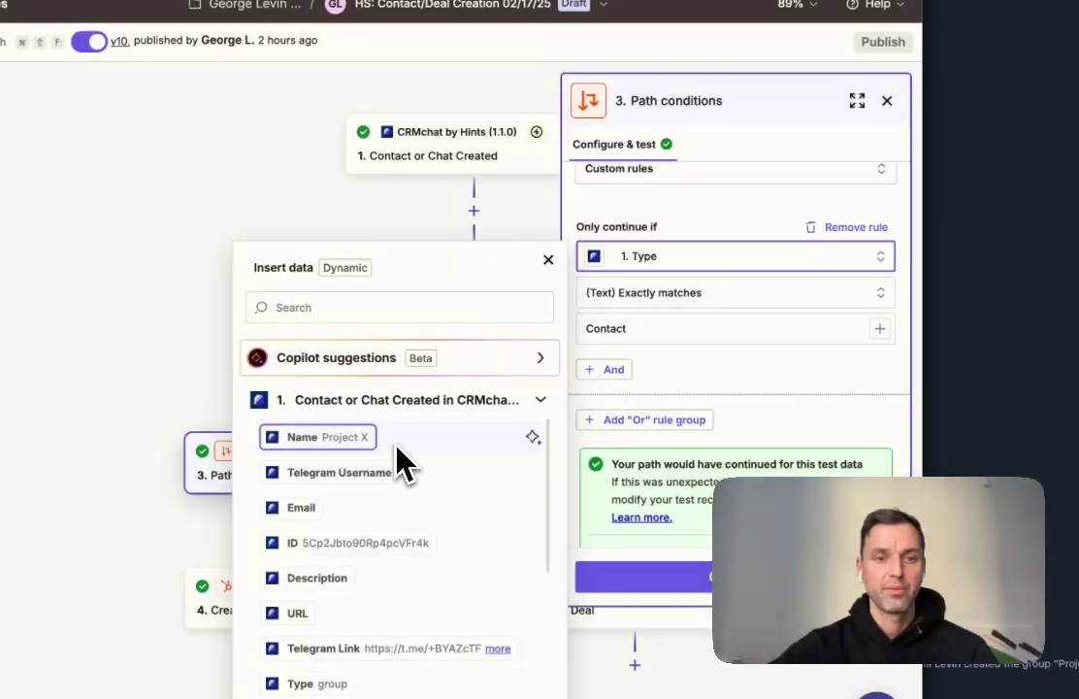
click(380, 308)
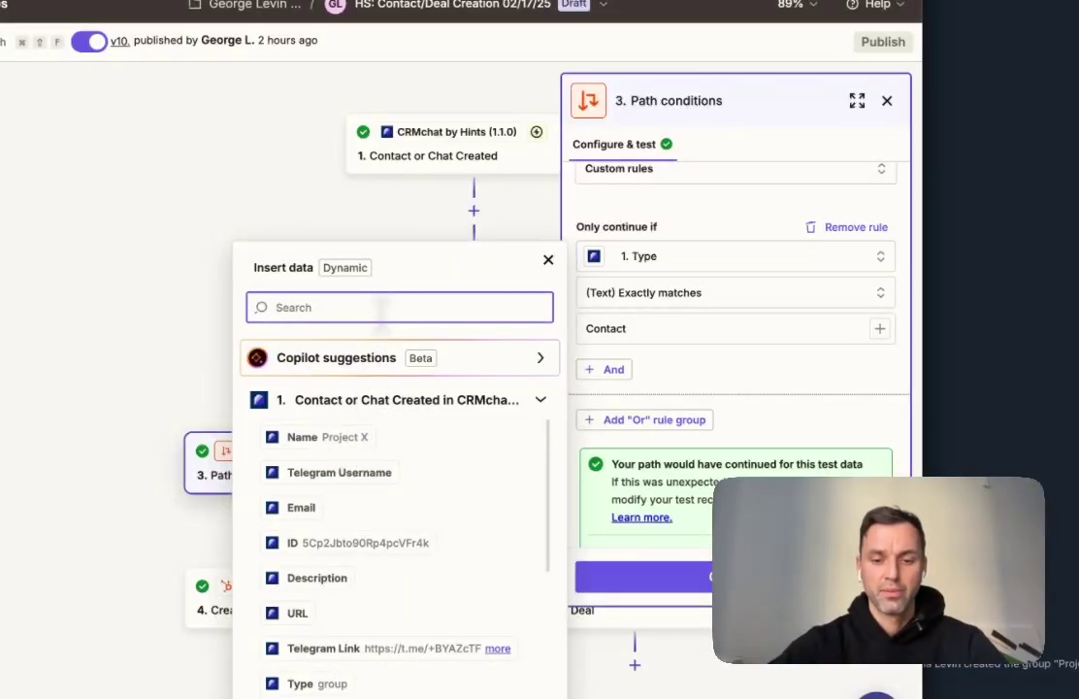
text(typ)
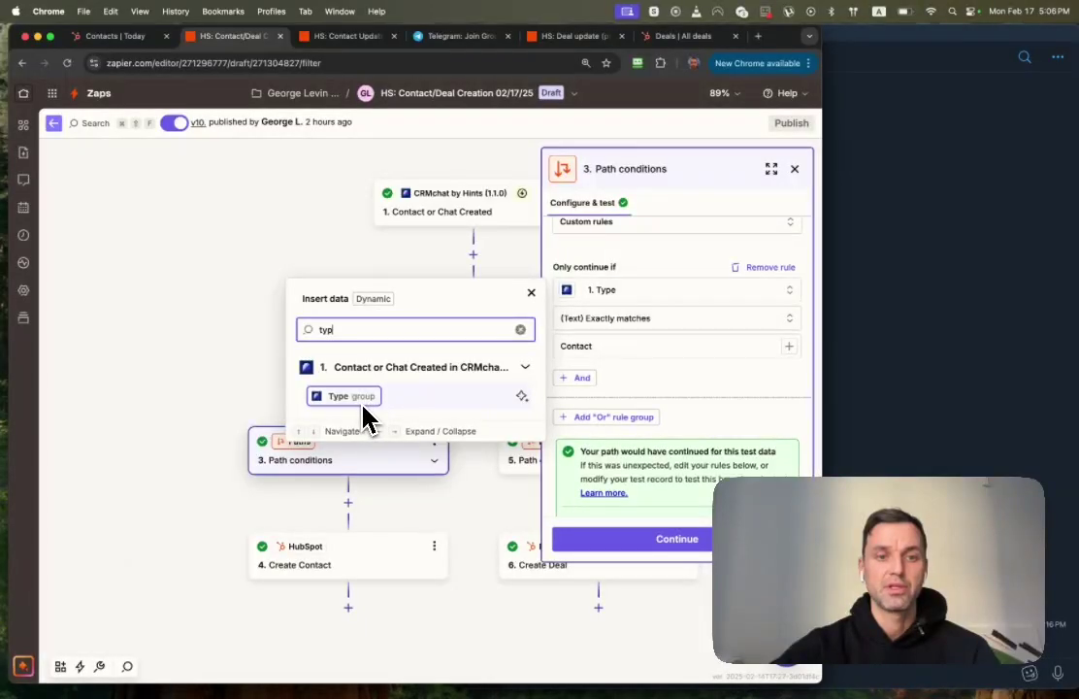
click(603, 344)
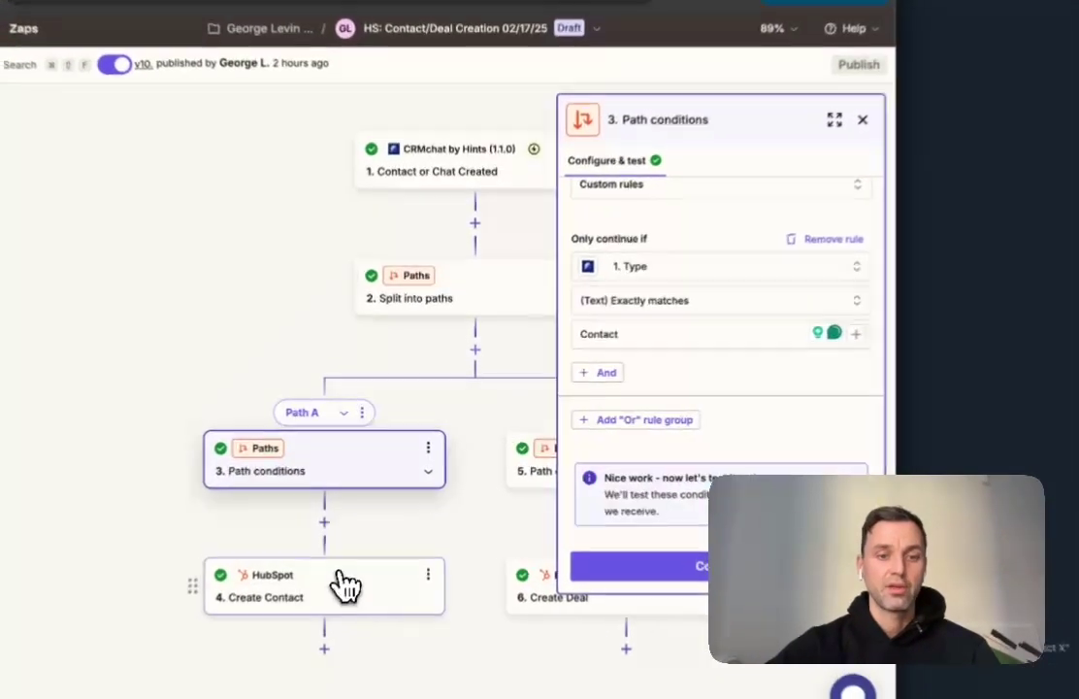
click(361, 555)
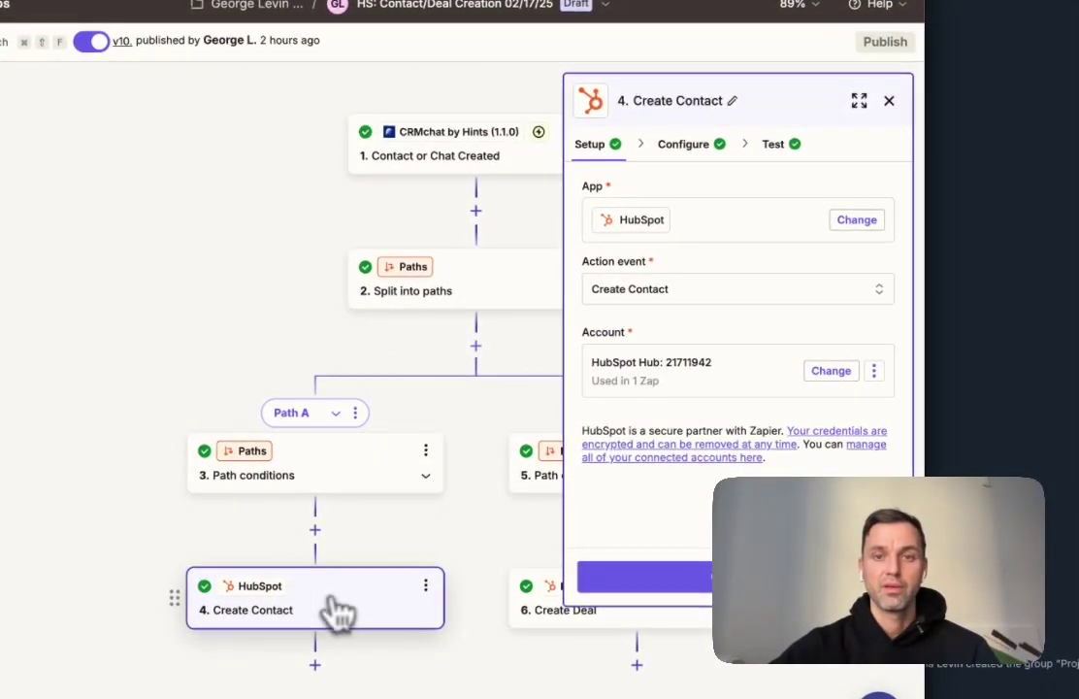
Check the Create Contact action event and move on to its Configure fields
click(672, 296)
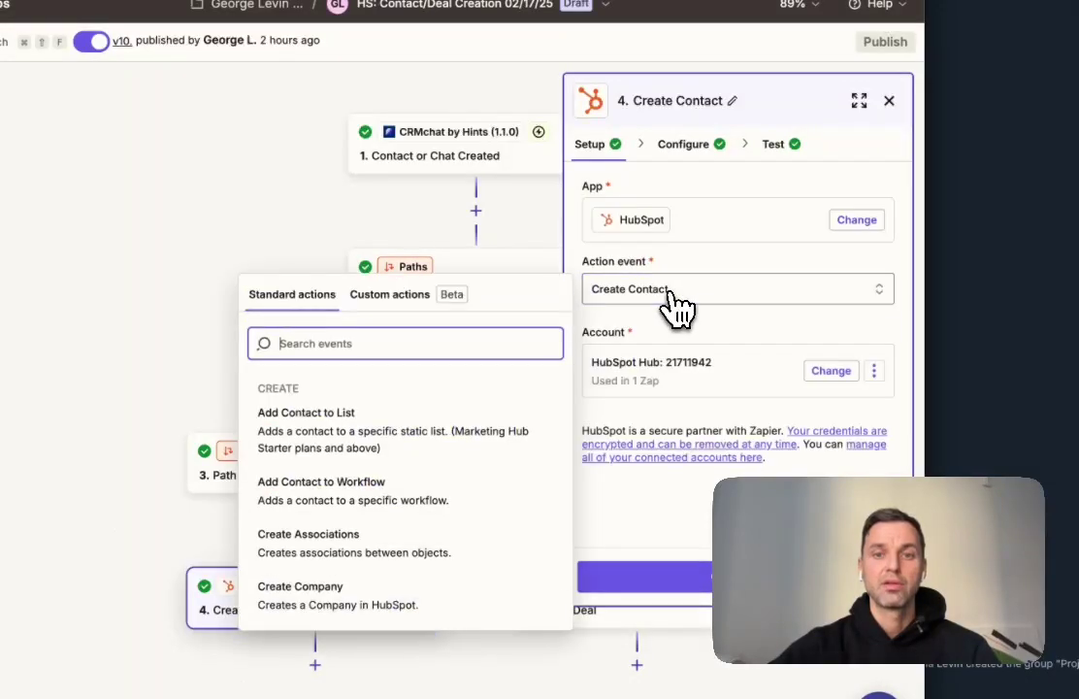
click(685, 331)
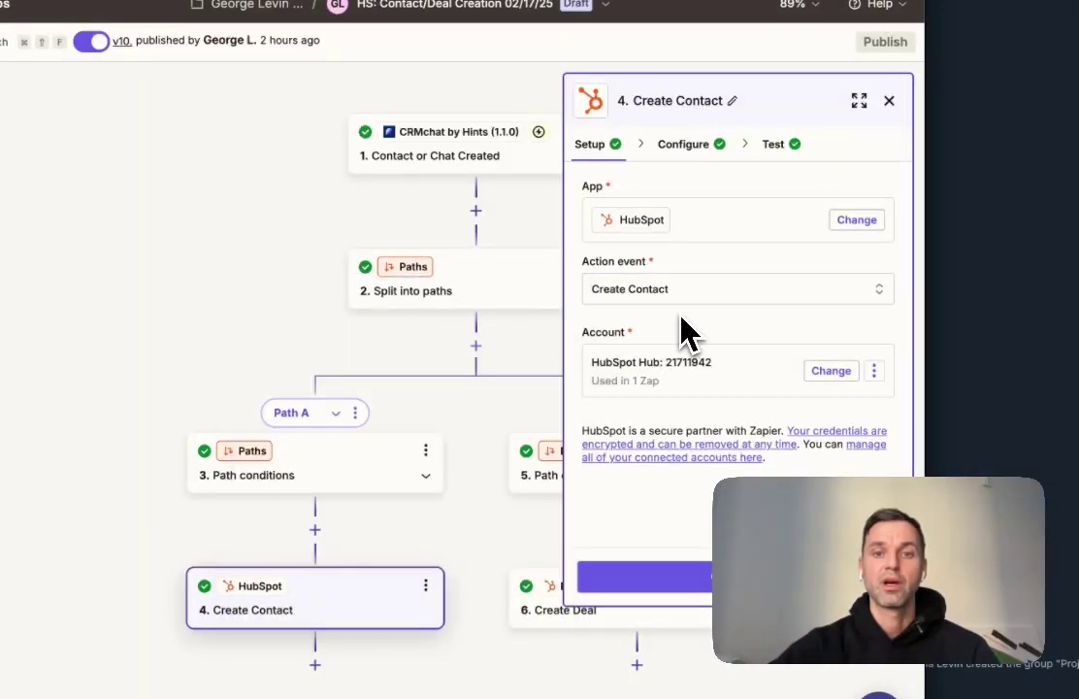
click(691, 145)
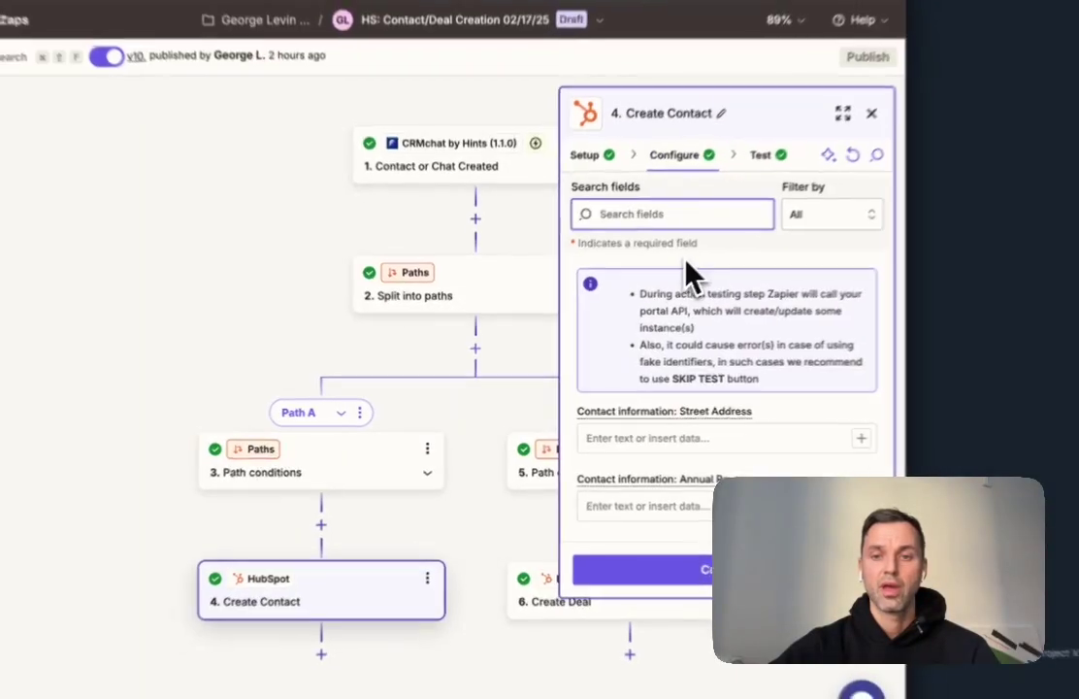
scroll(711, 349, down, 2)
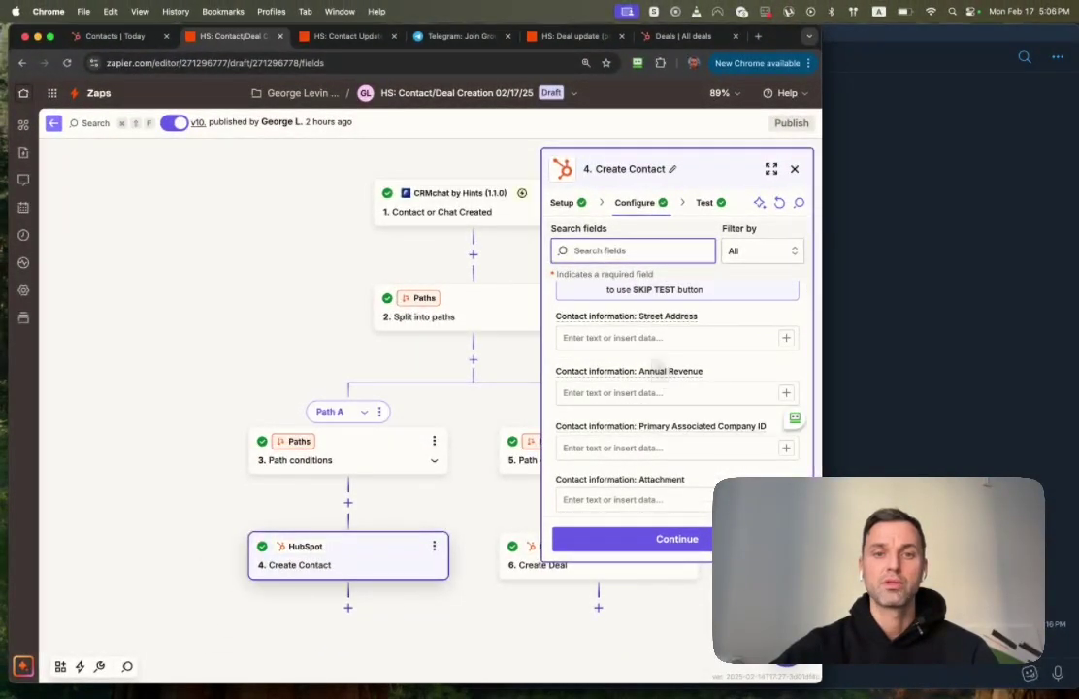
scroll(656, 369, down, 3)
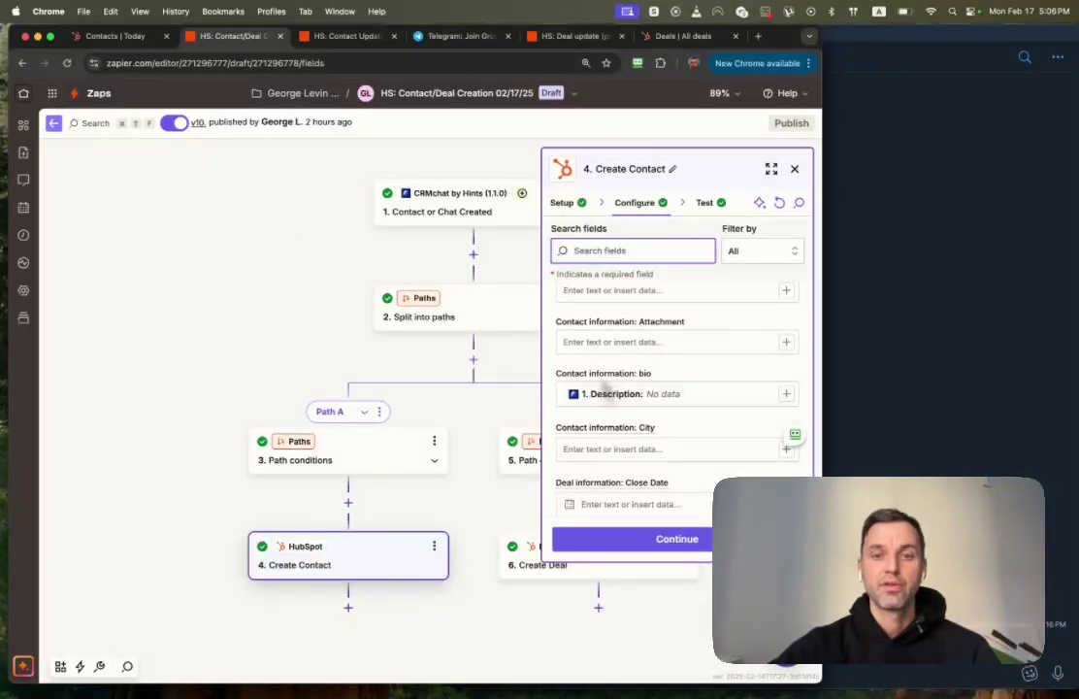
Confirm the bio field is mapped to the CRMchat trigger's Description field
click(689, 388)
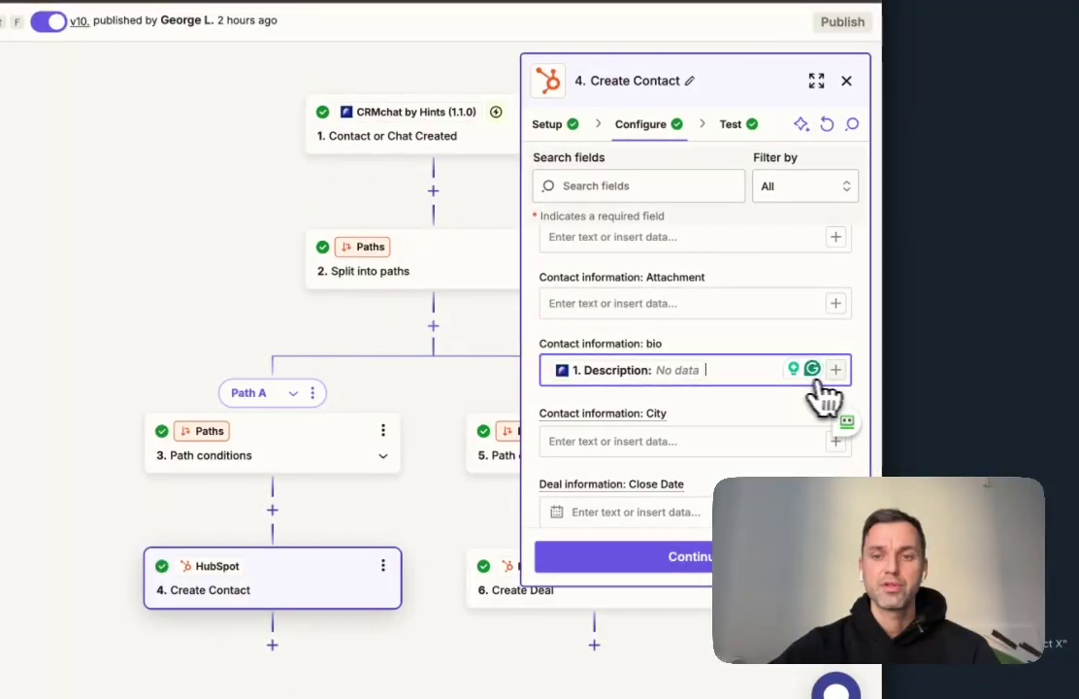
click(836, 373)
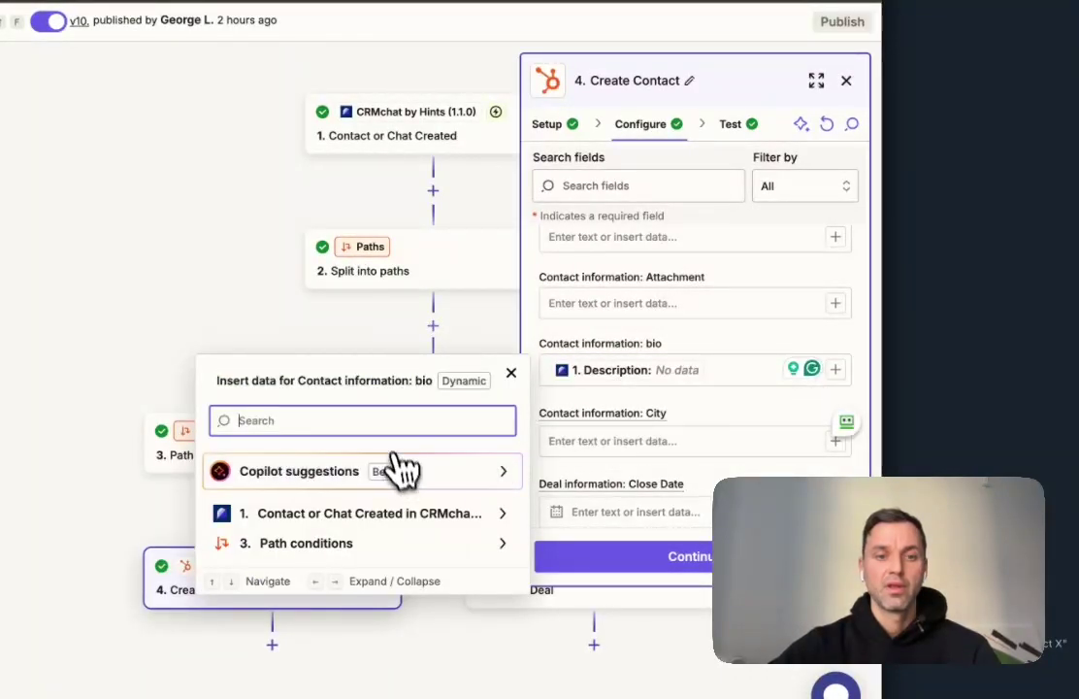
click(378, 512)
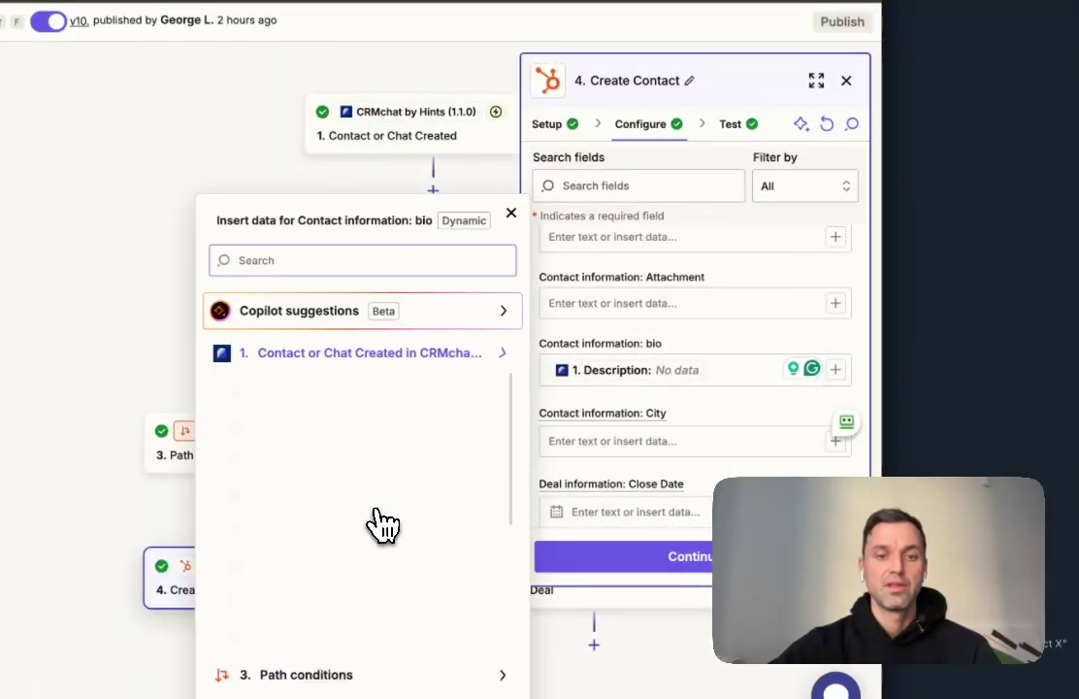
click(334, 260)
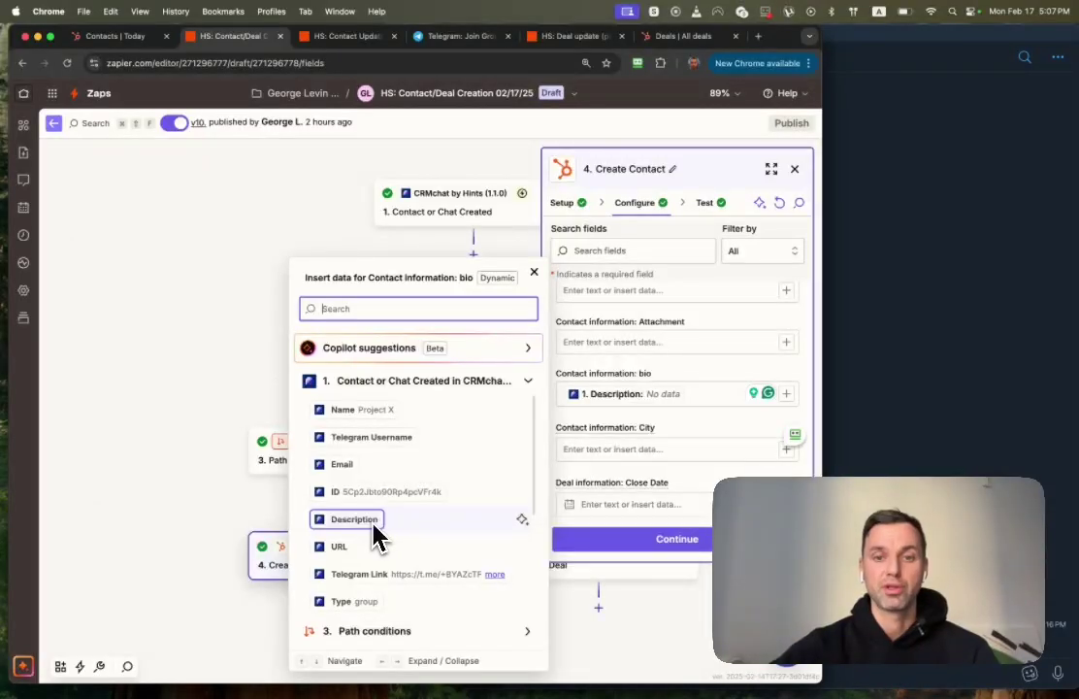
click(533, 271)
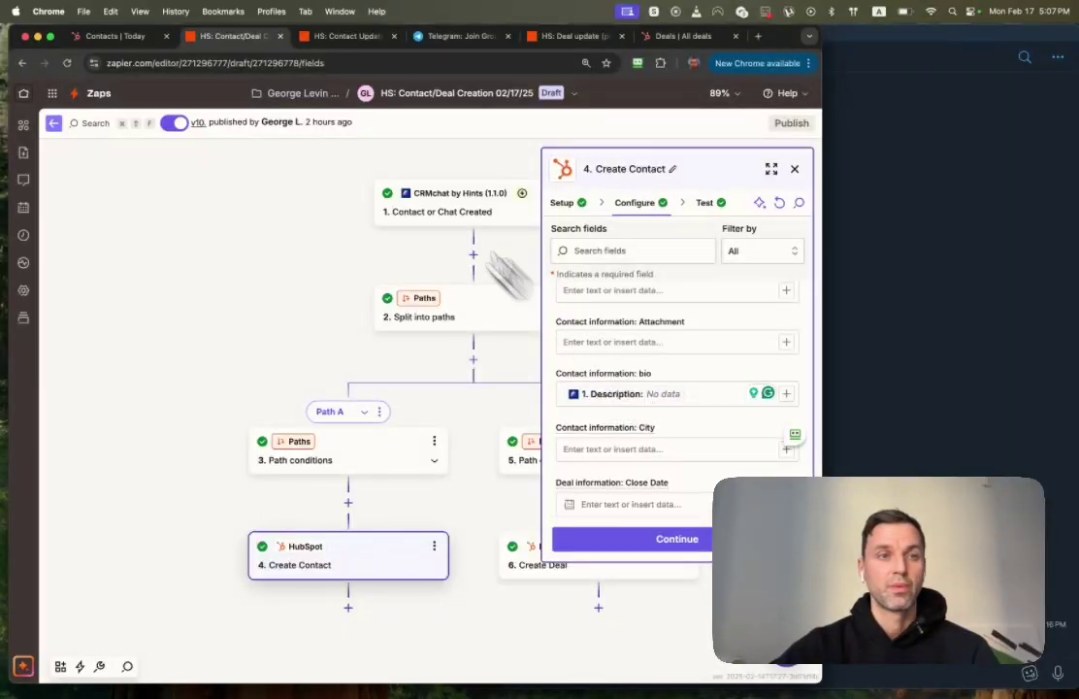
click(114, 36)
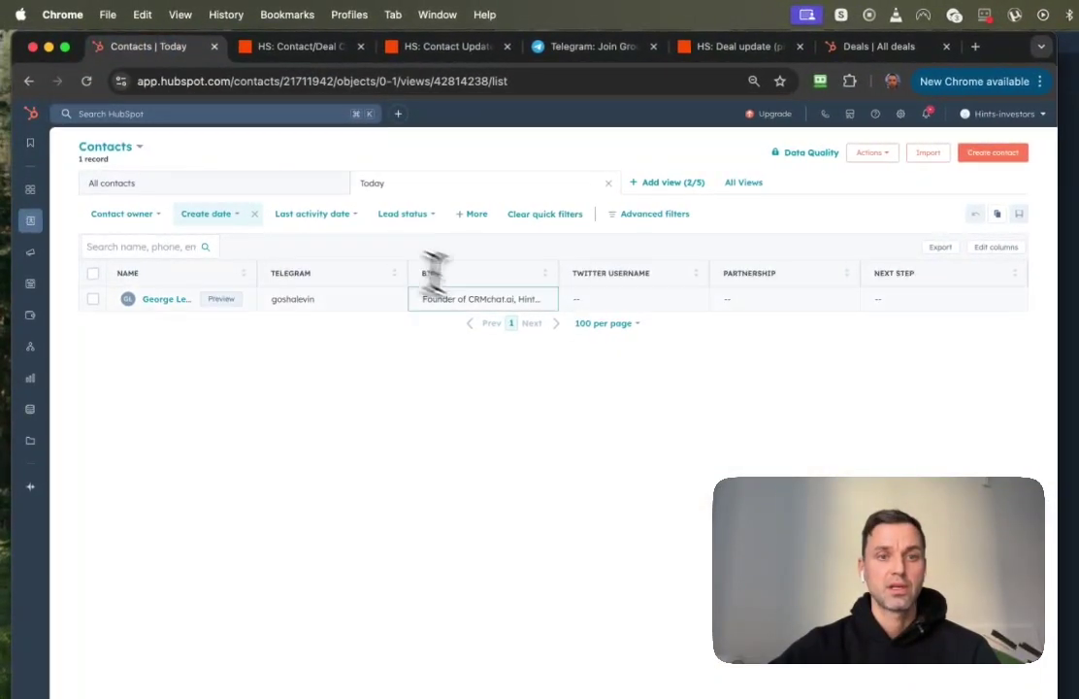
View the lead's full bio in HubSpot's Today contacts, then return to the Create Contact step
click(425, 301)
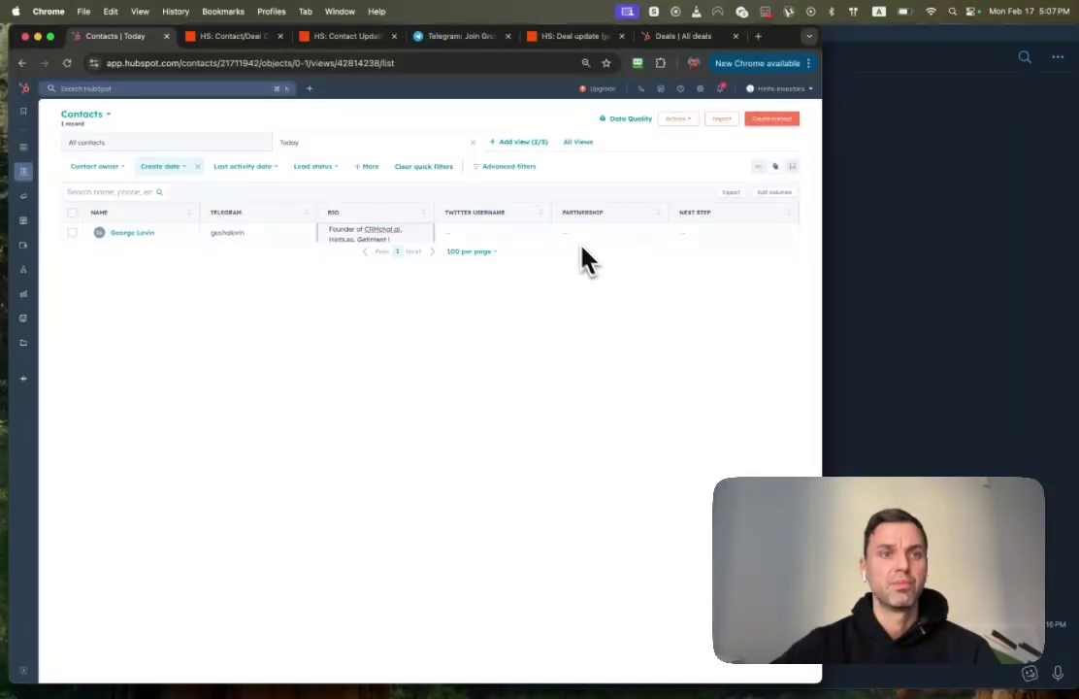
click(264, 39)
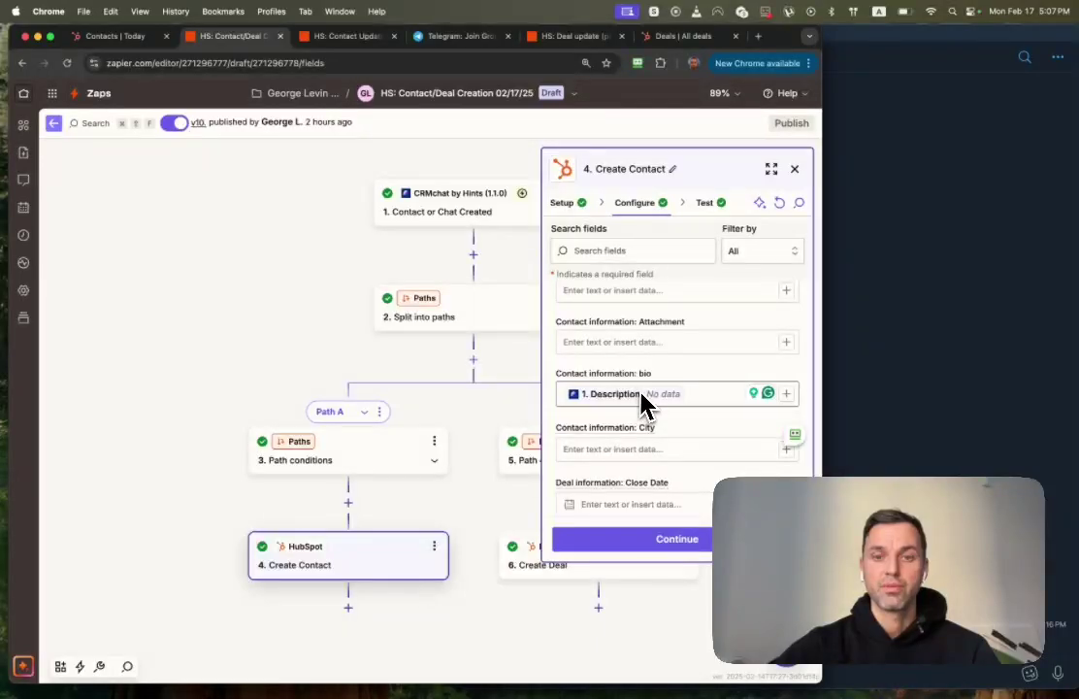
scroll(648, 409, down, 10)
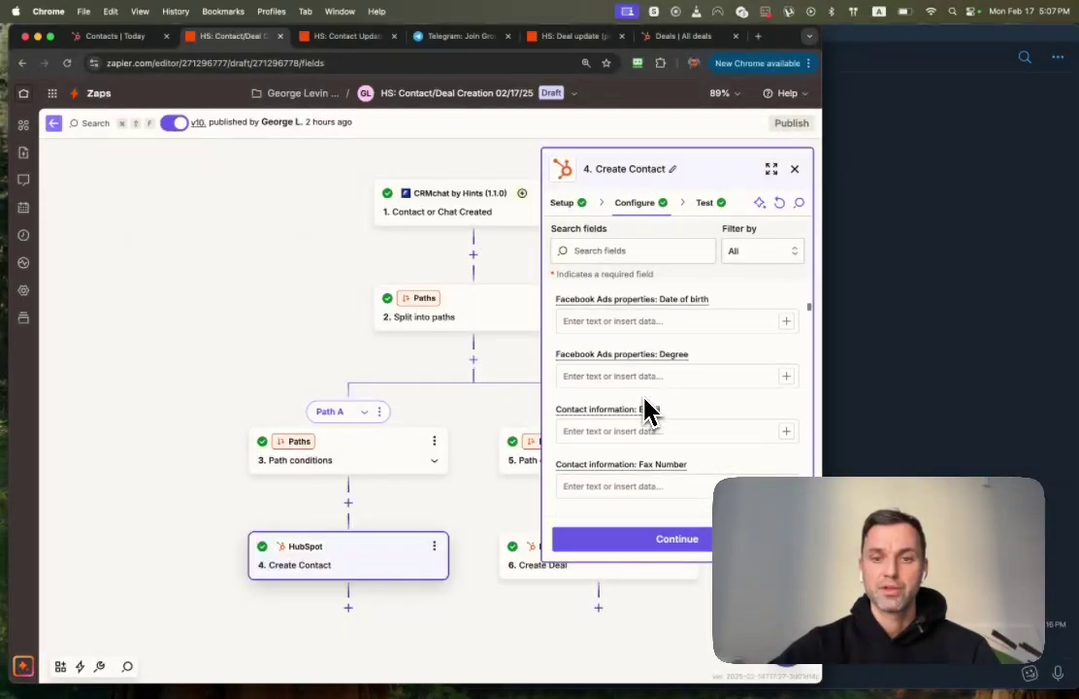
Scroll through Create Contact's fields, noting First Name maps to CRMchat Name (Project X)
scroll(643, 398, up, 2)
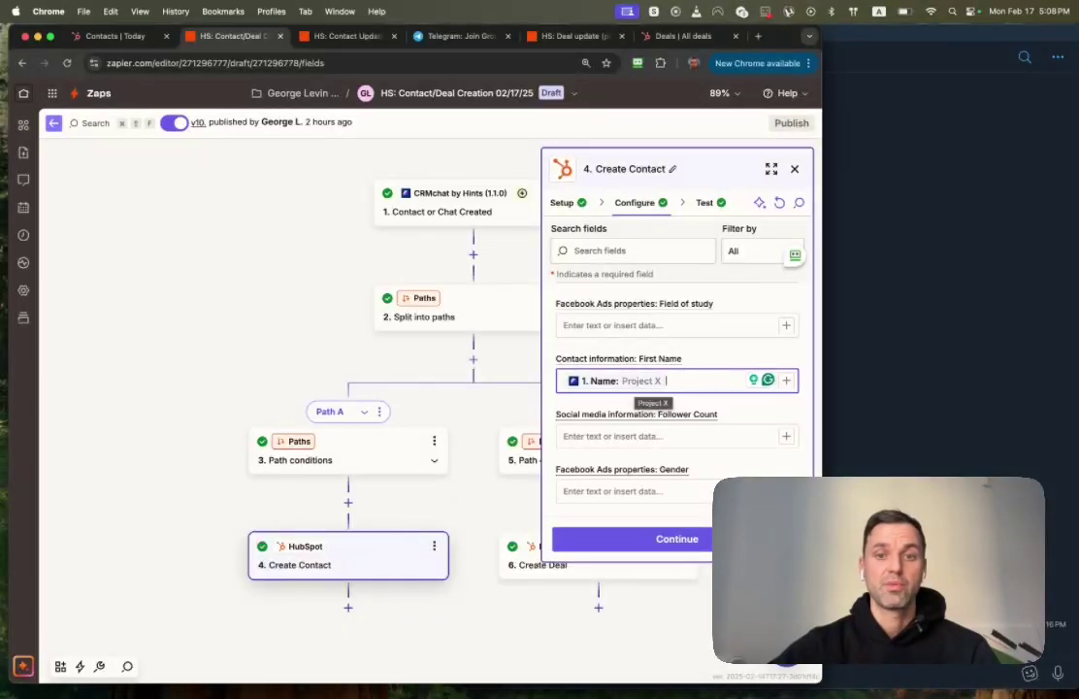
scroll(676, 391, down, 10)
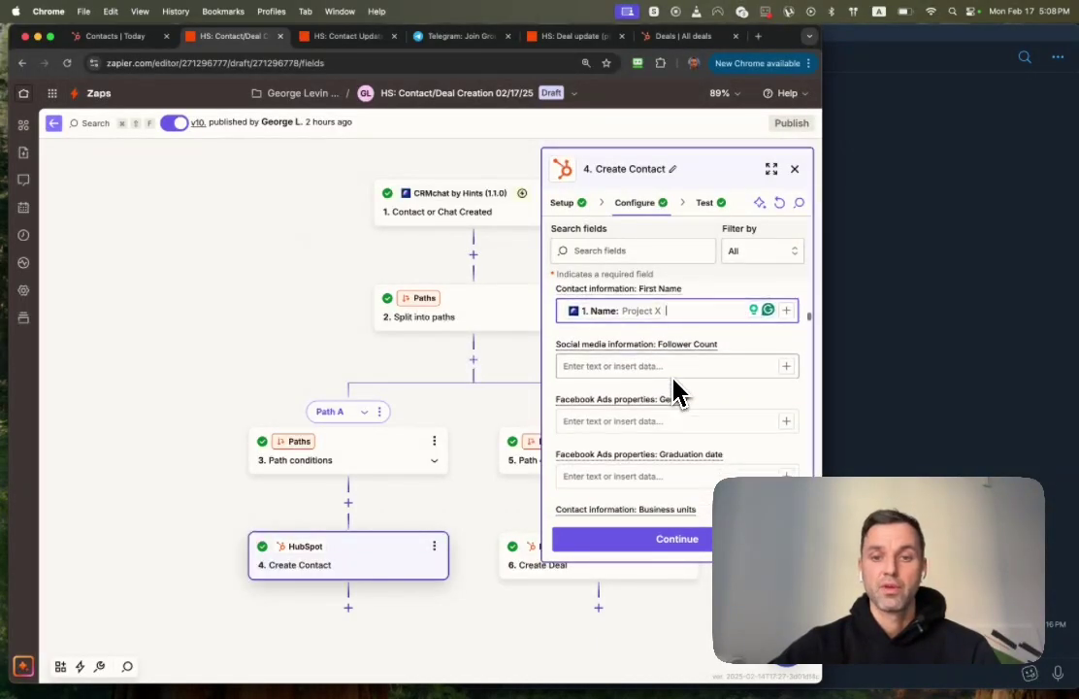
scroll(676, 391, down, 10)
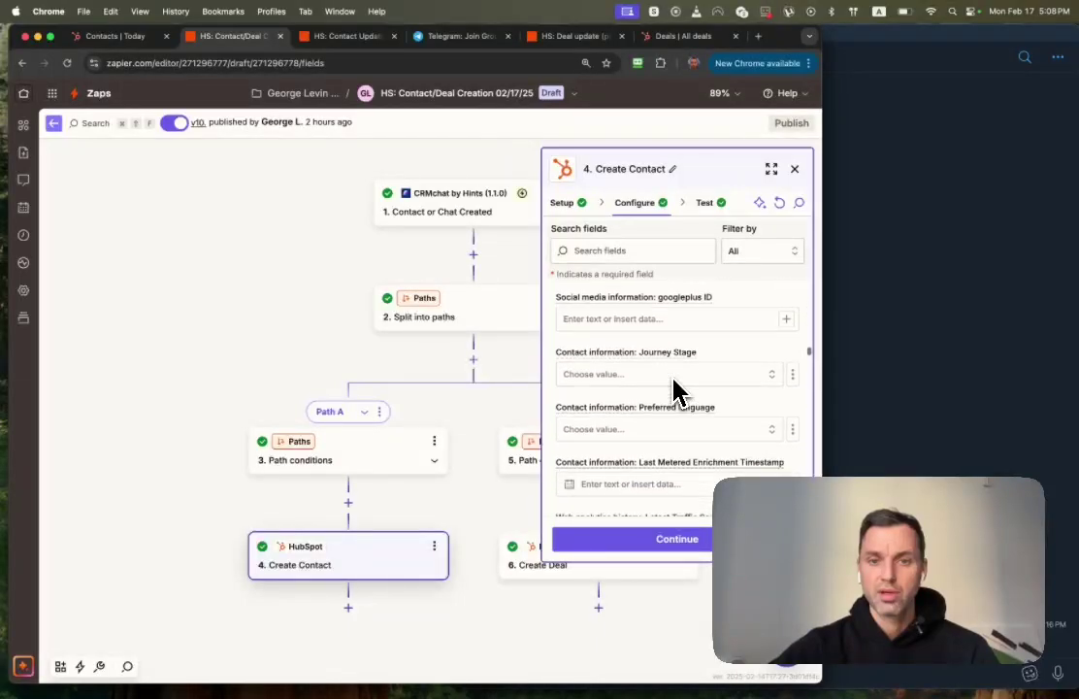
scroll(677, 391, down, 2)
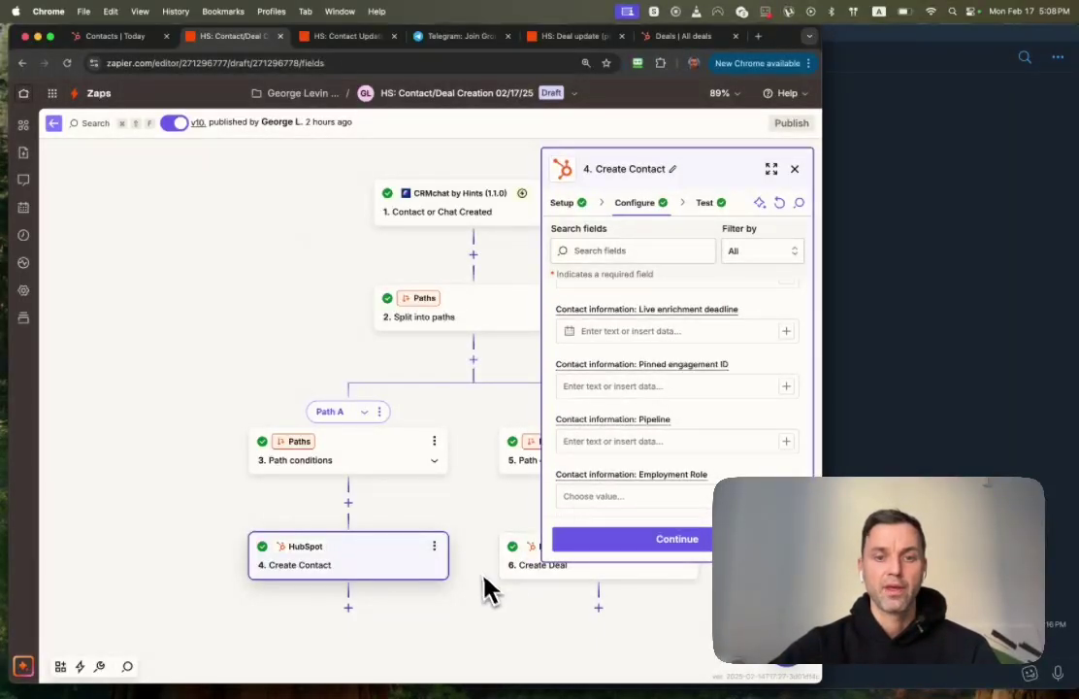
Verify Path B's rule that Type exactly matches Group, then open the HubSpot Create Deal step
click(794, 168)
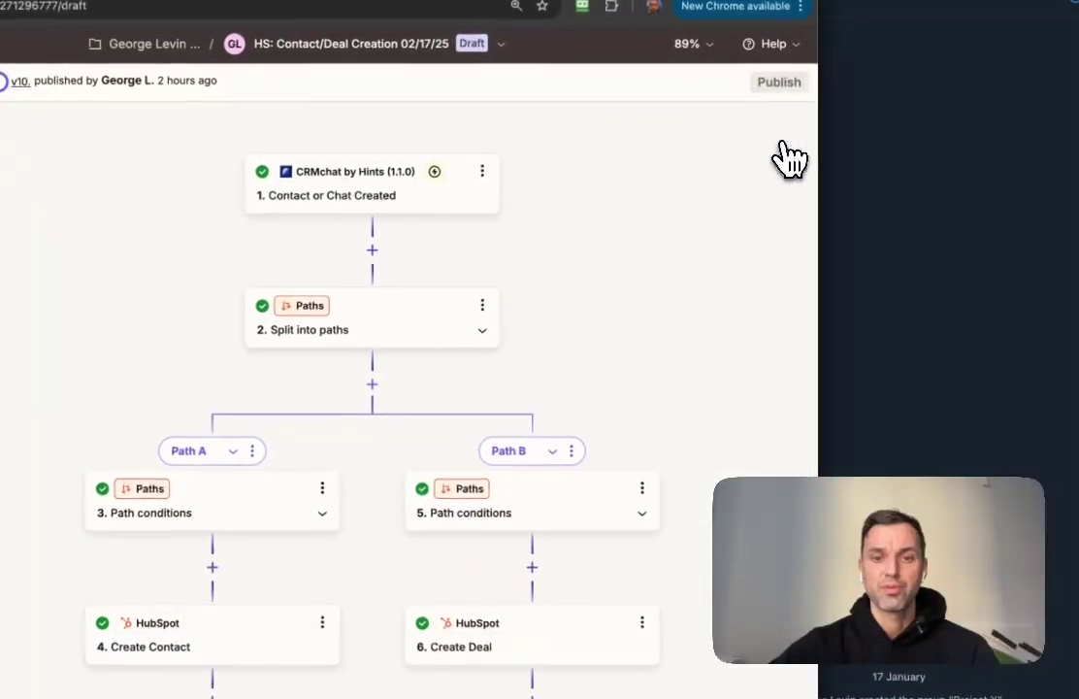
click(598, 452)
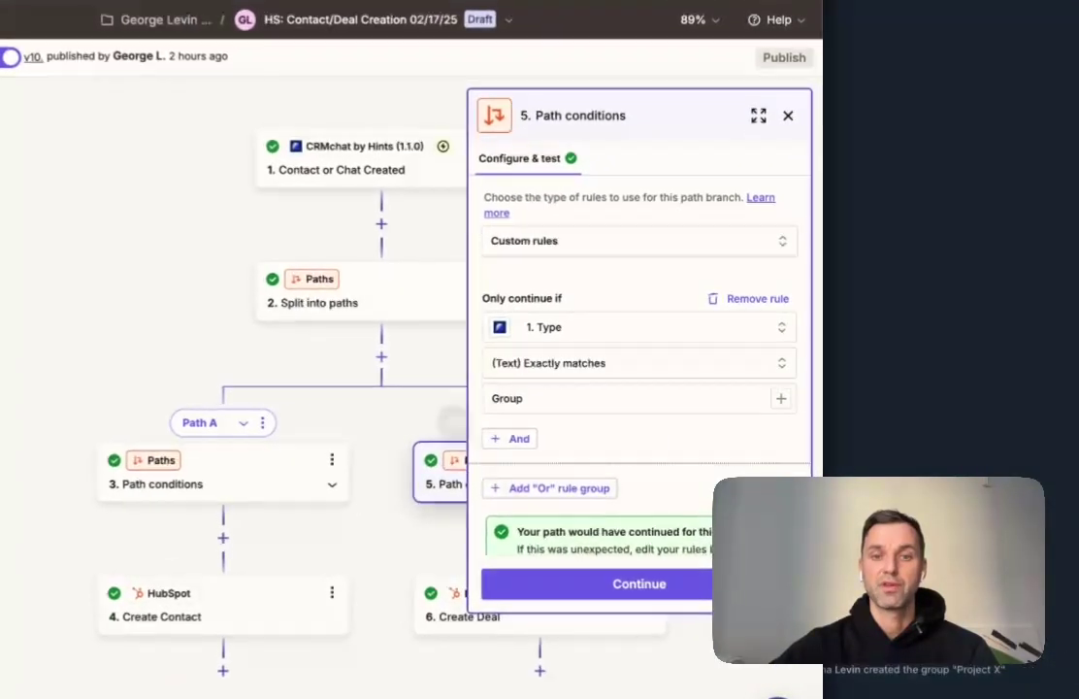
click(788, 115)
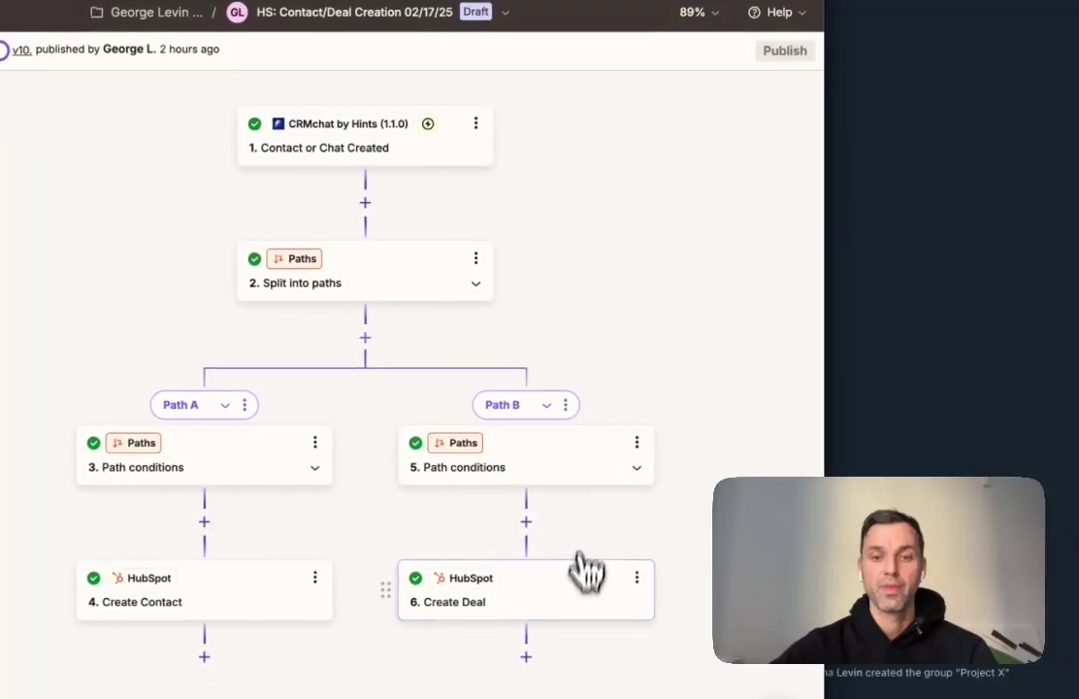
click(583, 582)
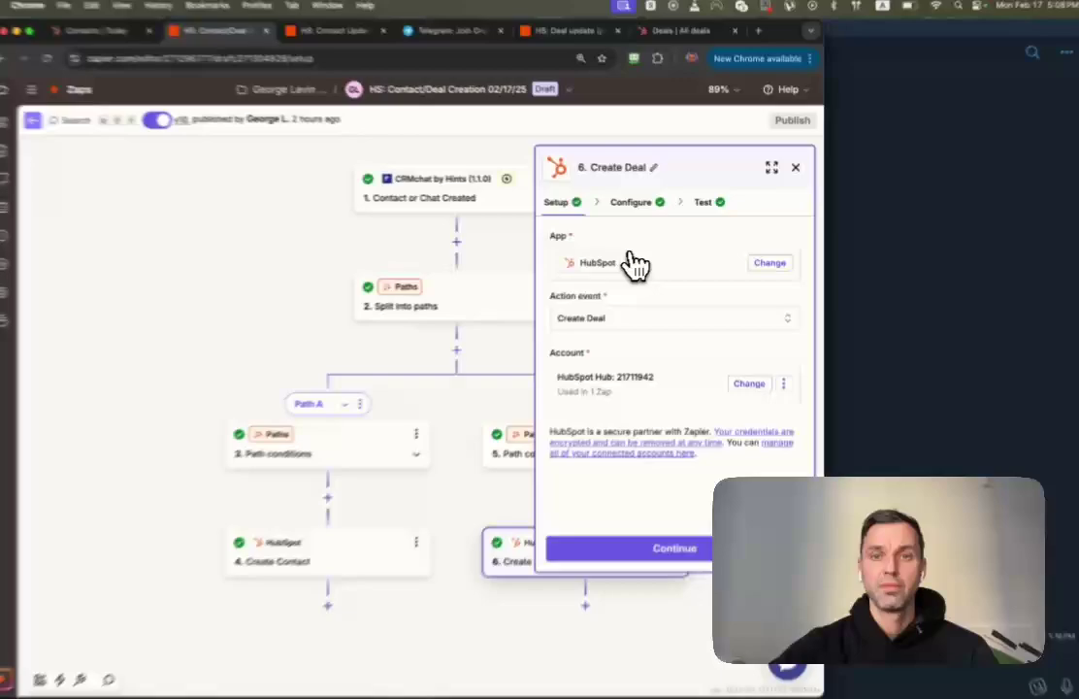
Review the Create Deal step's fields, including how the deal Name is mapped
click(631, 202)
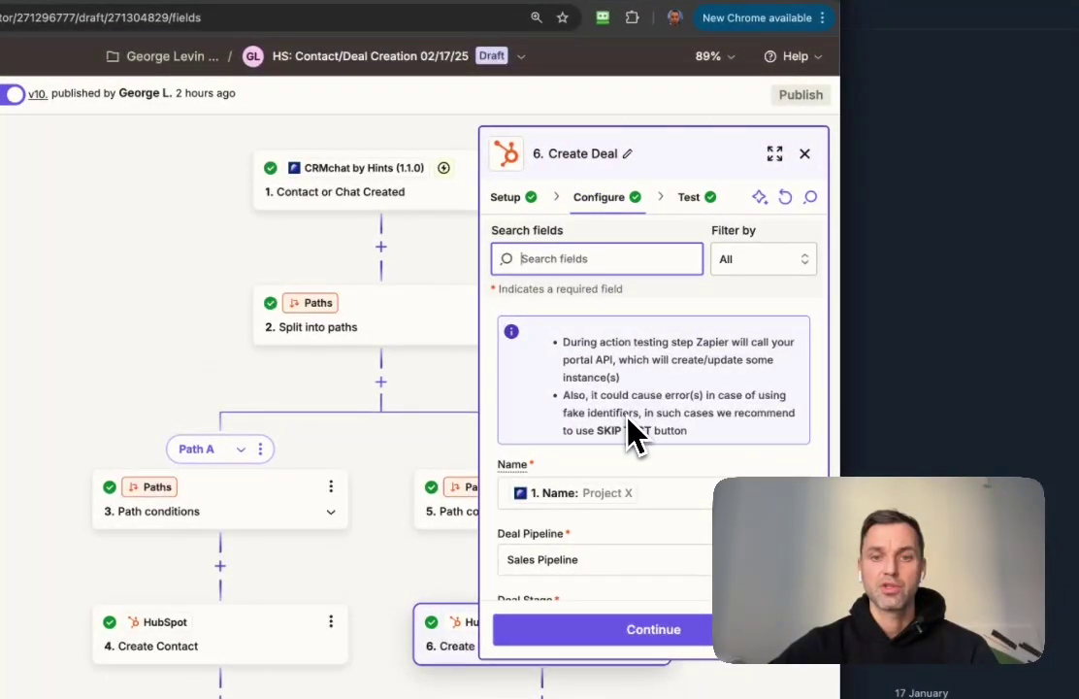
scroll(629, 433, down, 1)
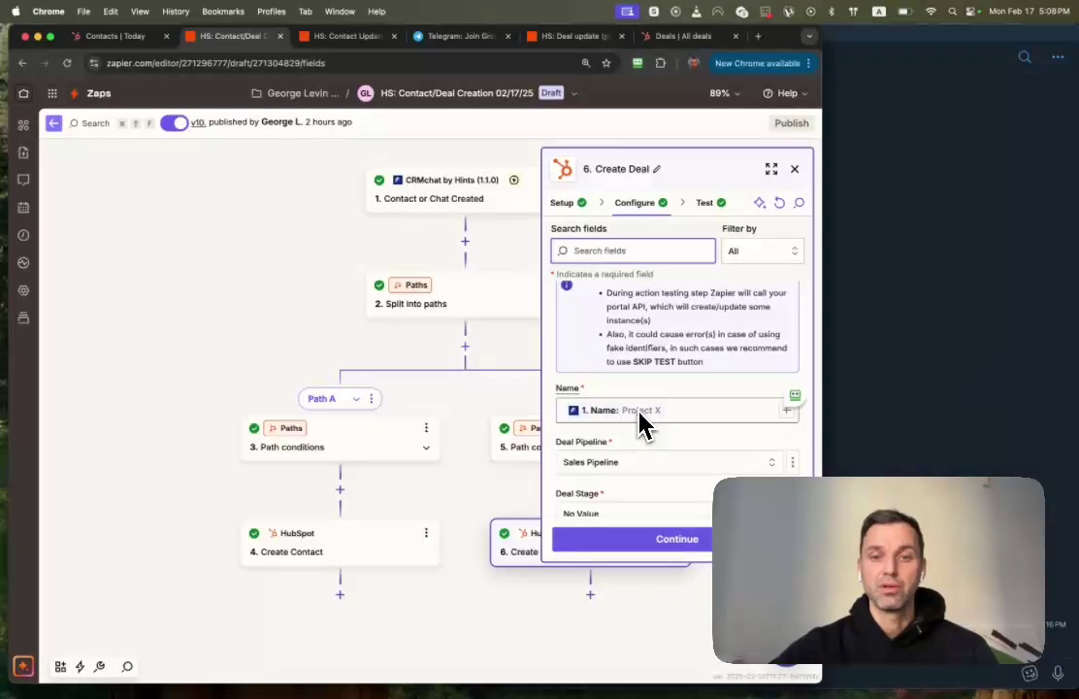
click(721, 411)
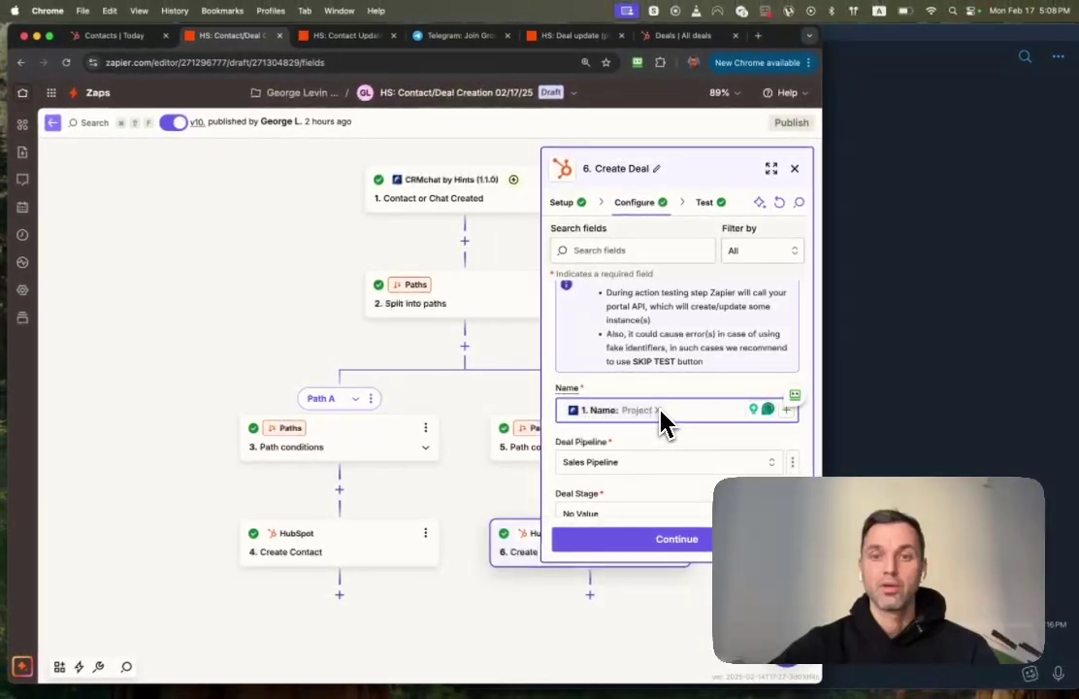
scroll(669, 439, down, 2)
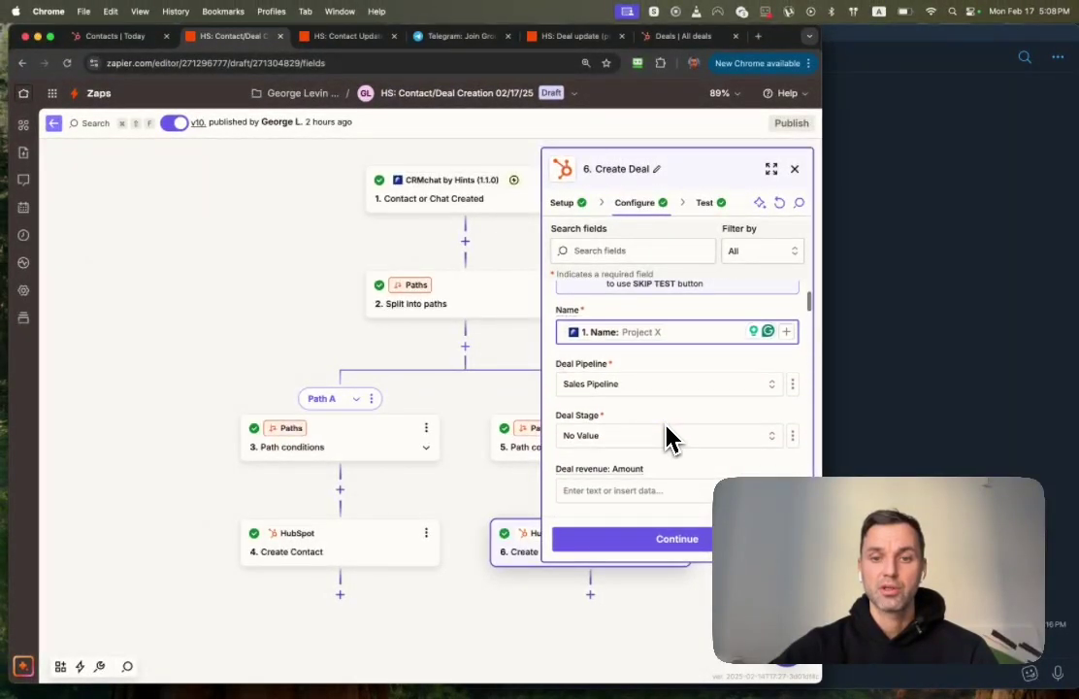
scroll(669, 439, up, 1)
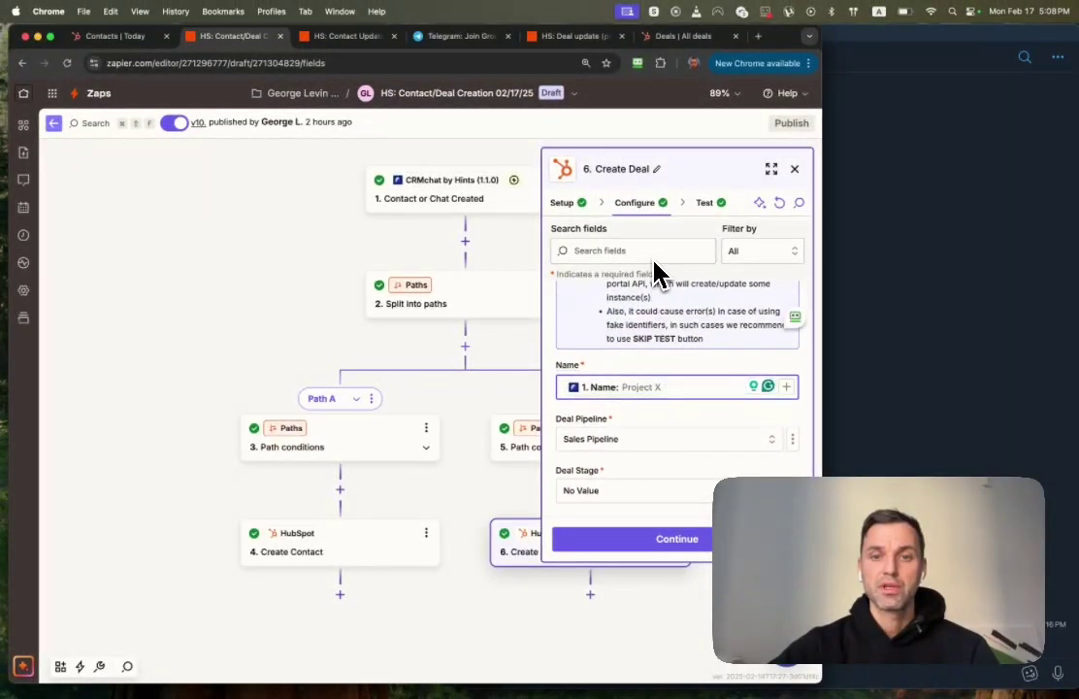
scroll(665, 448, down, 10)
scroll(667, 450, up, 5)
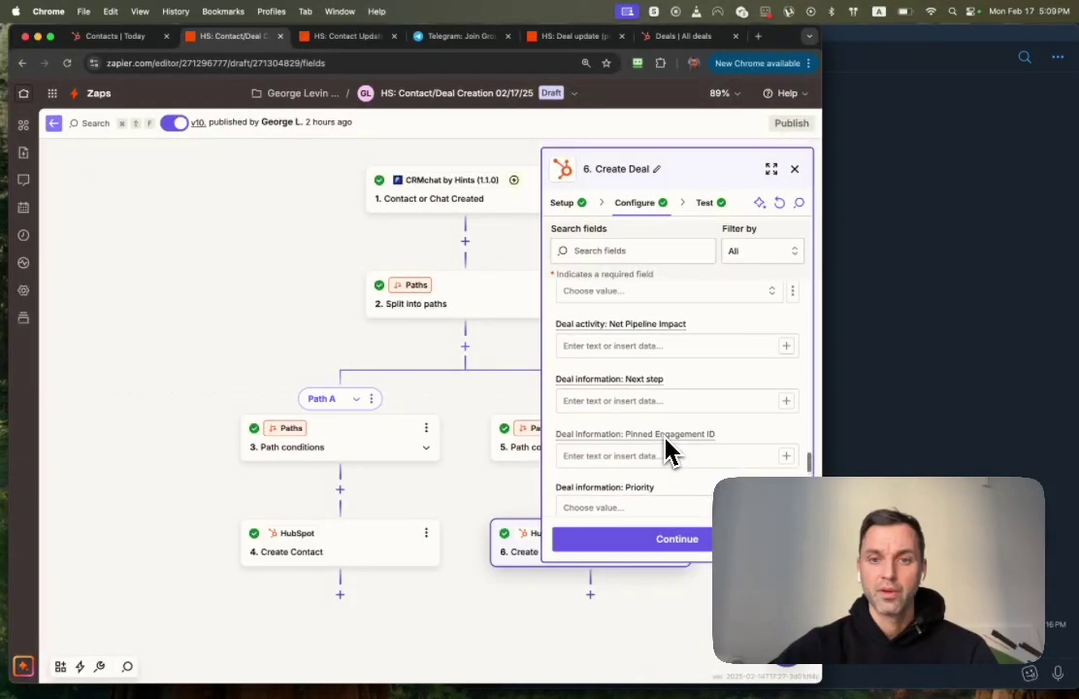
scroll(668, 449, down, 4)
scroll(667, 451, up, 4)
scroll(667, 452, up, 5)
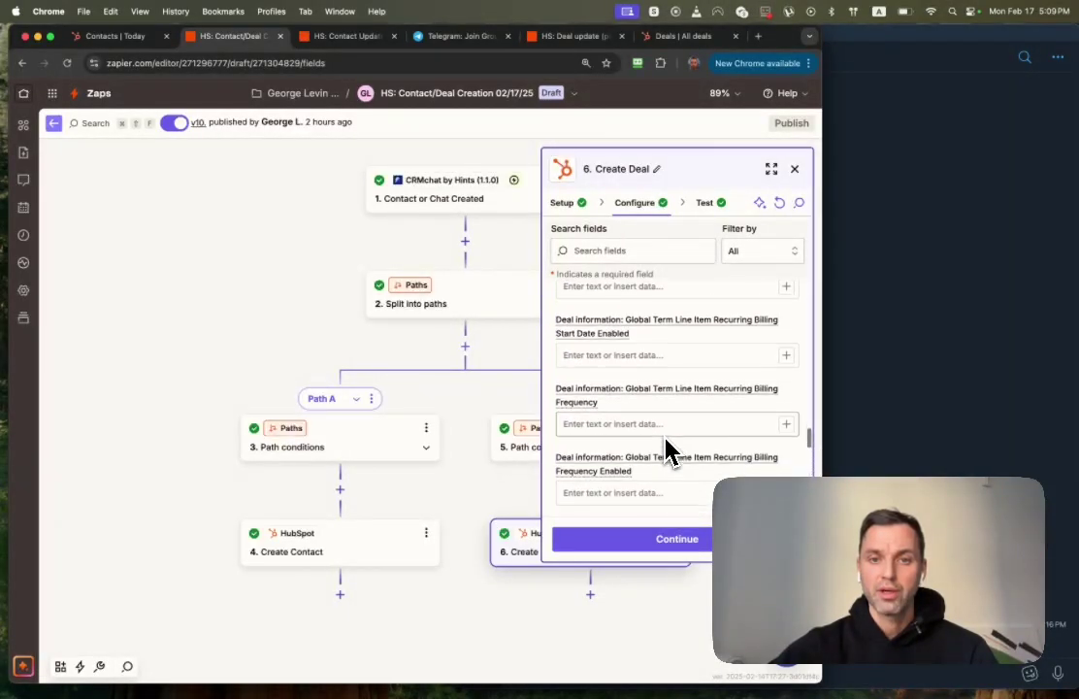
scroll(665, 448, up, 6)
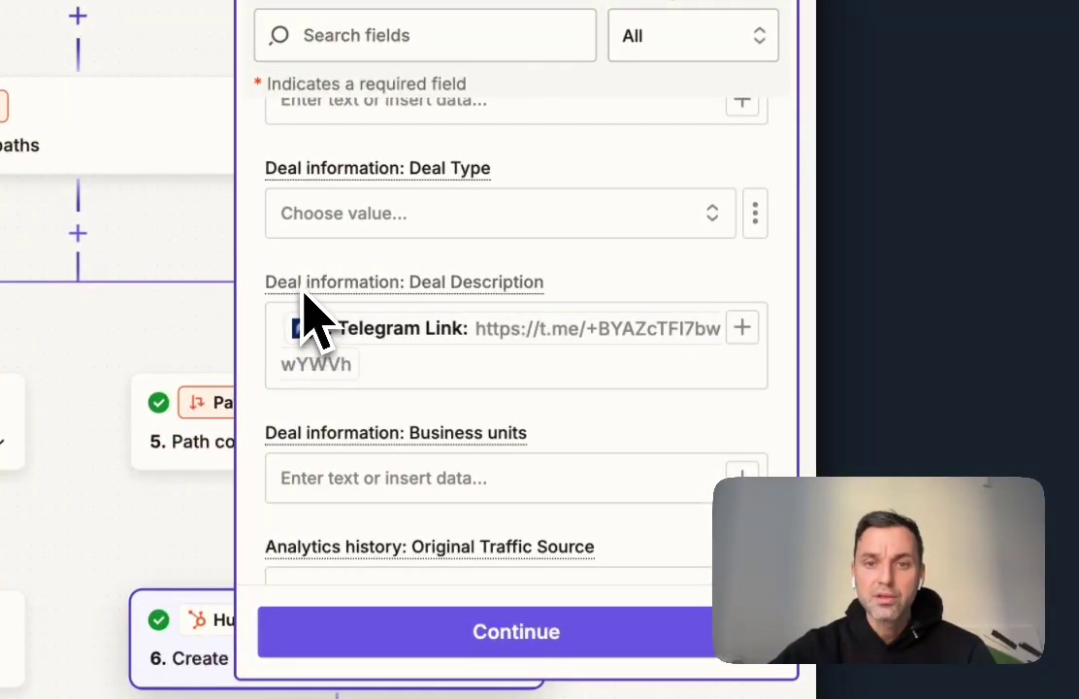
Confirm Deal Description uses the CRMchat Telegram Link, then switch to HubSpot's 'Deals | All deals' board
click(412, 330)
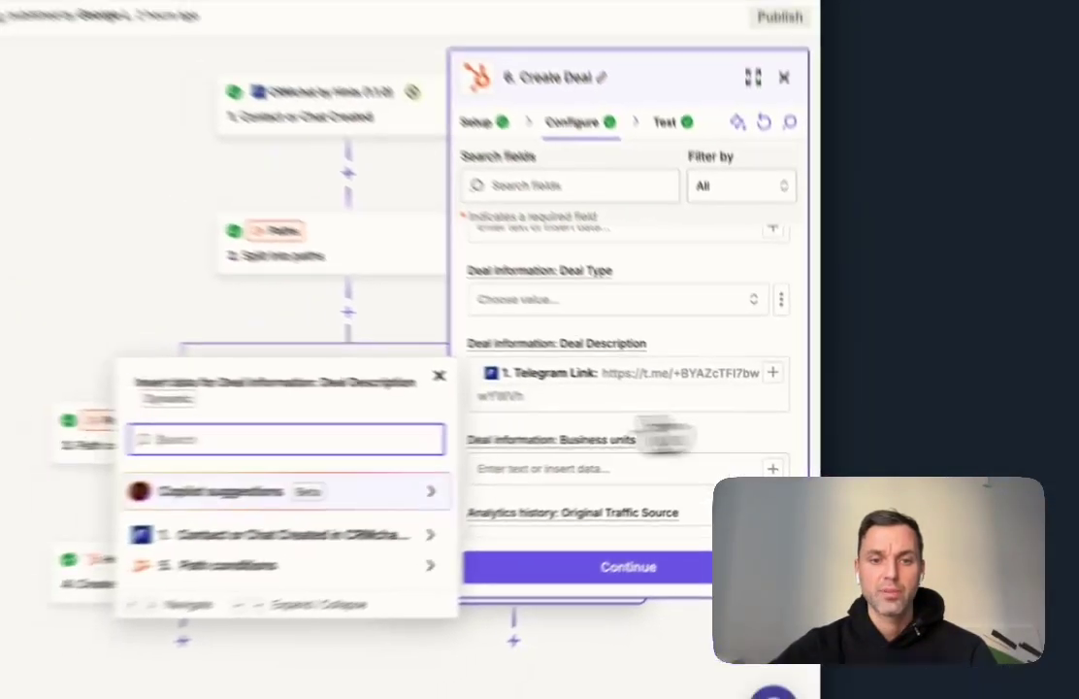
click(206, 580)
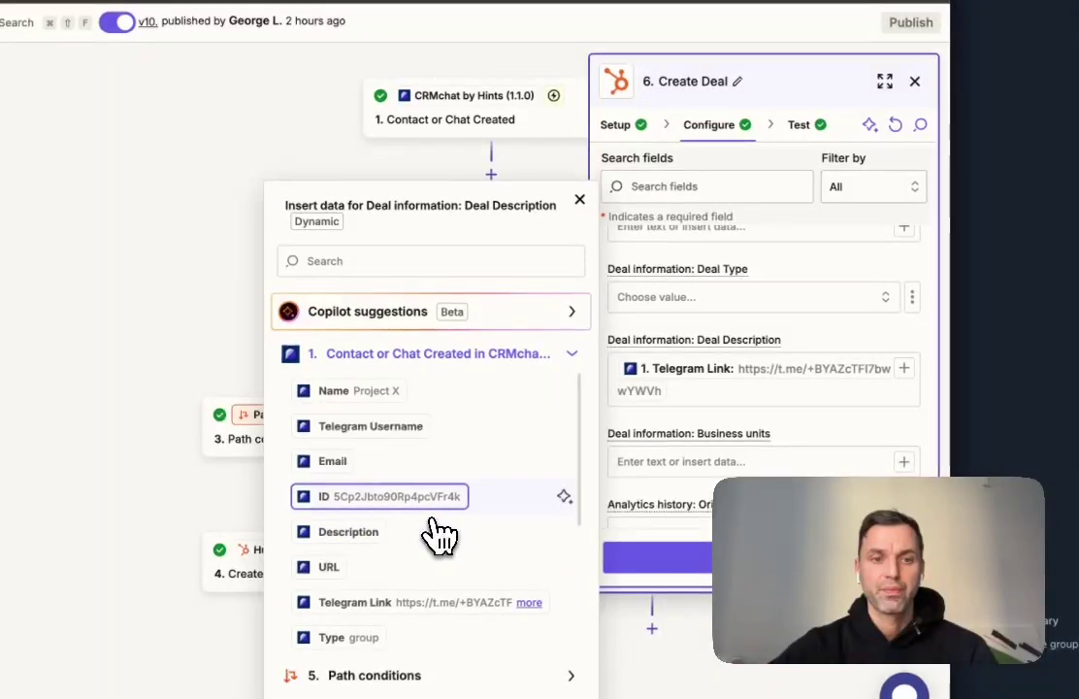
click(438, 269)
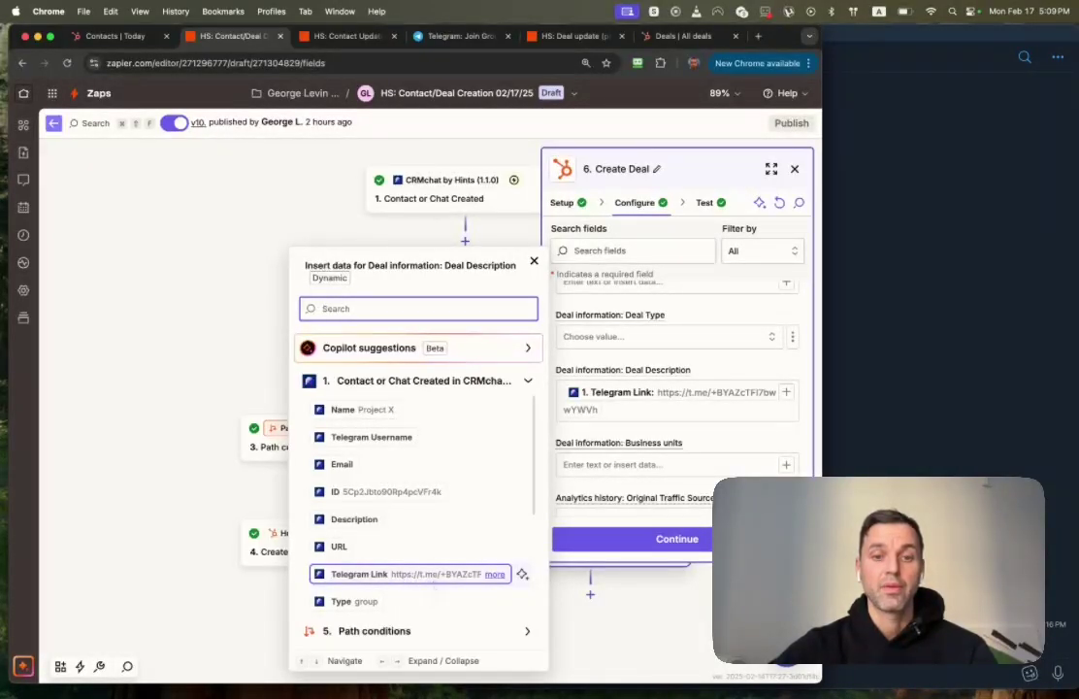
click(534, 262)
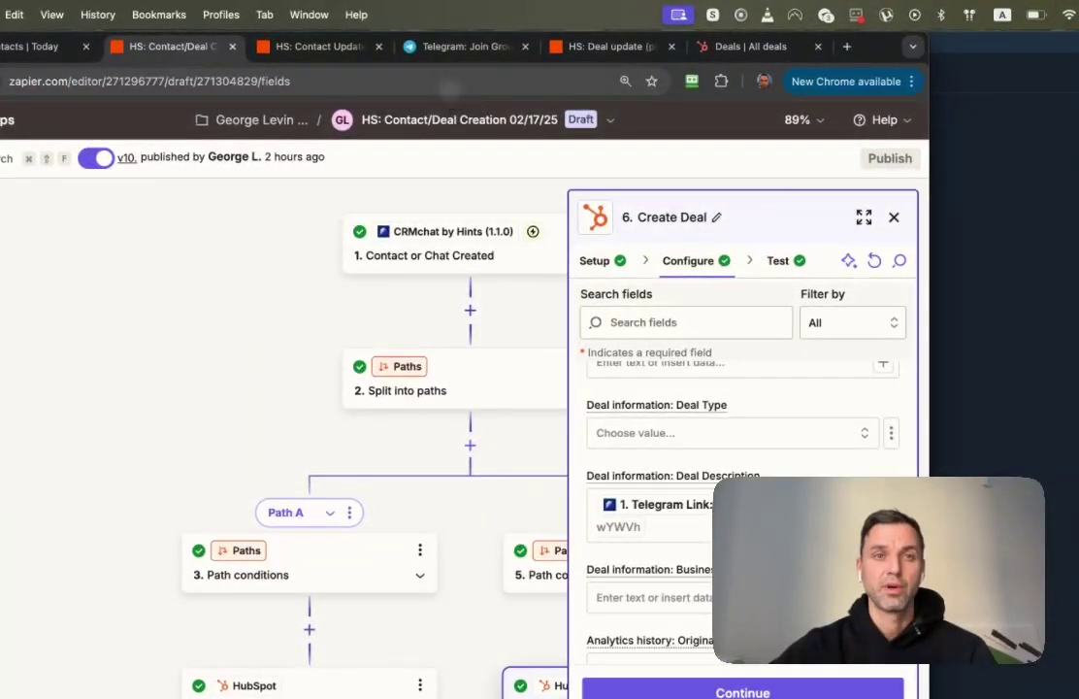
click(752, 47)
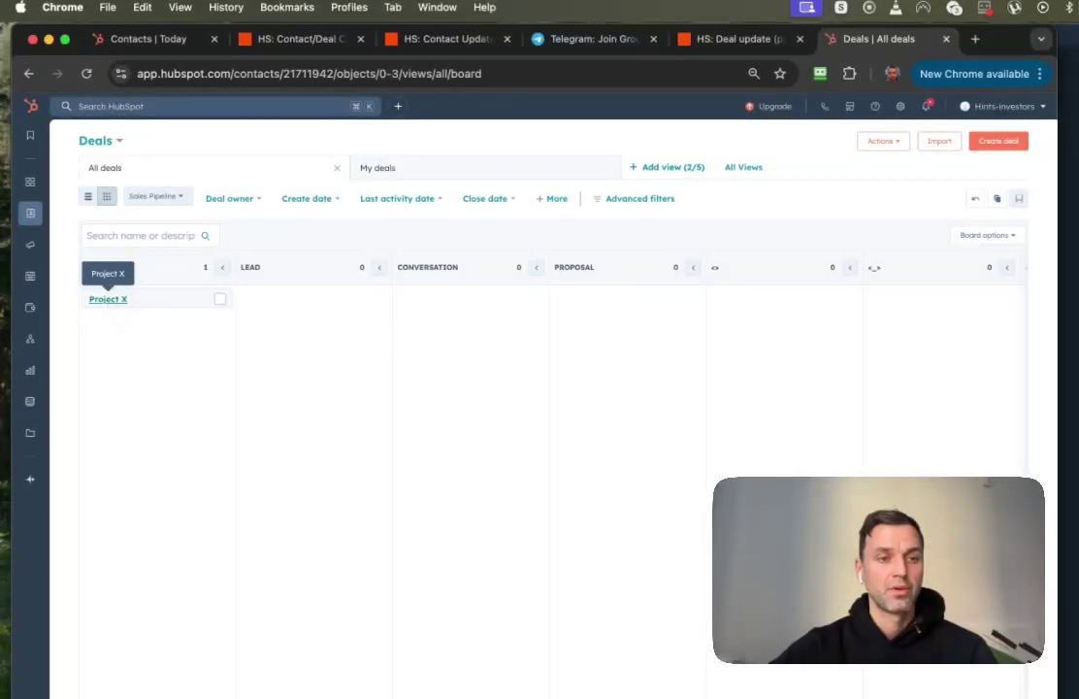
View the Project X deal card and the Contacts | Today list, then switch to Telegram
click(109, 299)
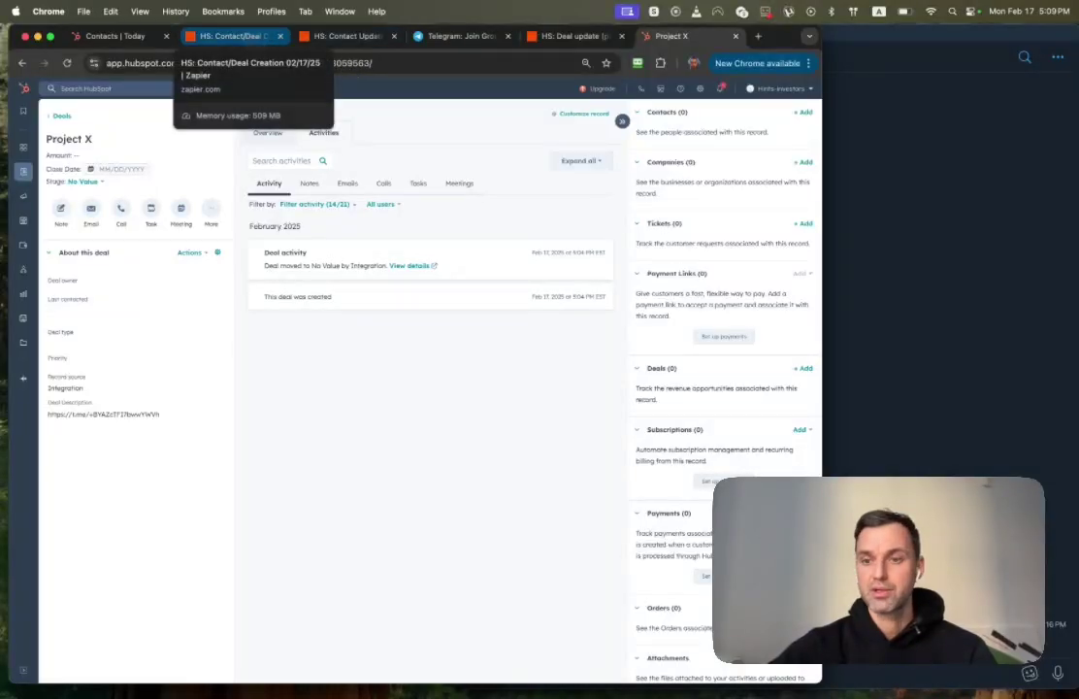
click(155, 37)
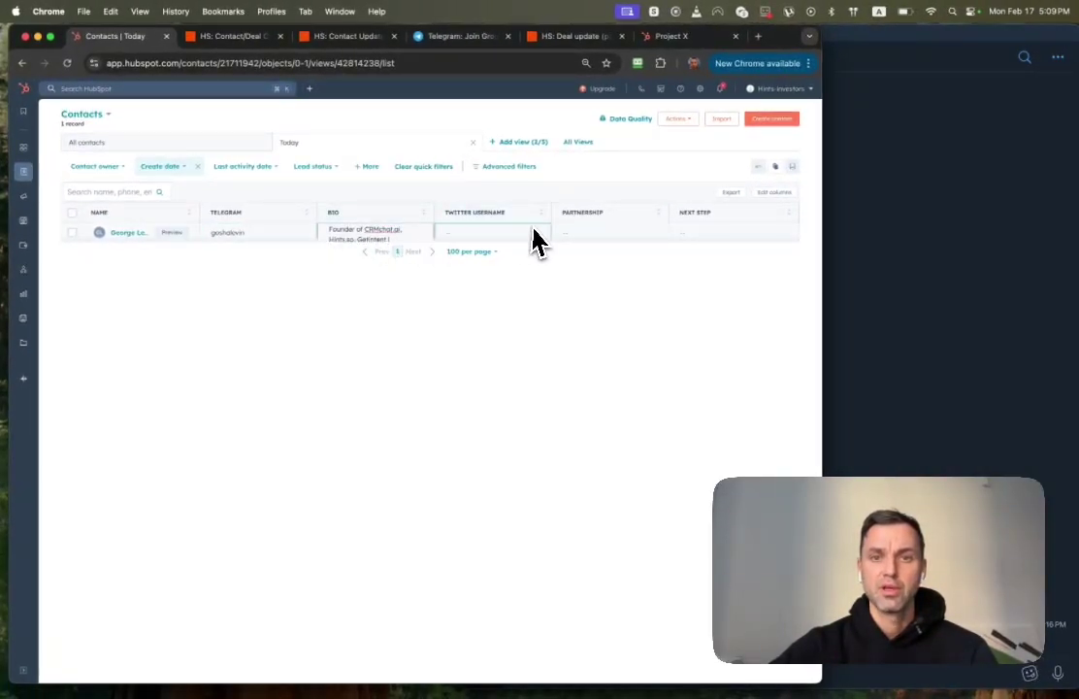
click(903, 56)
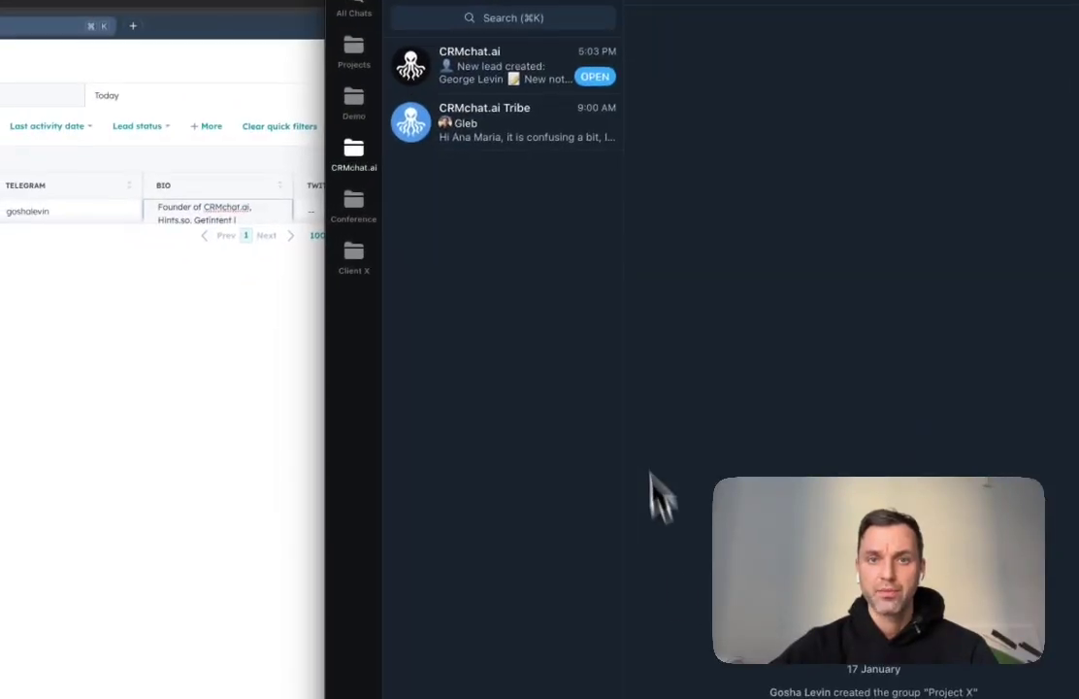
Open CRMchat.ai's custom properties list from My Leads settings in Telegram
click(553, 78)
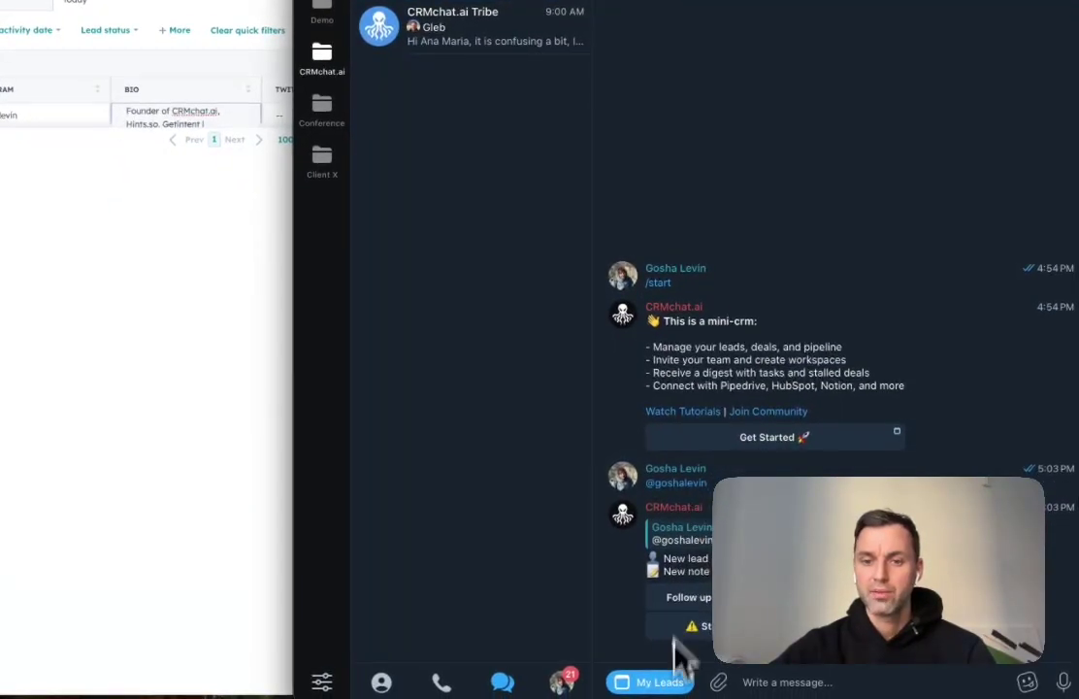
click(664, 685)
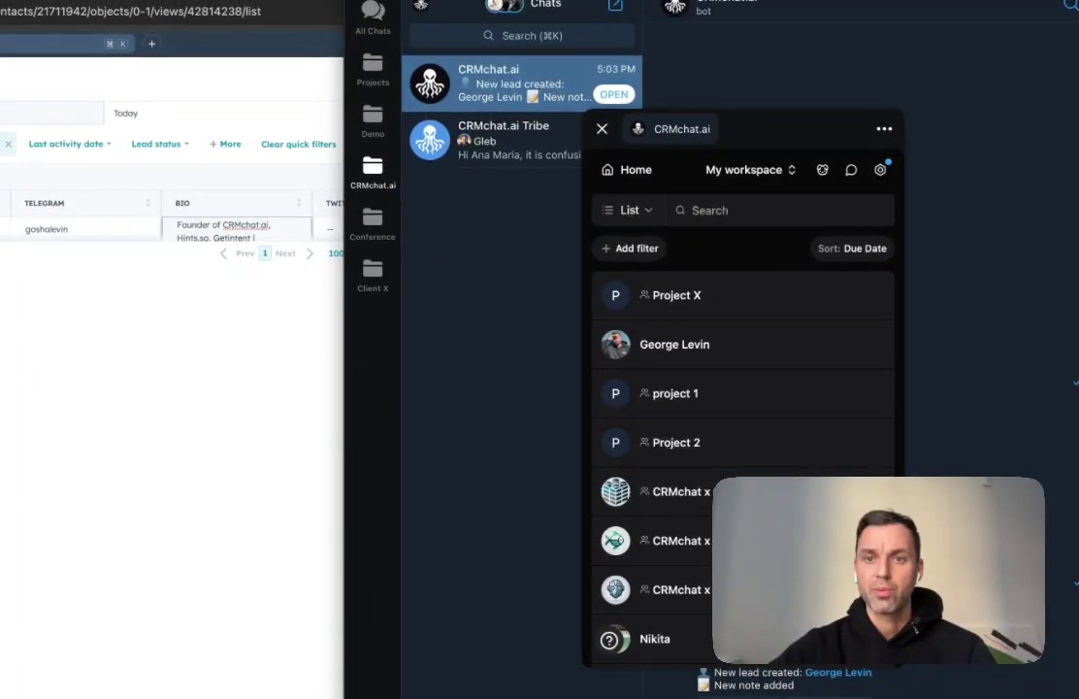
click(884, 128)
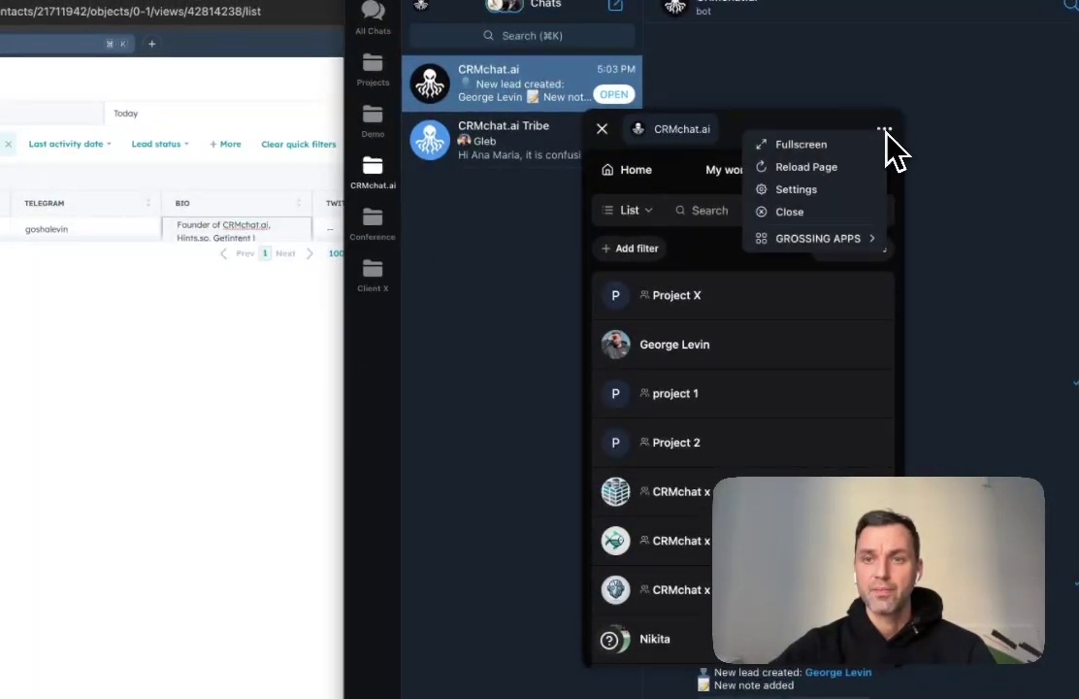
click(797, 189)
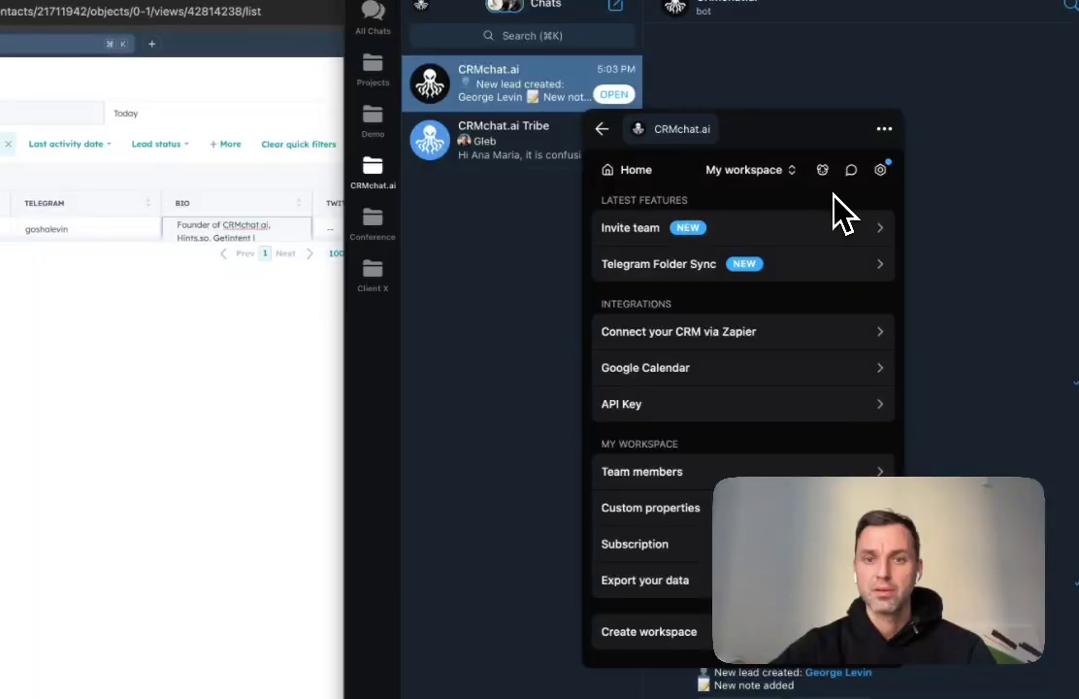
click(648, 507)
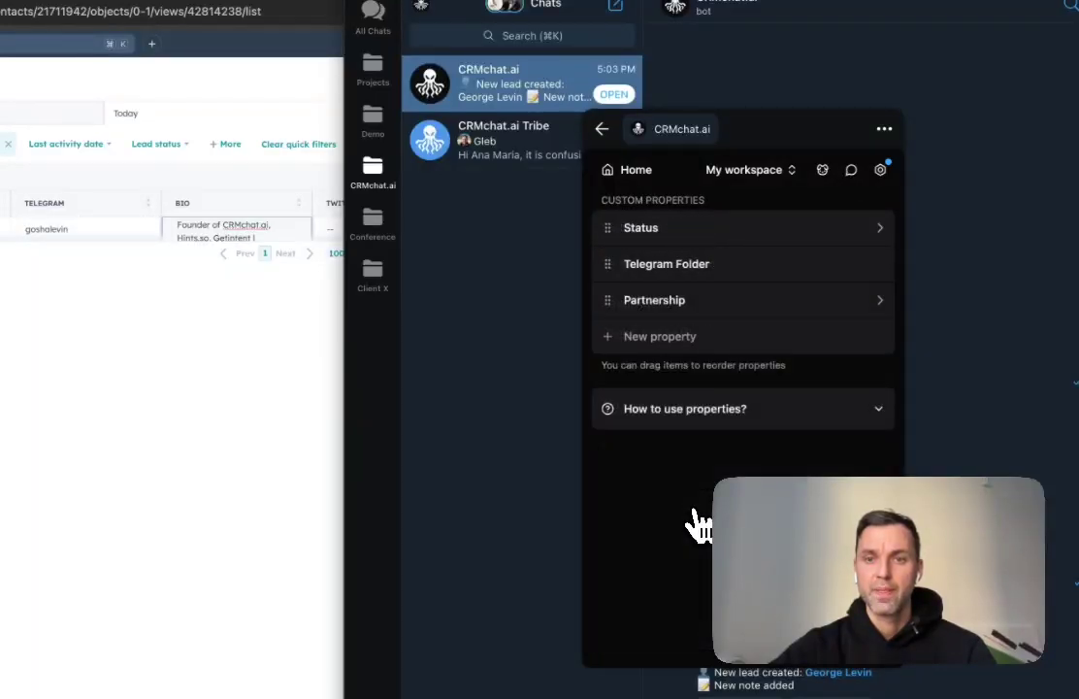
Compare Partnership options Marketing, VC, Community and Builder with HubSpot's Partnership choices
click(687, 310)
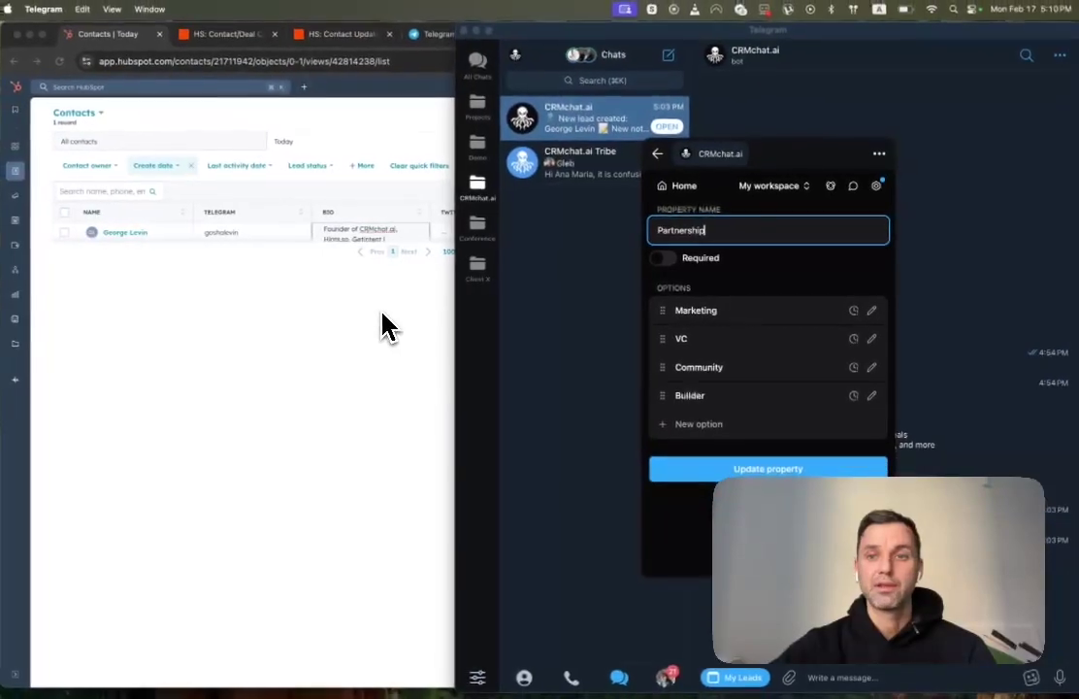
click(390, 322)
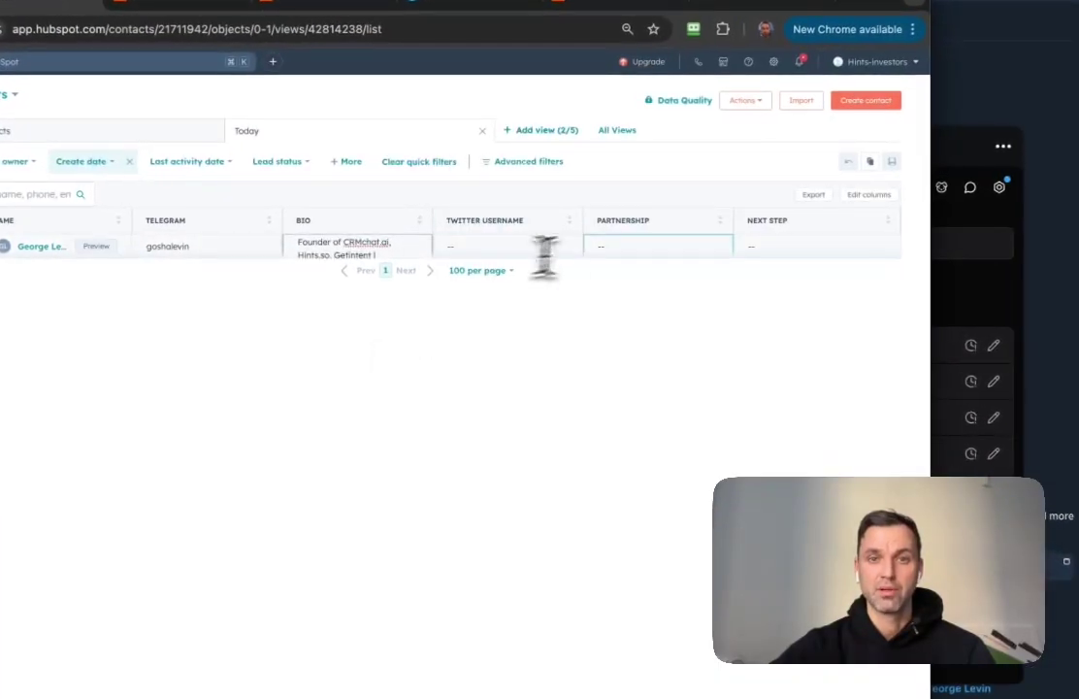
click(590, 233)
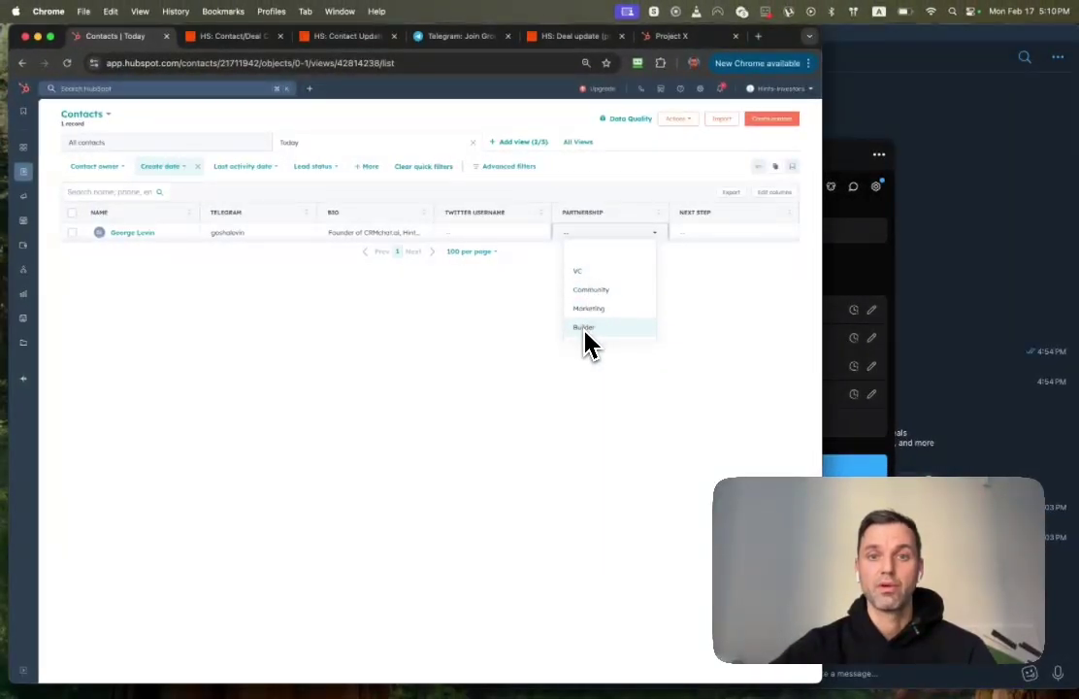
Dismiss HubSpot's Partnership choices unchanged and go back to the CRMchat leads list
click(592, 399)
click(608, 237)
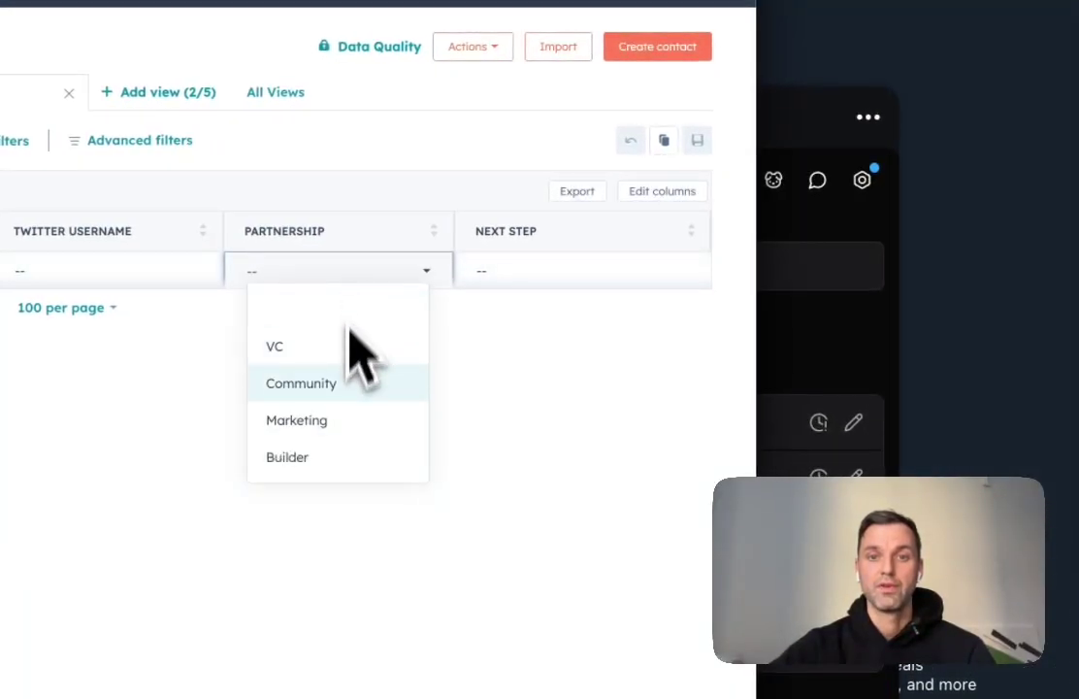
click(302, 569)
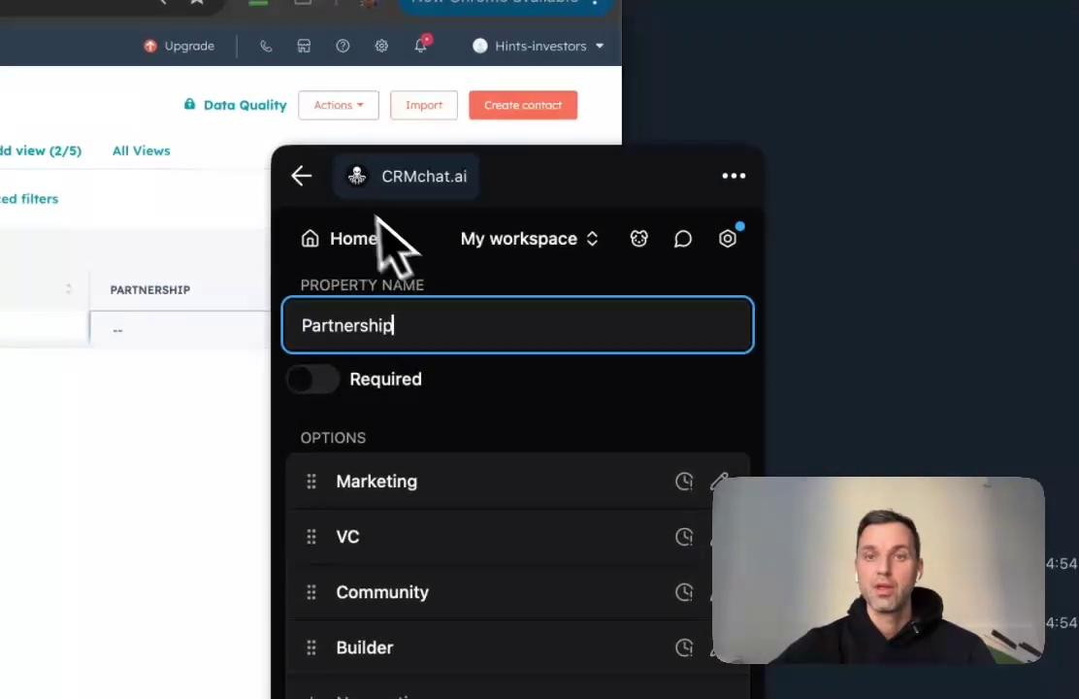
click(301, 177)
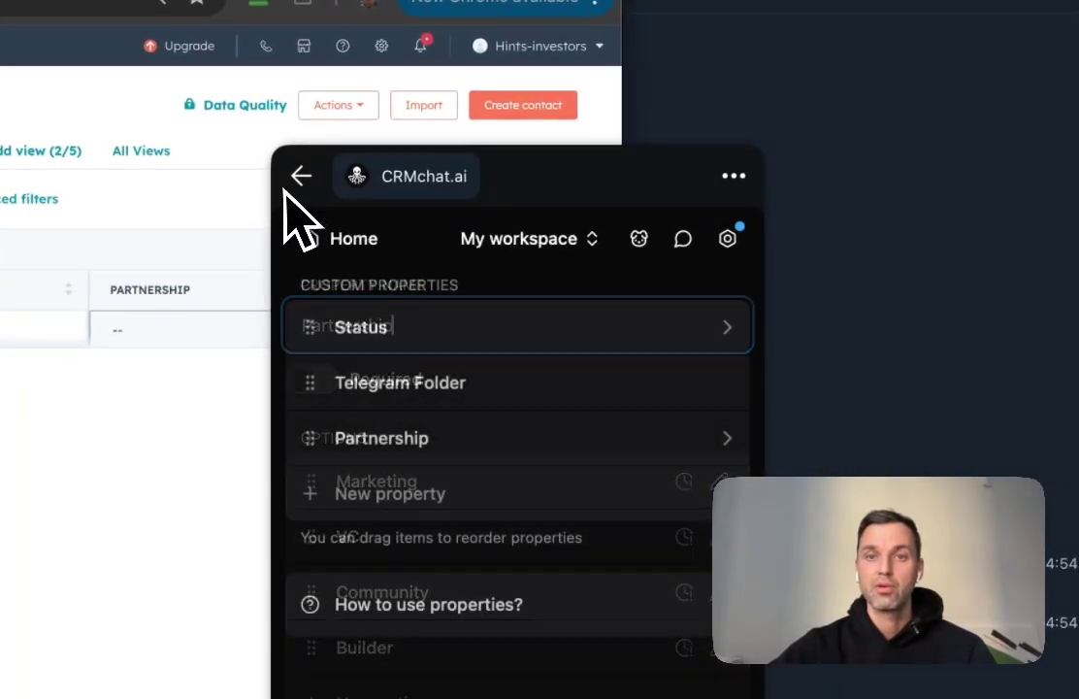
click(308, 180)
click(308, 179)
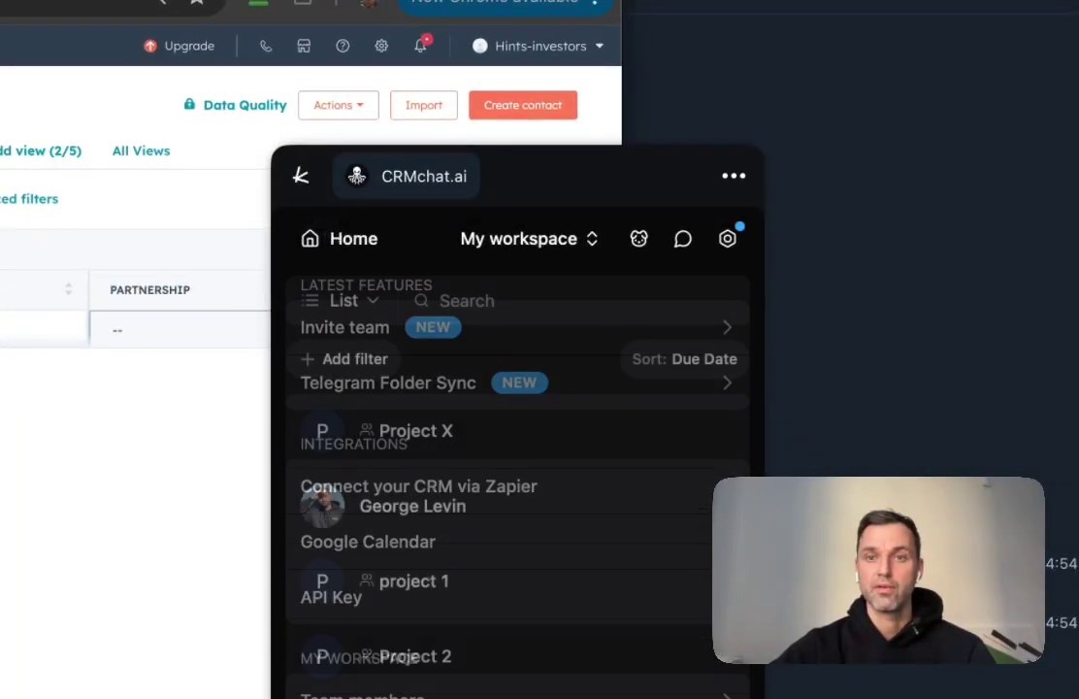
Set the lead's Partnership to Community in CRMchat, then return to HubSpot's contacts list
click(474, 532)
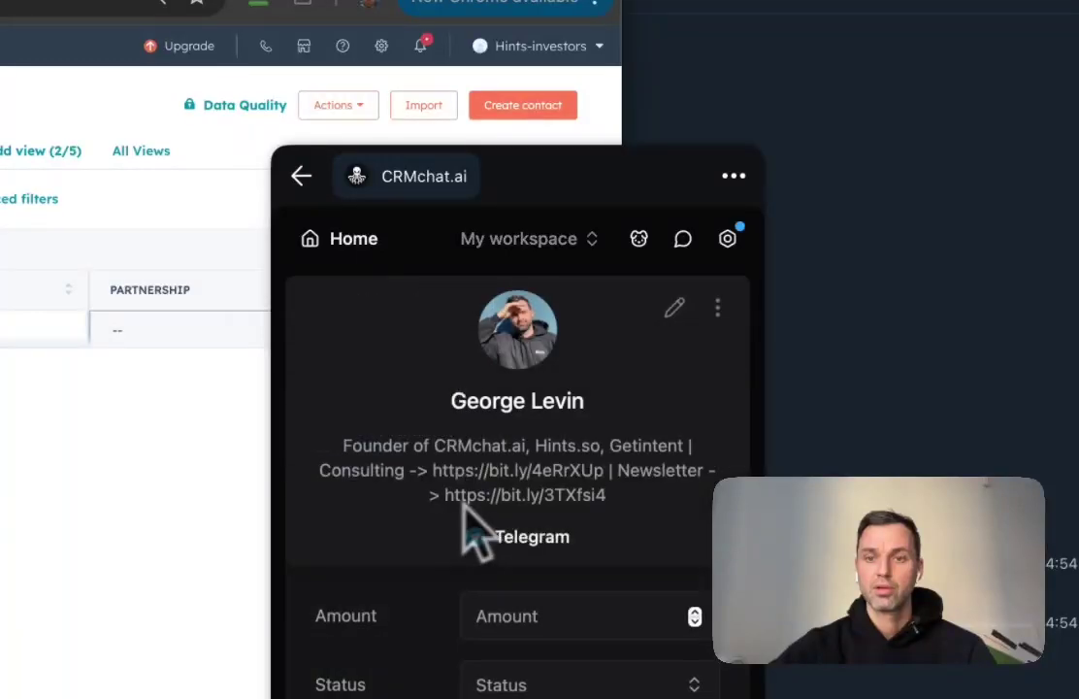
scroll(540, 563, down, 1)
click(583, 585)
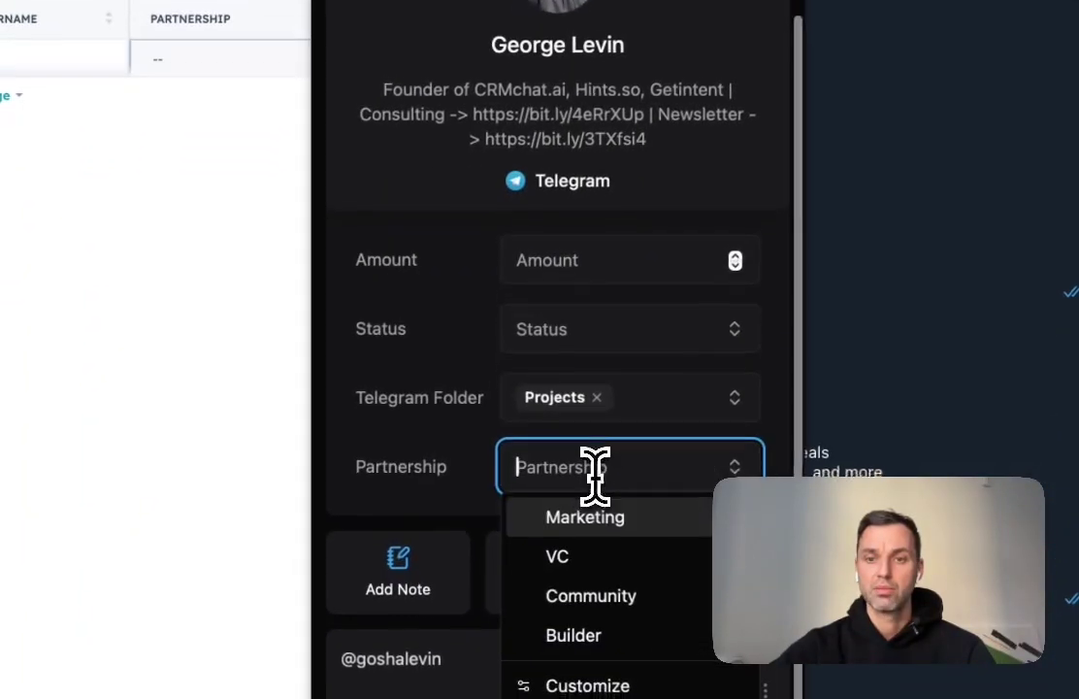
click(615, 581)
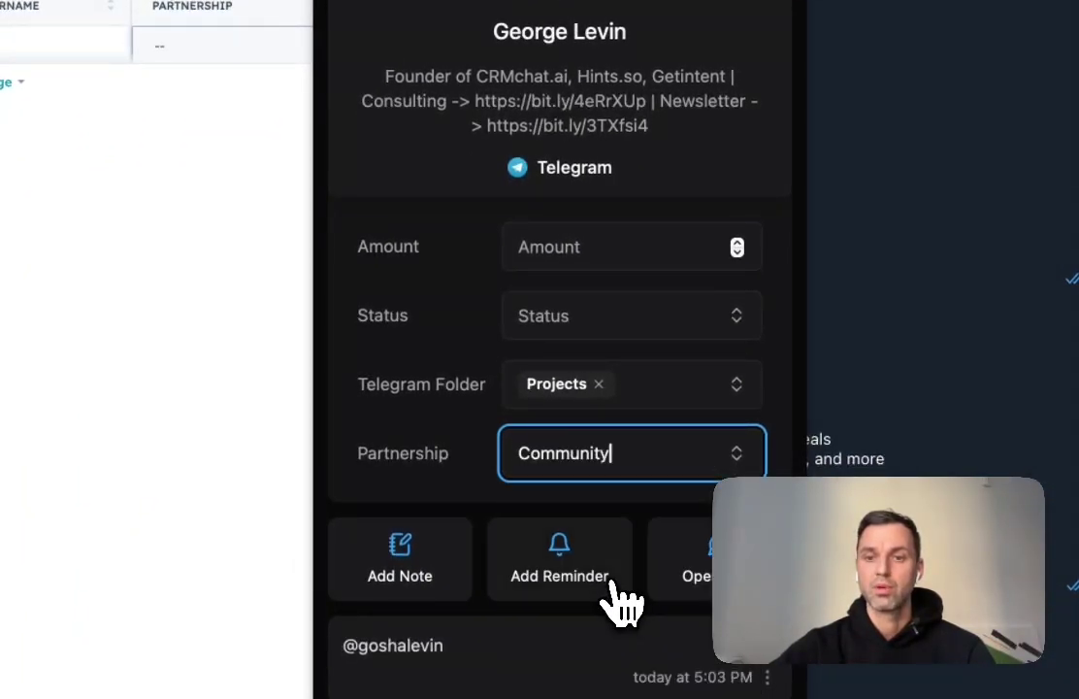
click(804, 384)
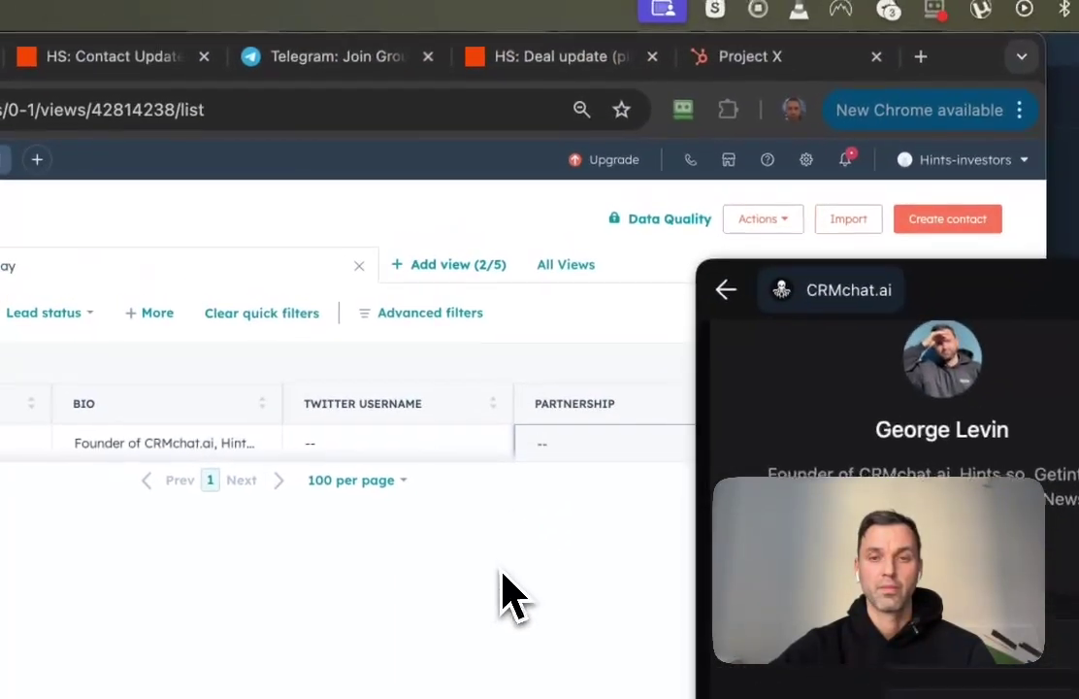
click(504, 575)
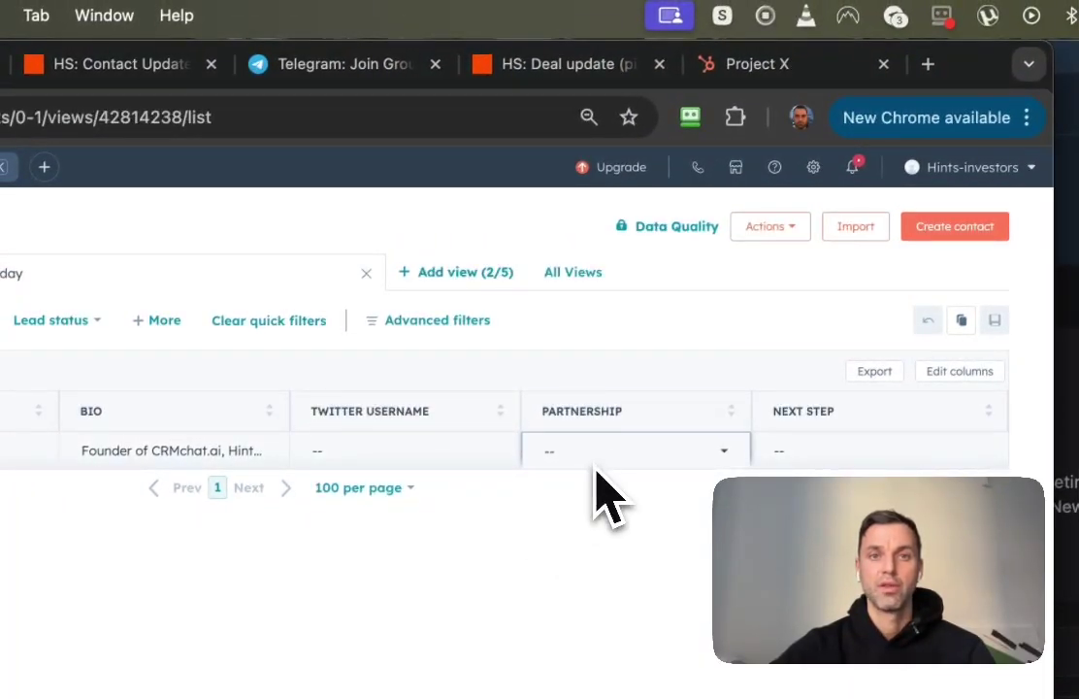
Reload the HubSpot contacts page to see Partnership synced as Community
click(445, 115)
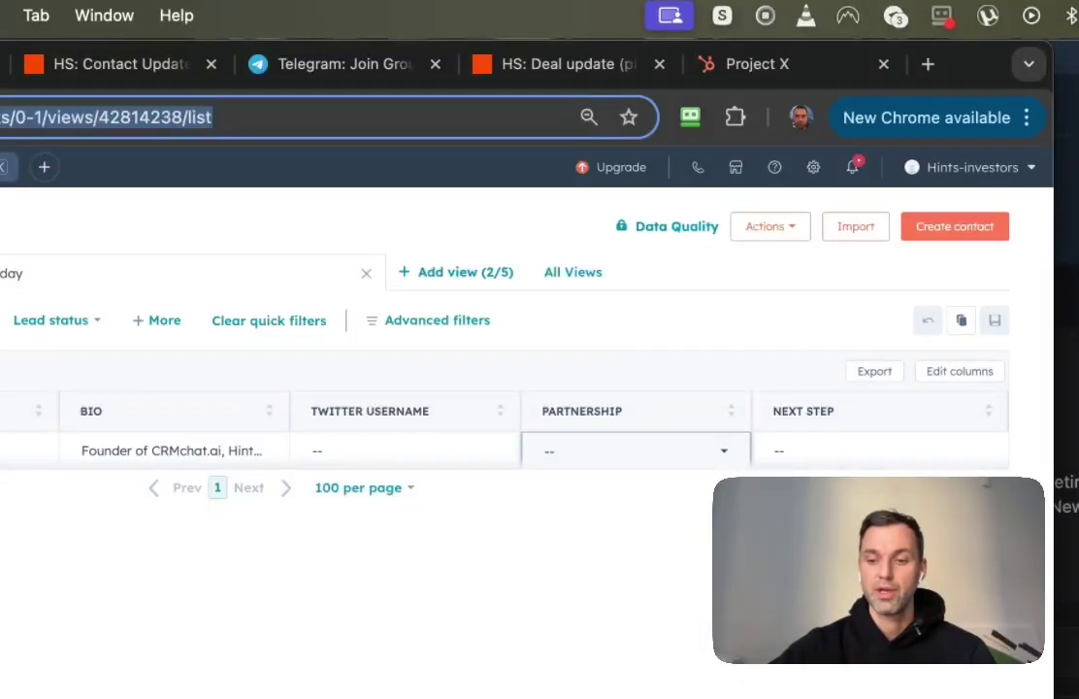
key(Return)
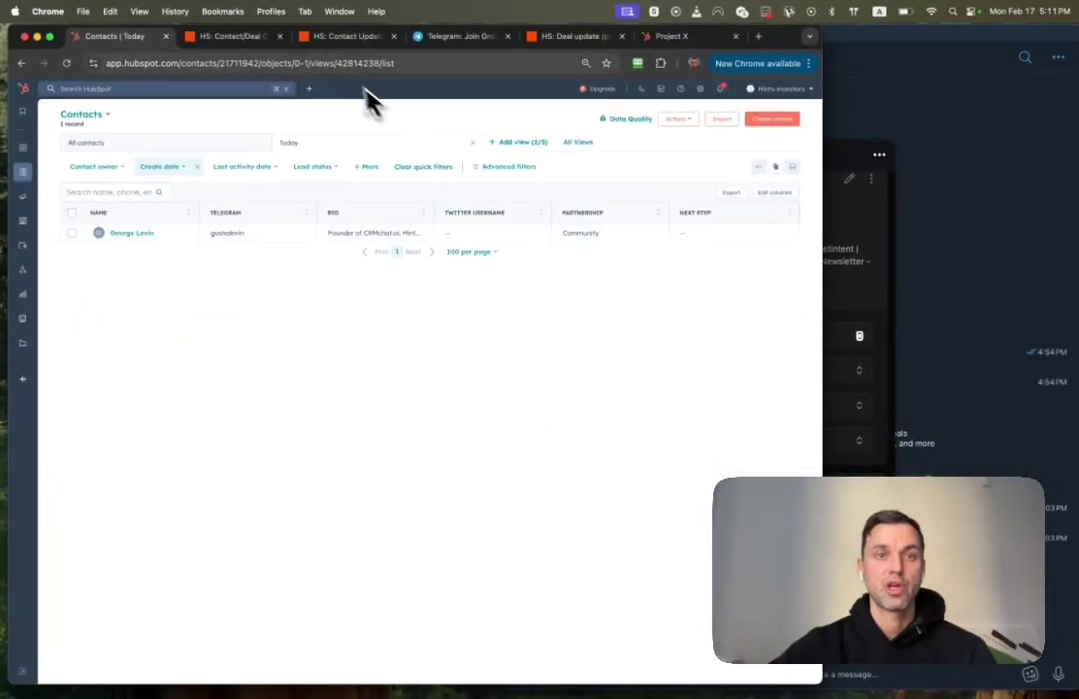
In the HS: Contact Update zap, keep the trigger event as Contact or Chat Updated
click(342, 39)
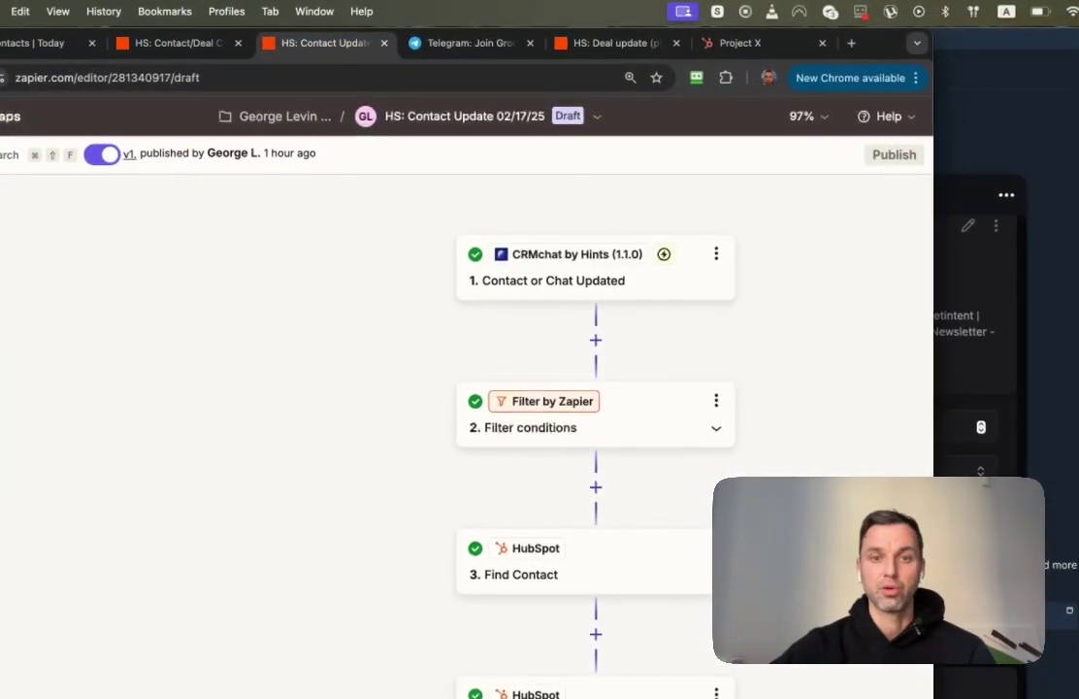
click(640, 291)
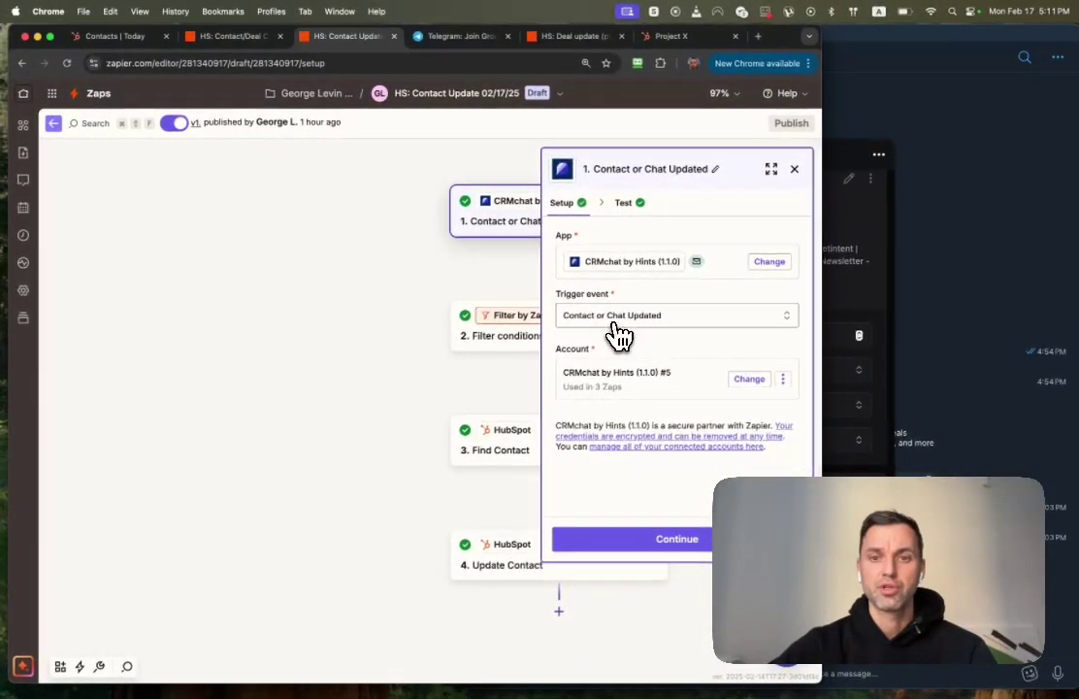
click(614, 321)
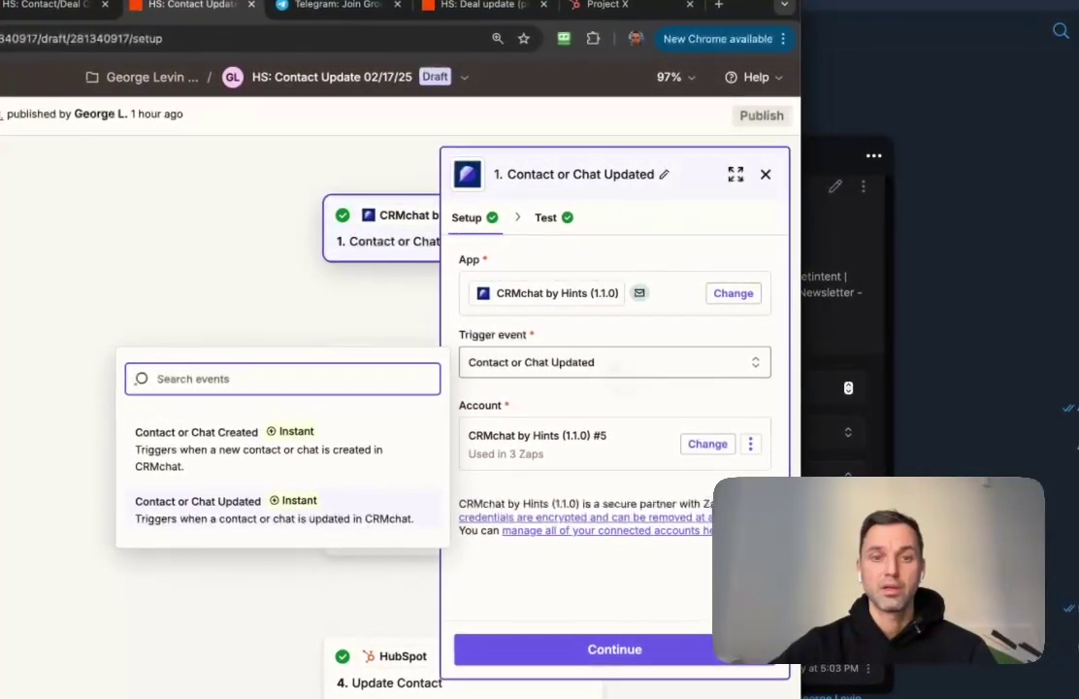
click(614, 361)
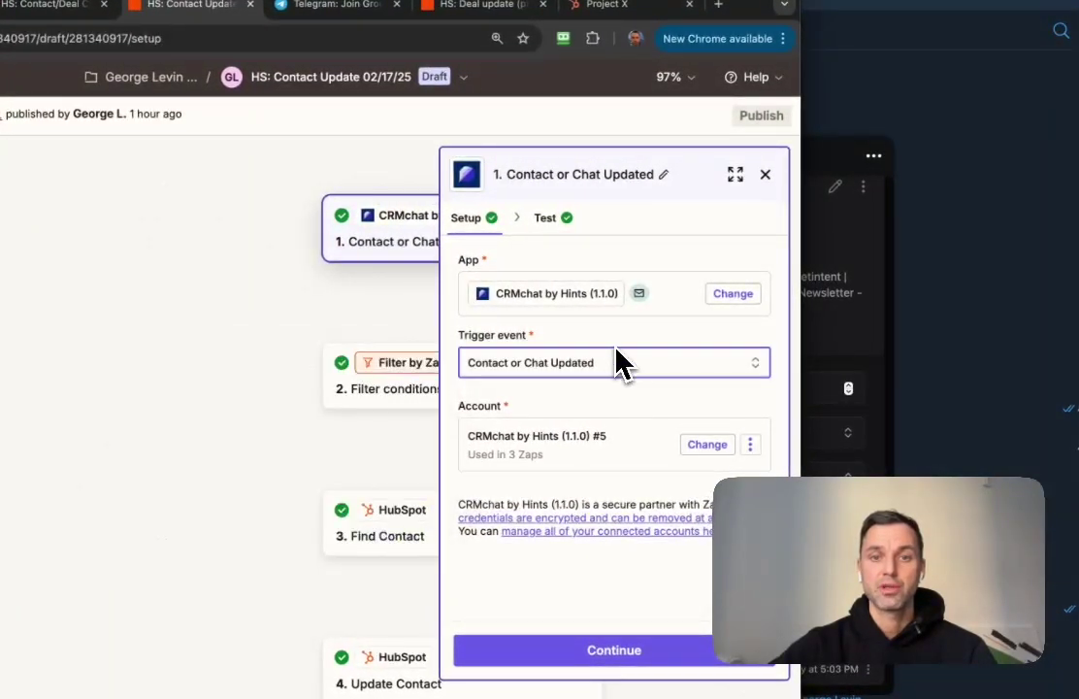
Widen the browser and review the filter rule that Type matches "contact"
click(407, 388)
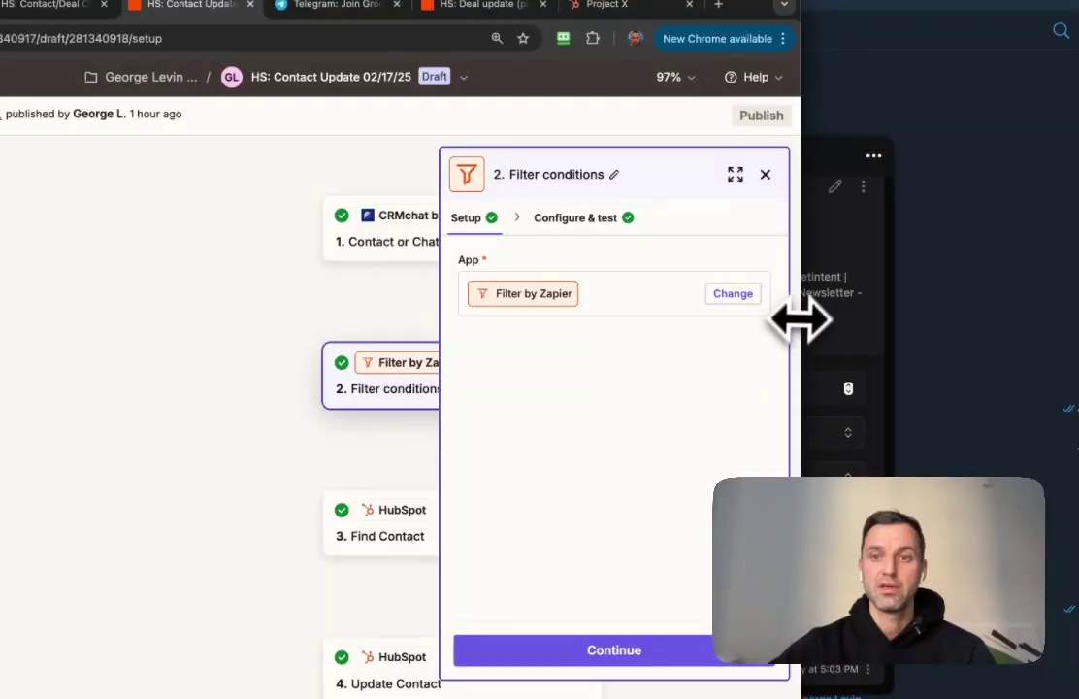
drag(800, 321, 978, 313)
click(790, 215)
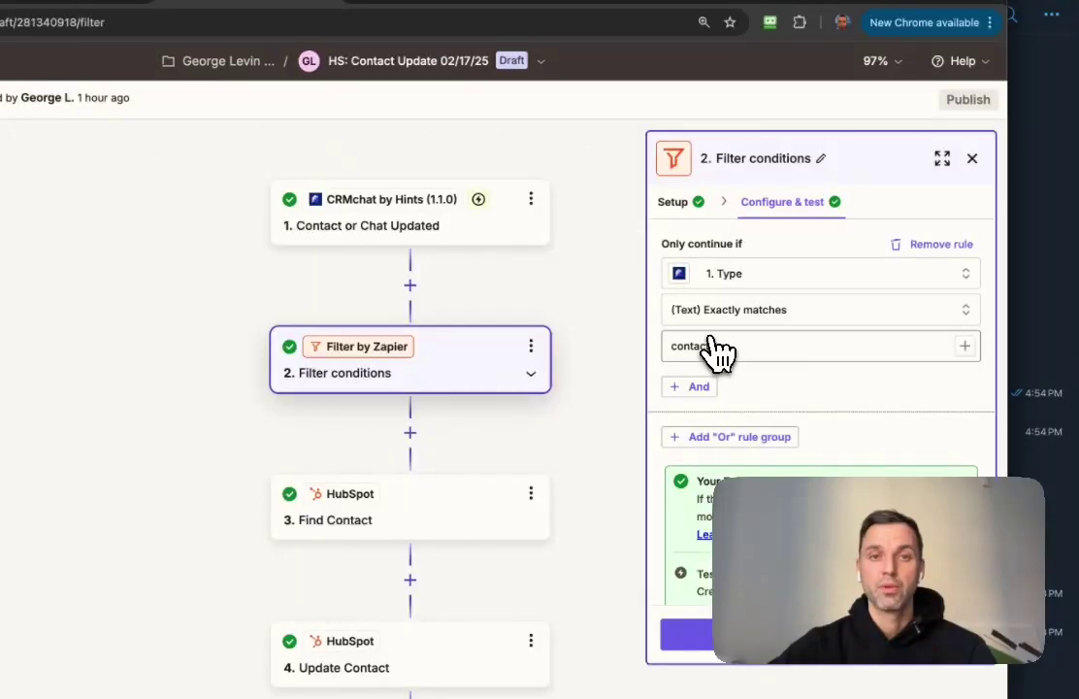
click(408, 515)
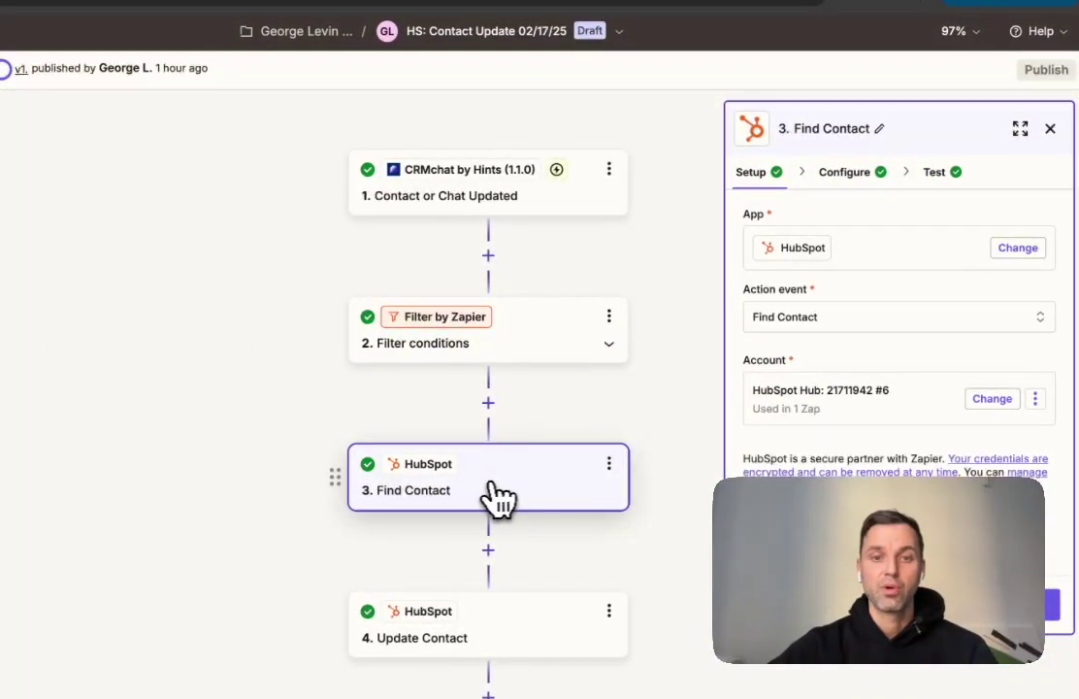
Inspect Find Contact's search on the Telegram property using the trigger's Telegram Username
click(852, 179)
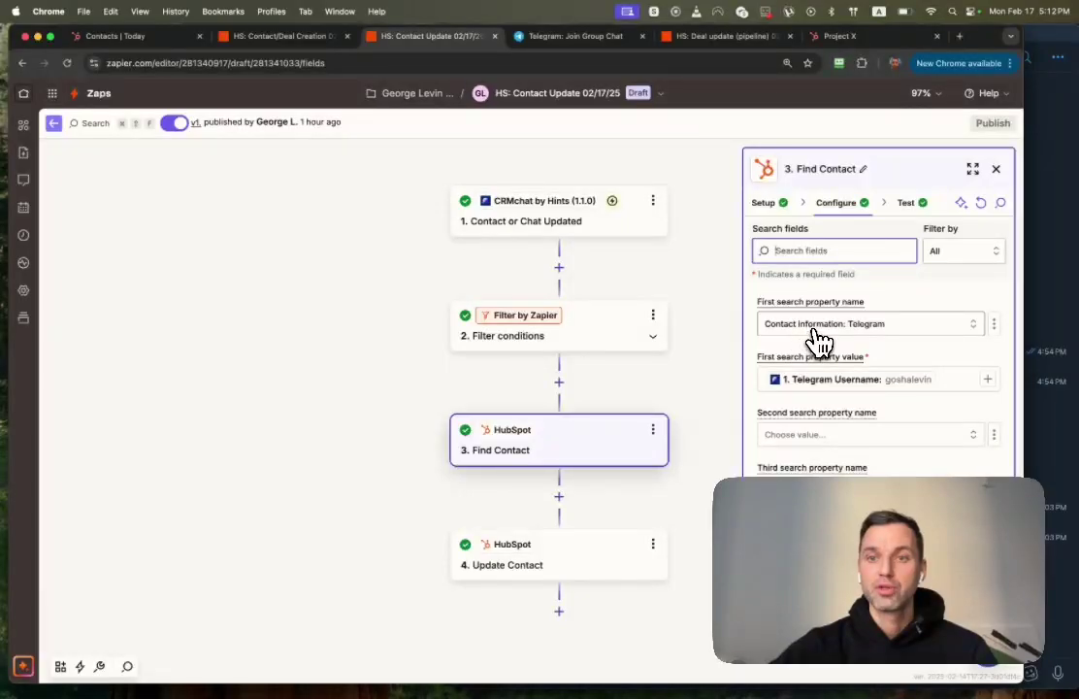
click(818, 330)
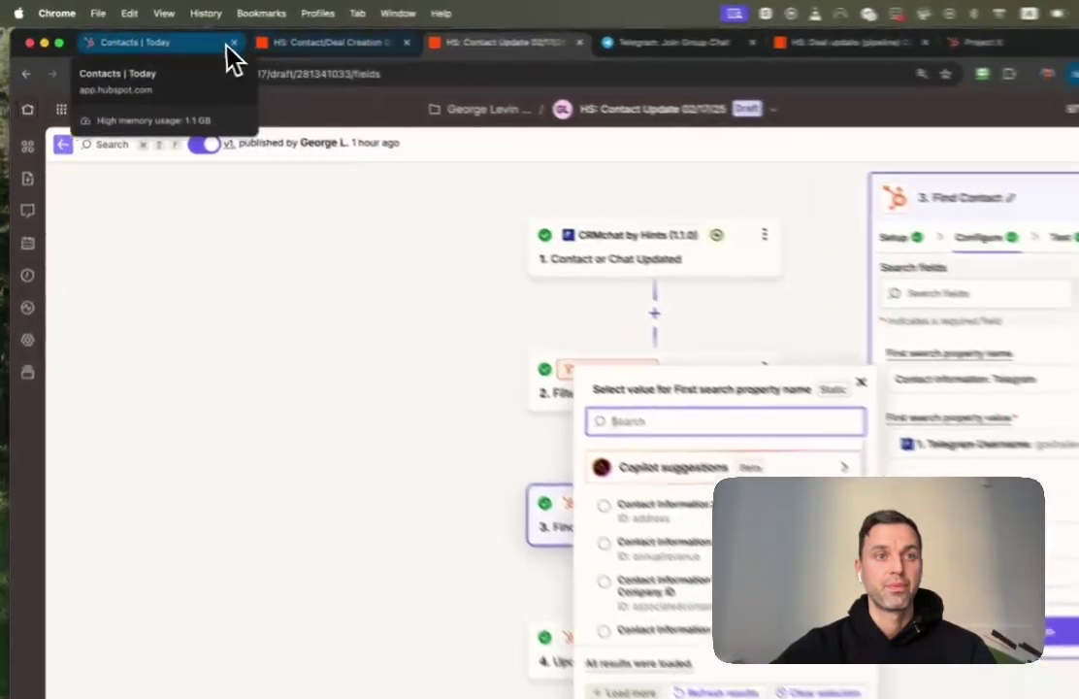
click(174, 37)
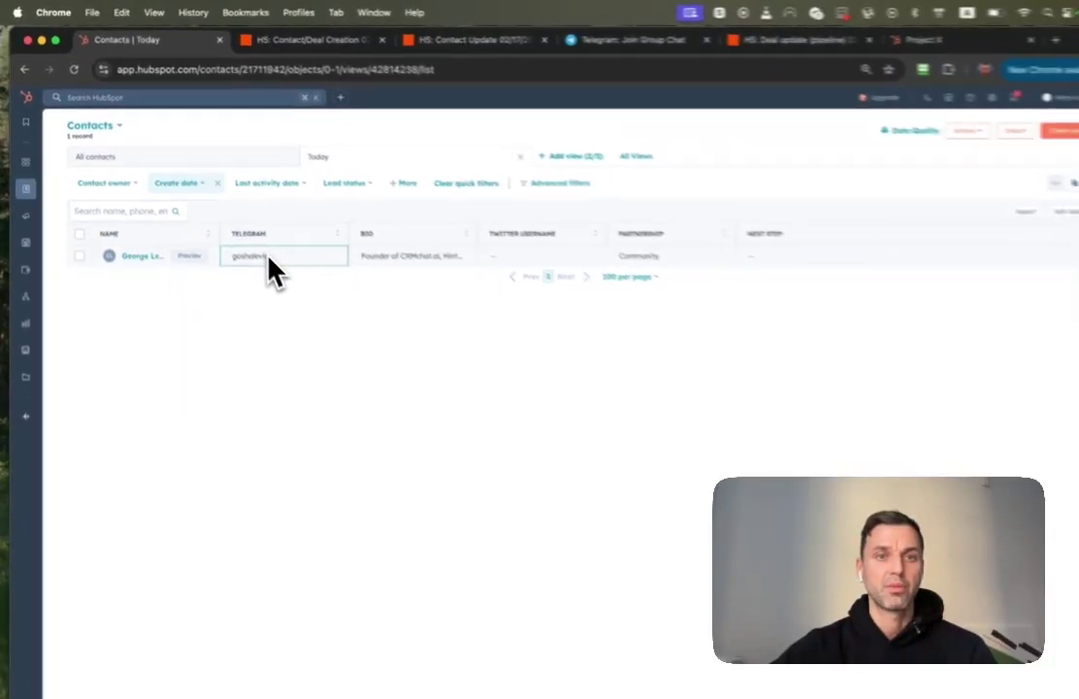
click(466, 40)
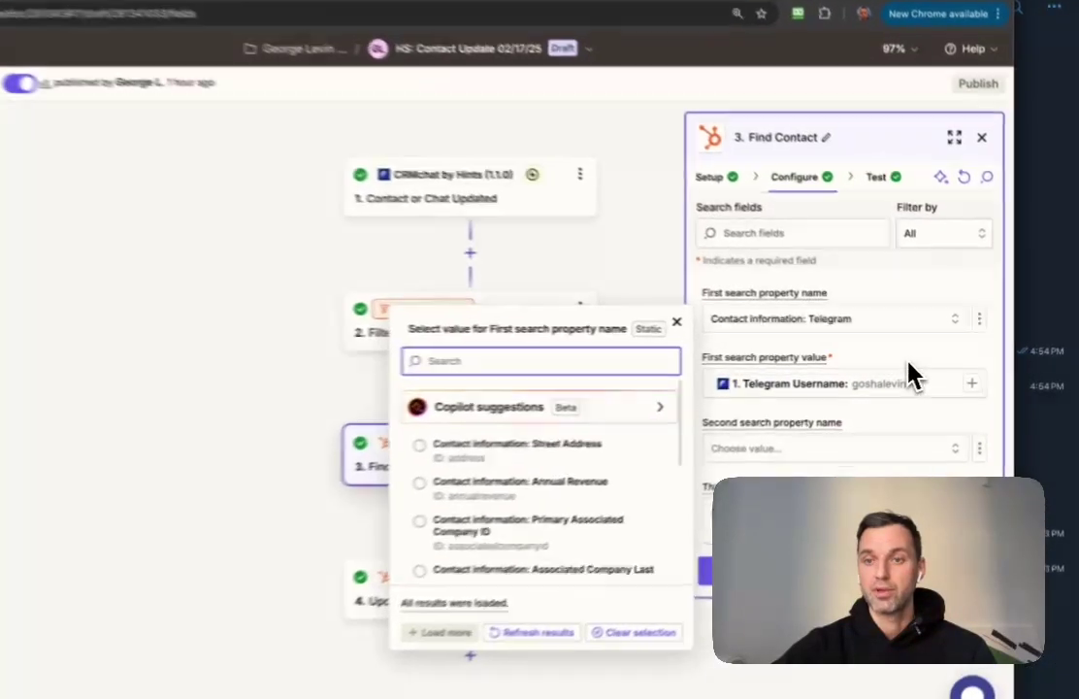
Open the Update Contact step's configuration fields
click(874, 381)
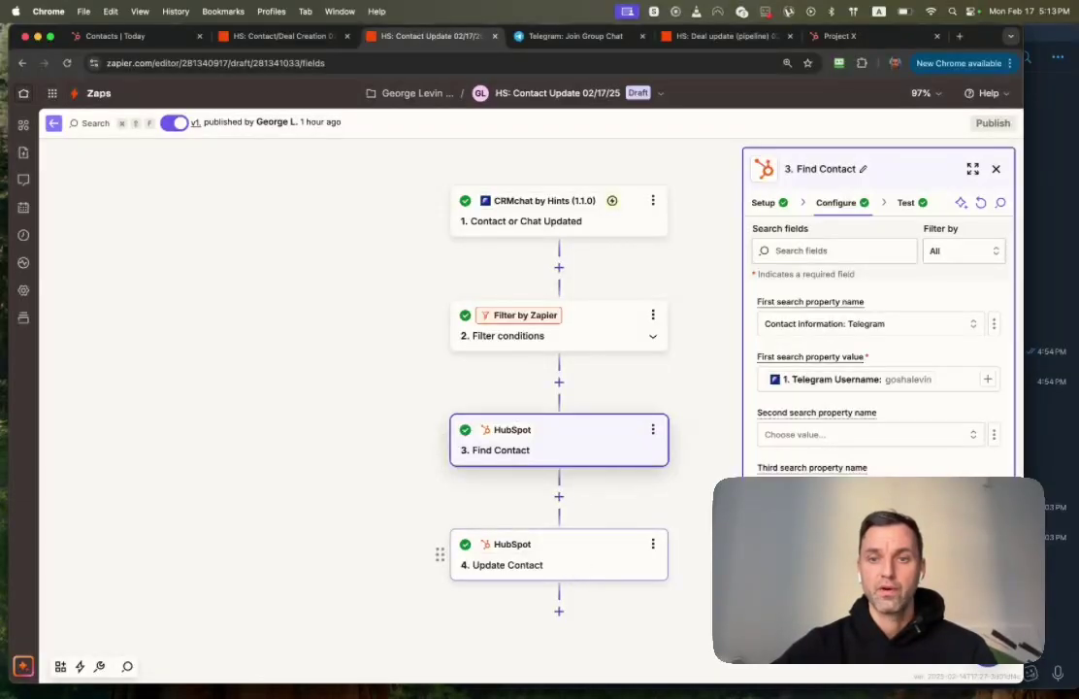
click(568, 561)
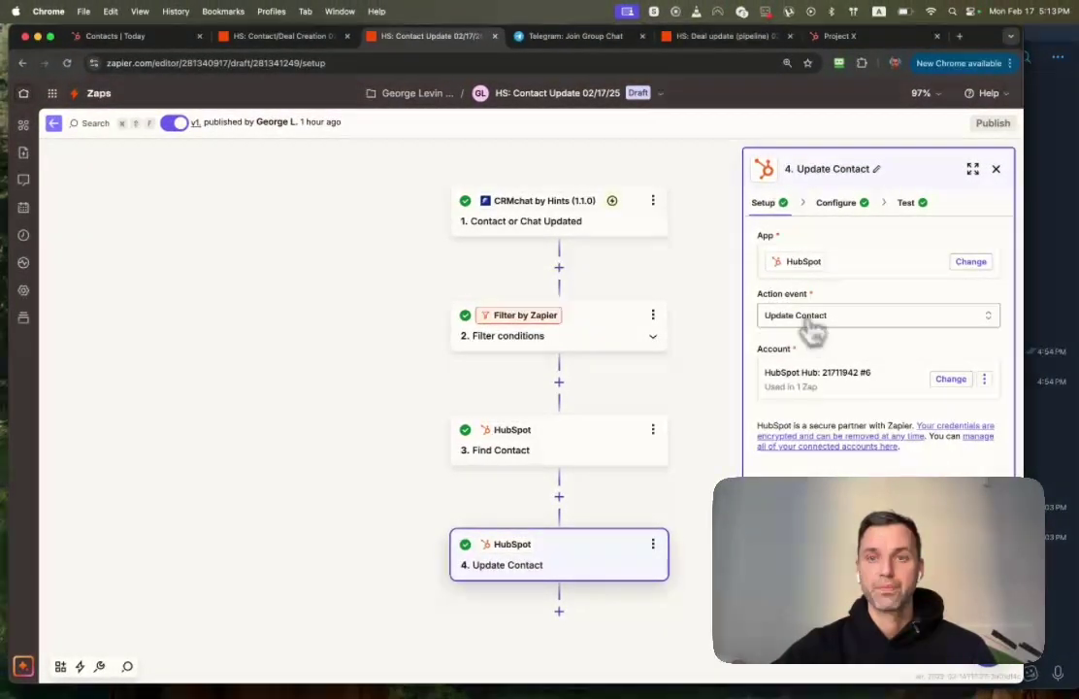
click(835, 202)
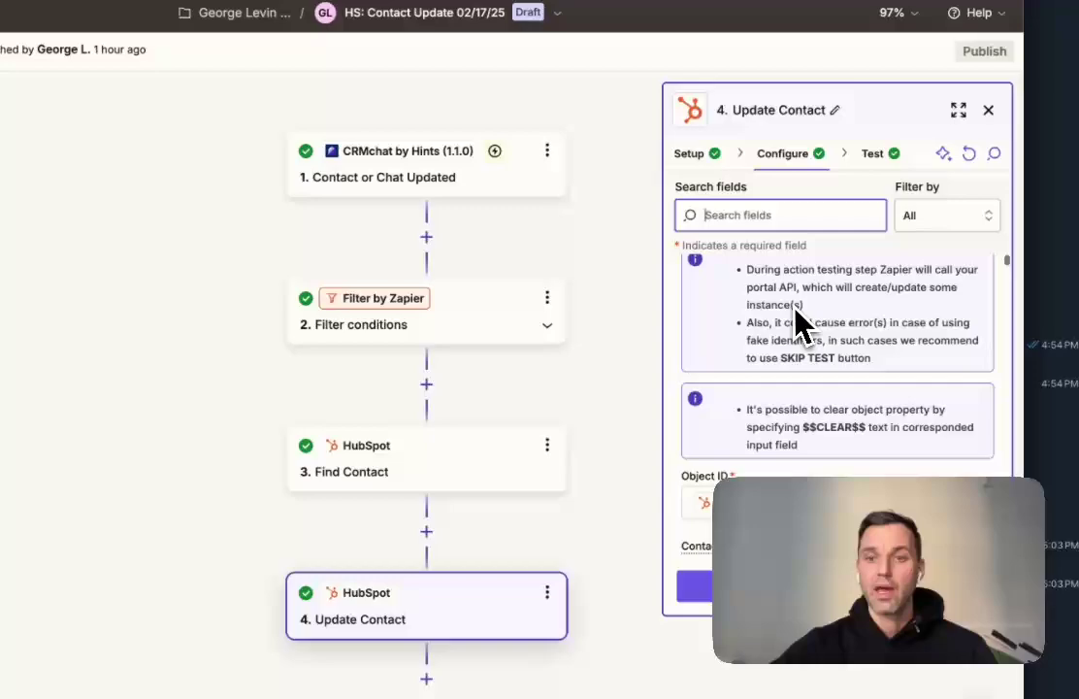
scroll(796, 310, down, 2)
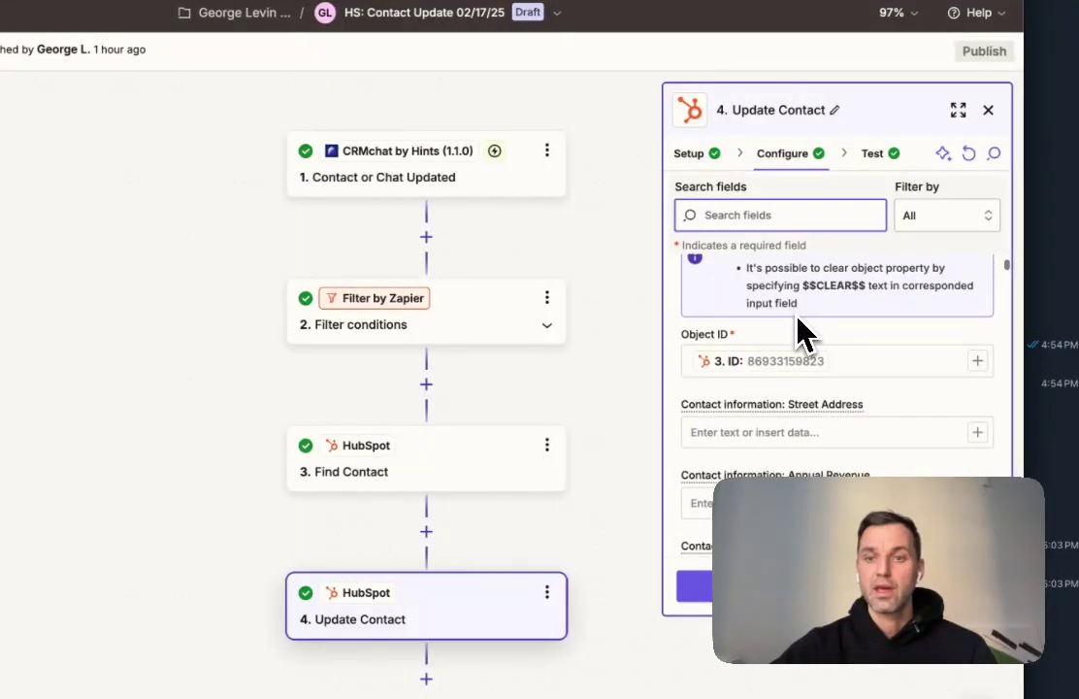
Map Object ID to the Find Contact step's ID, removing the duplicate entry
click(807, 361)
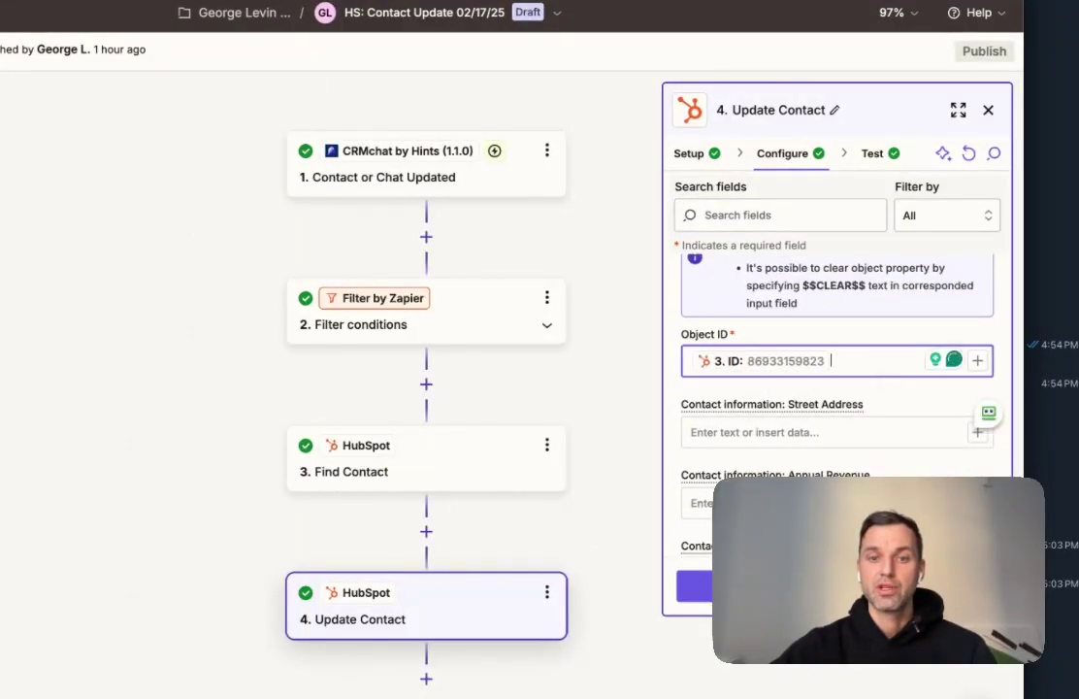
click(977, 362)
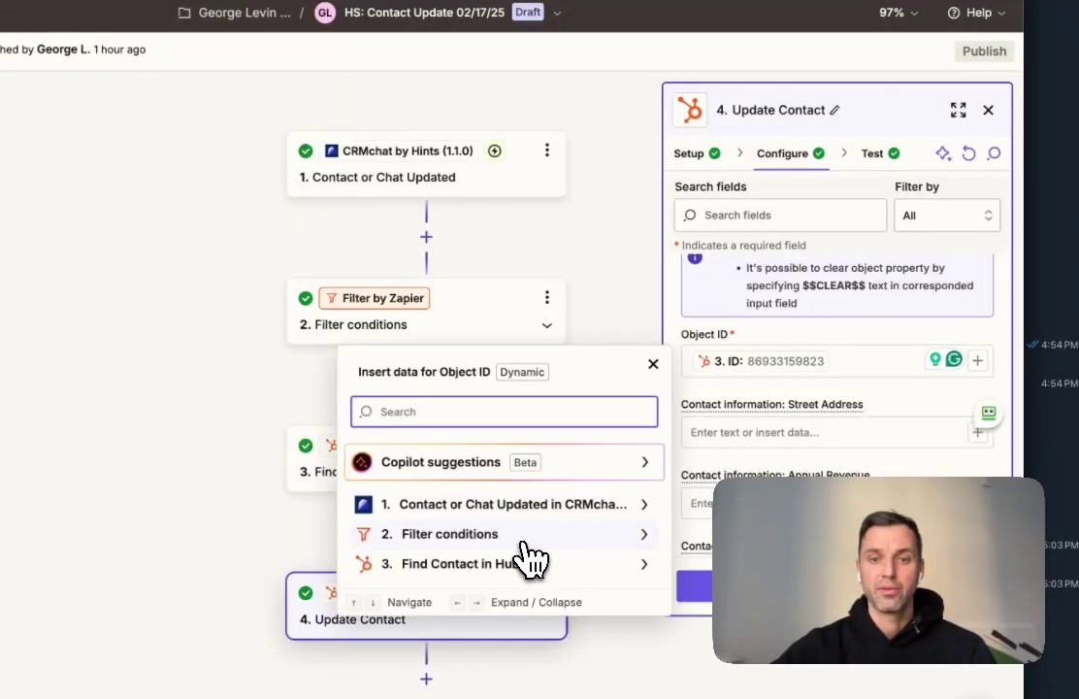
click(475, 564)
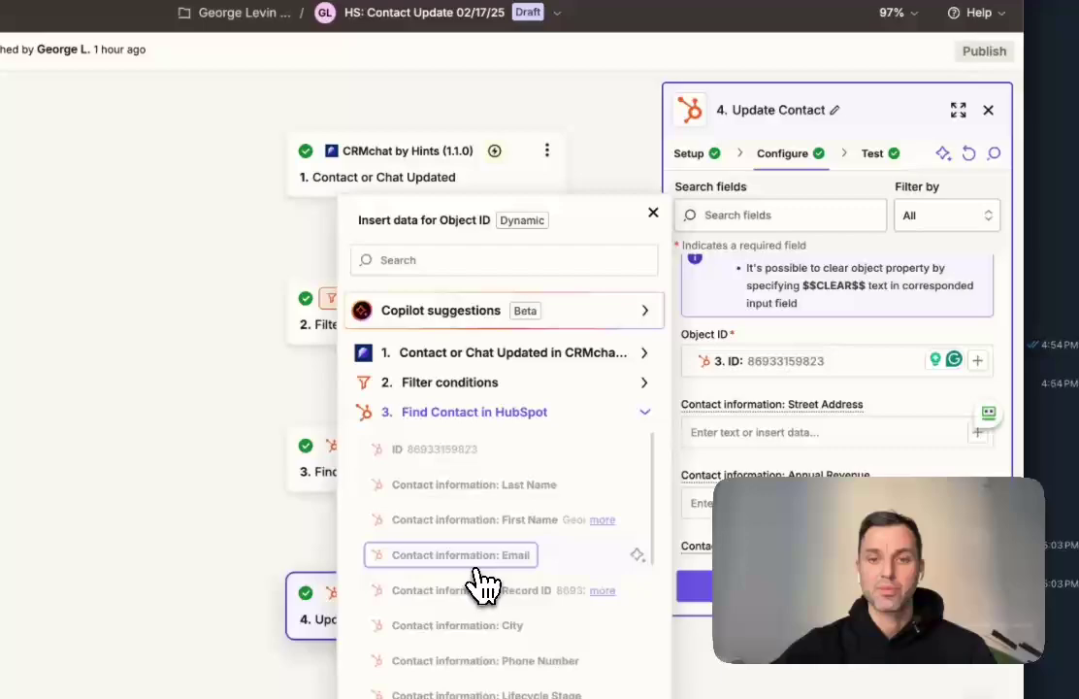
click(458, 445)
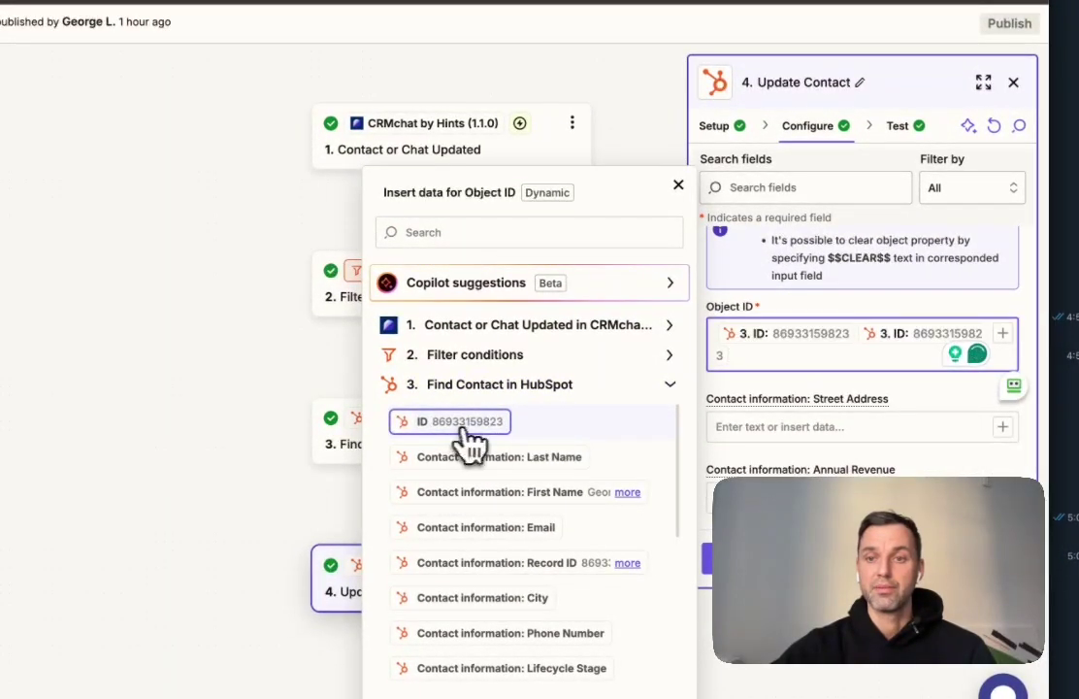
key(BackSpace)
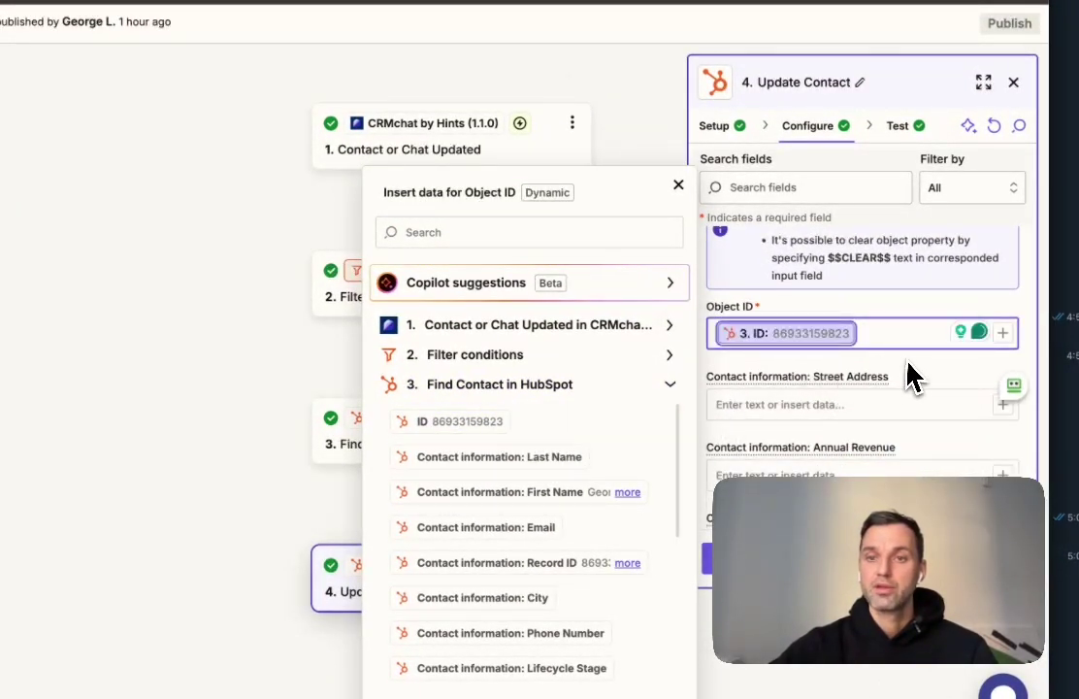
click(911, 376)
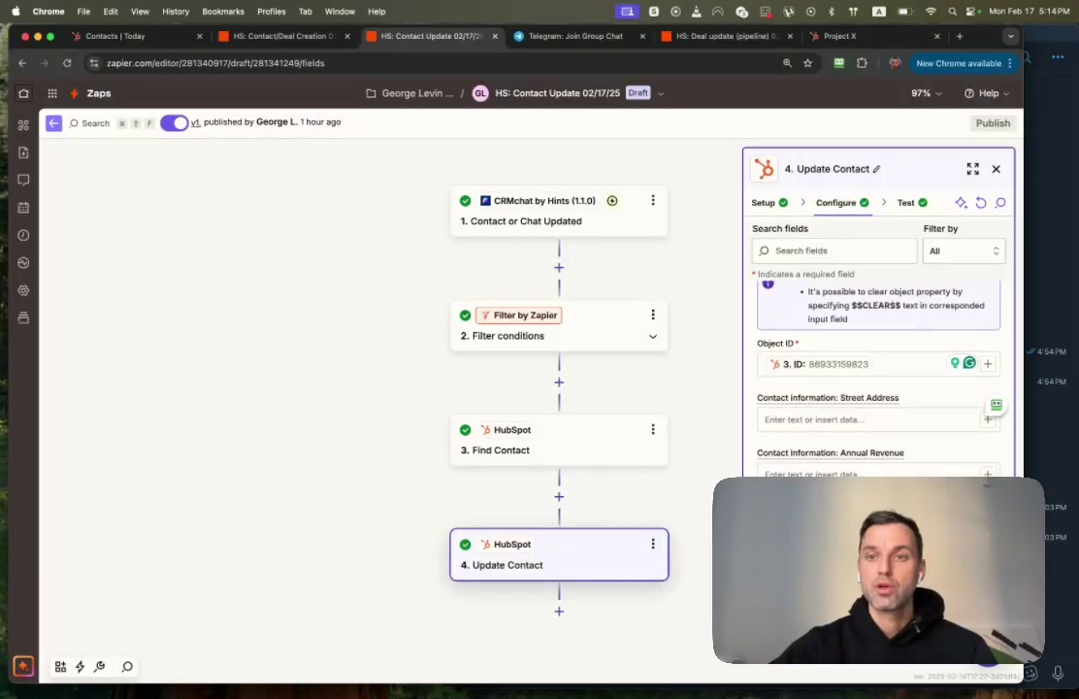
scroll(898, 405, down, 10)
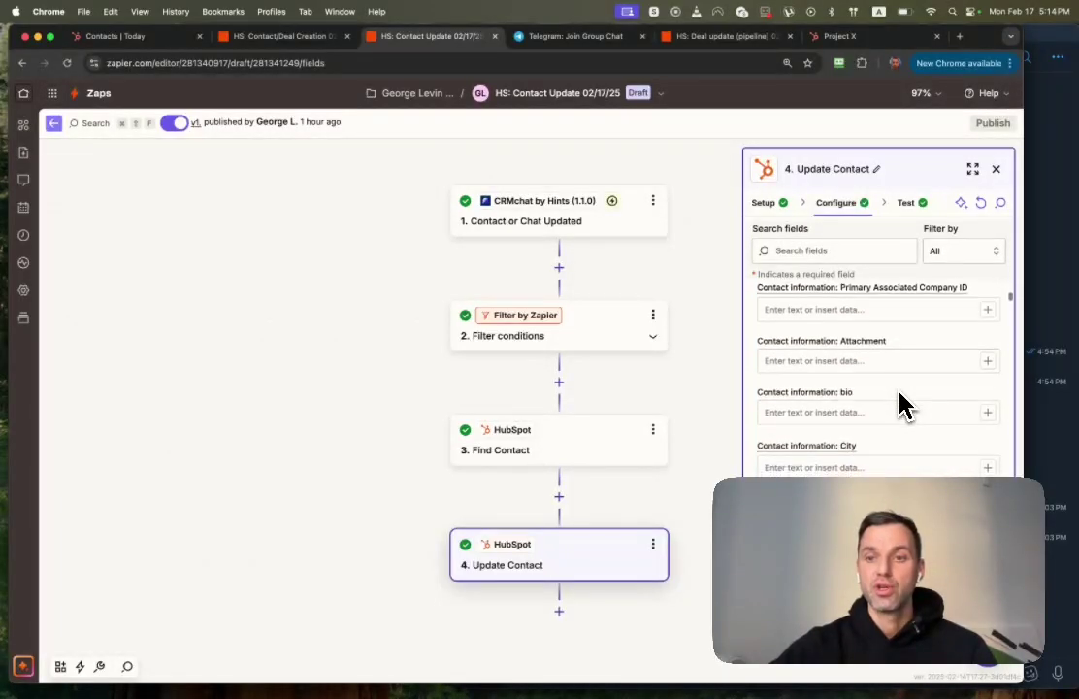
scroll(902, 405, down, 3)
scroll(902, 404, down, 6)
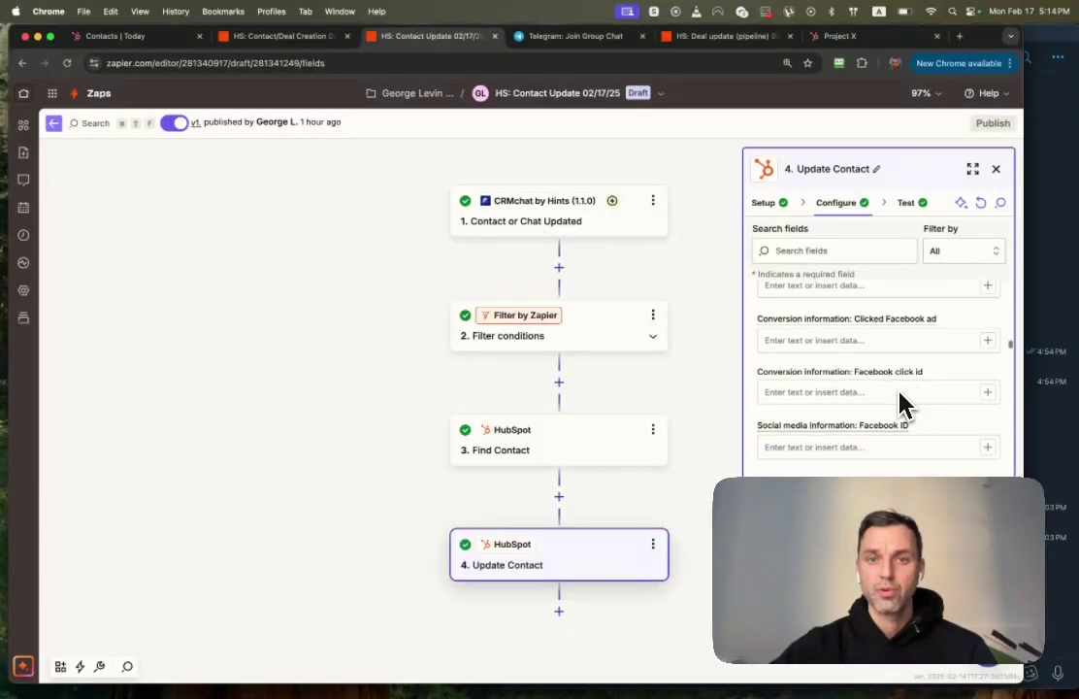
scroll(899, 404, down, 5)
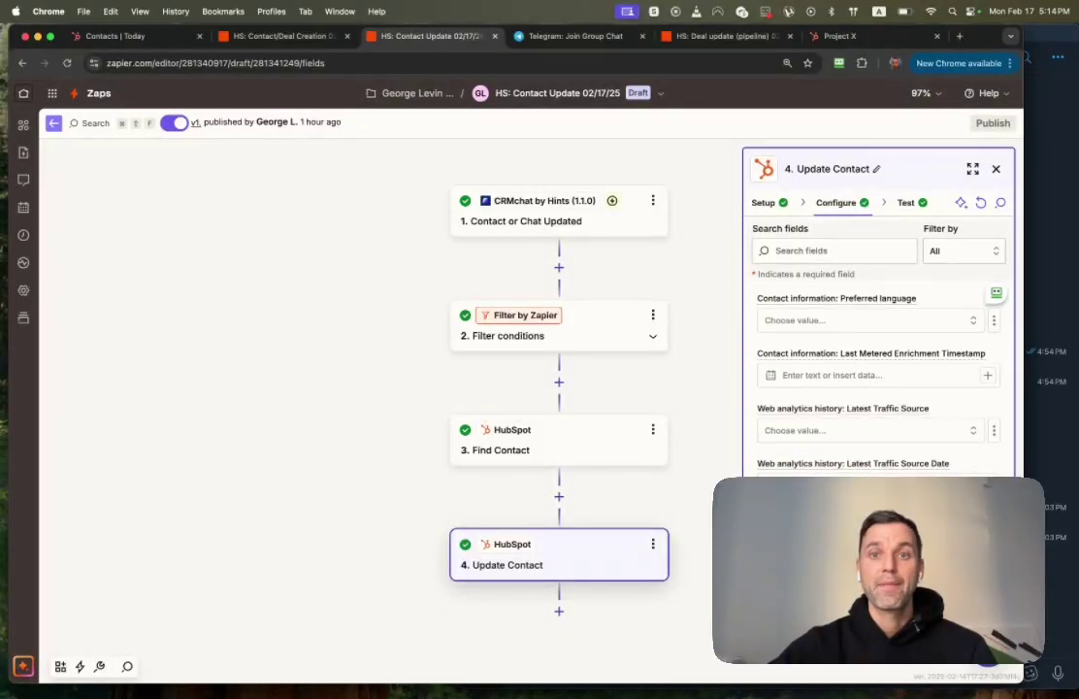
scroll(898, 405, down, 10)
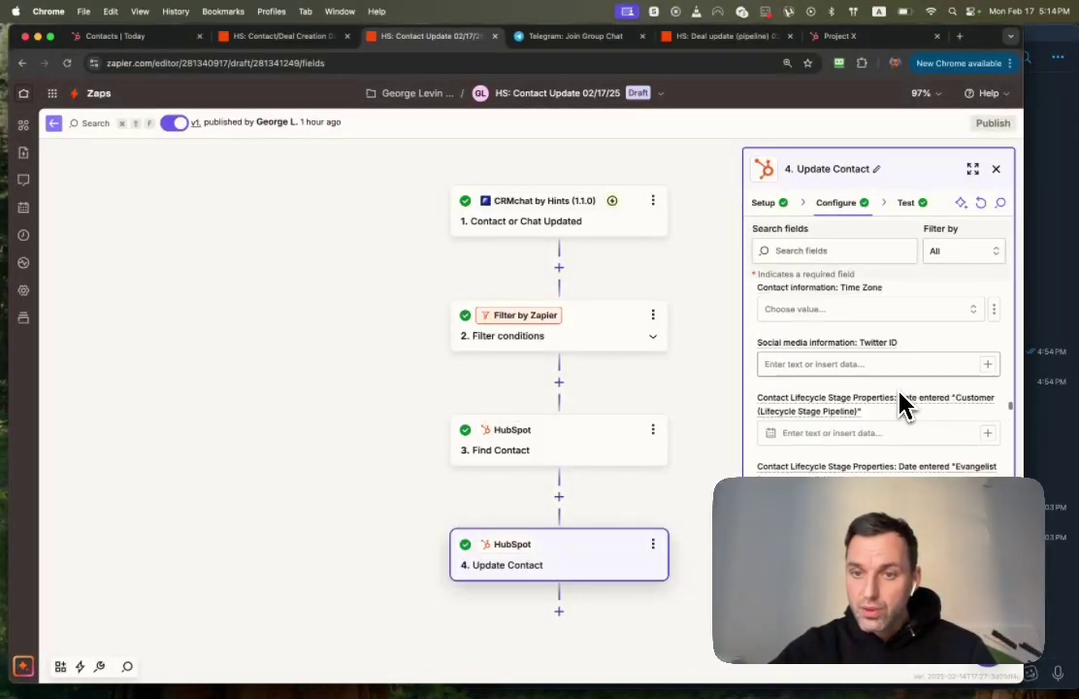
scroll(899, 405, down, 10)
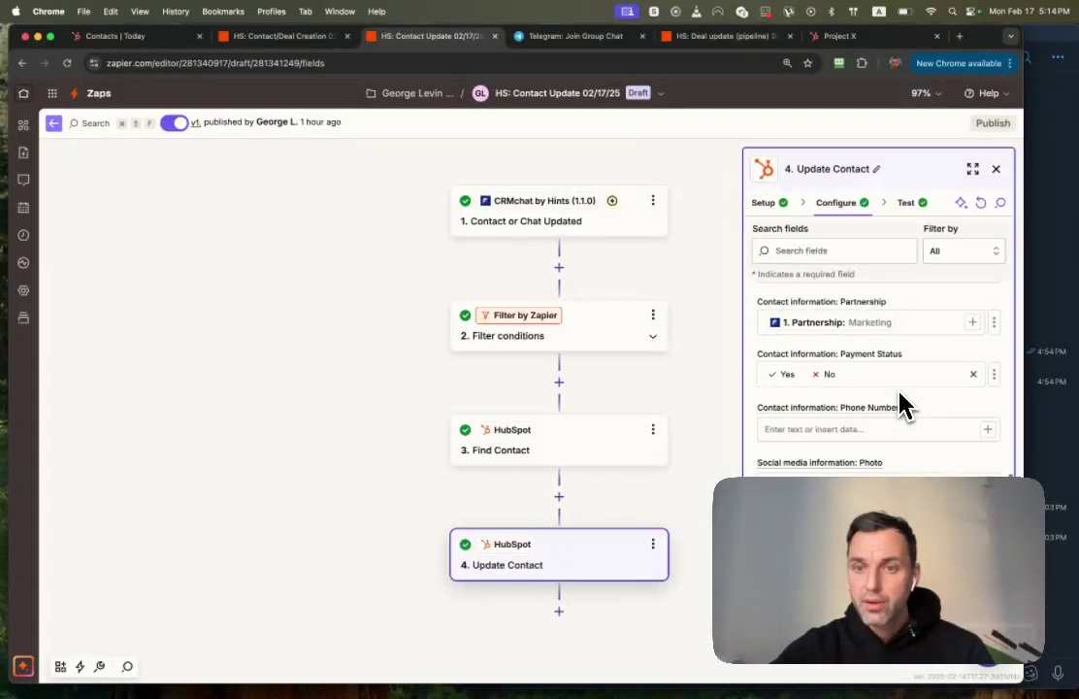
scroll(899, 404, down, 1)
scroll(899, 405, up, 3)
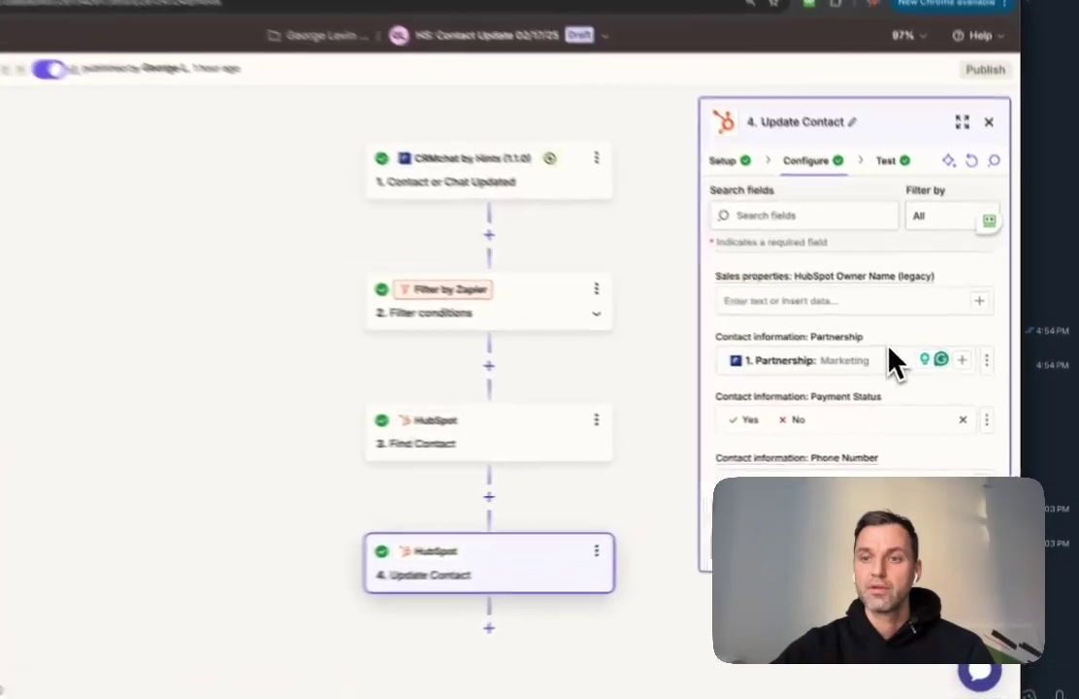
click(980, 345)
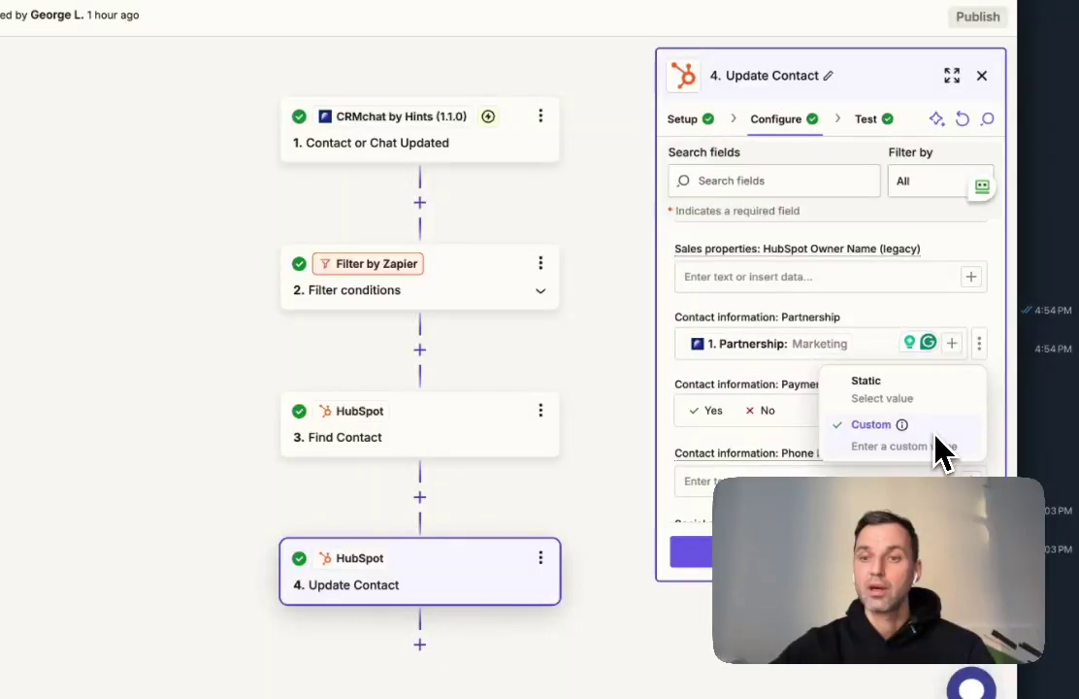
click(961, 328)
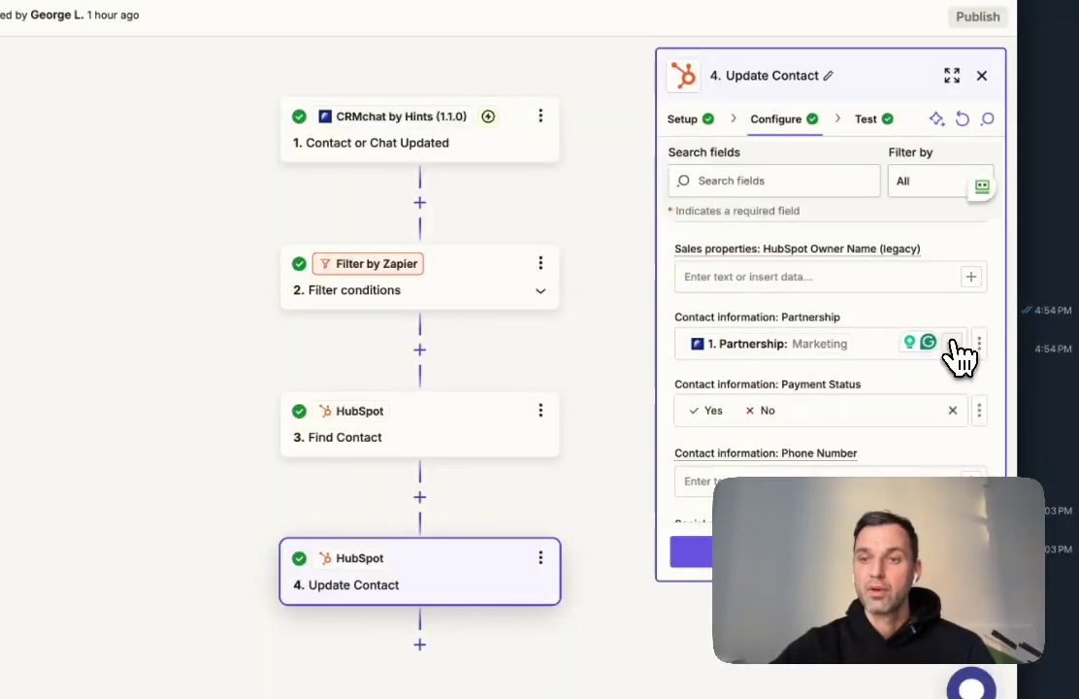
click(953, 344)
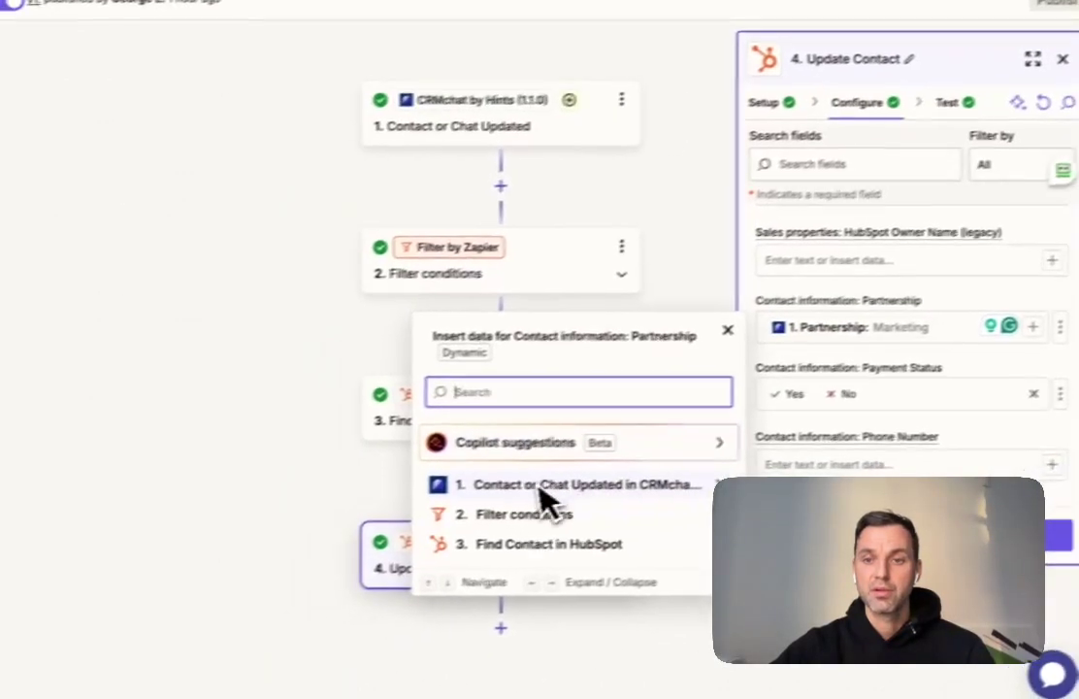
text(par)
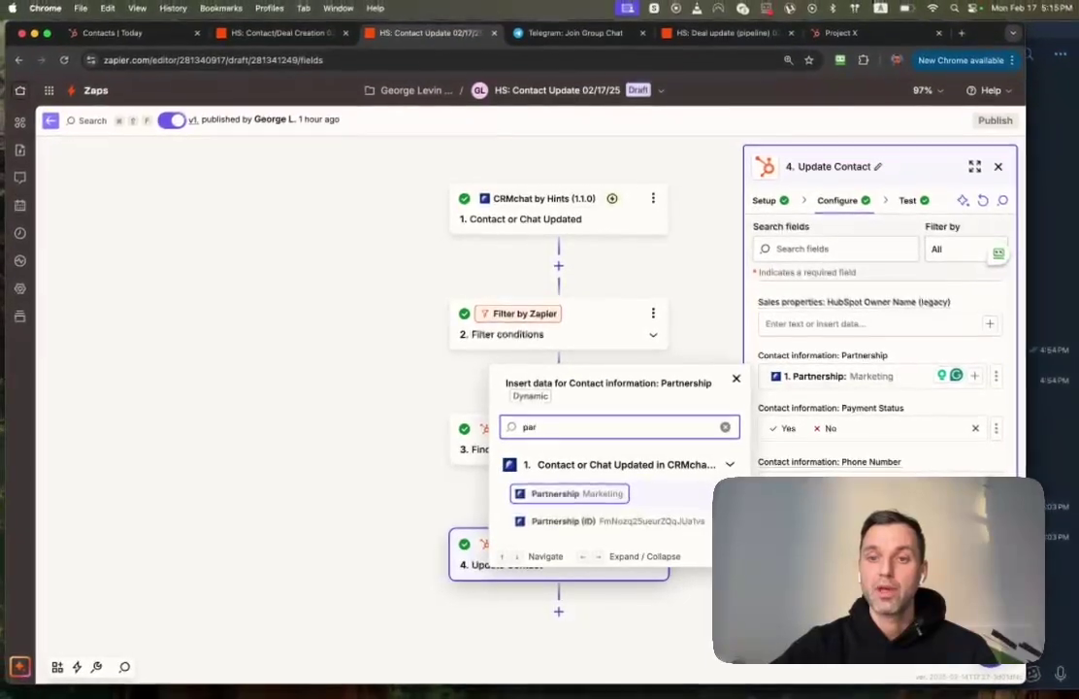
click(730, 390)
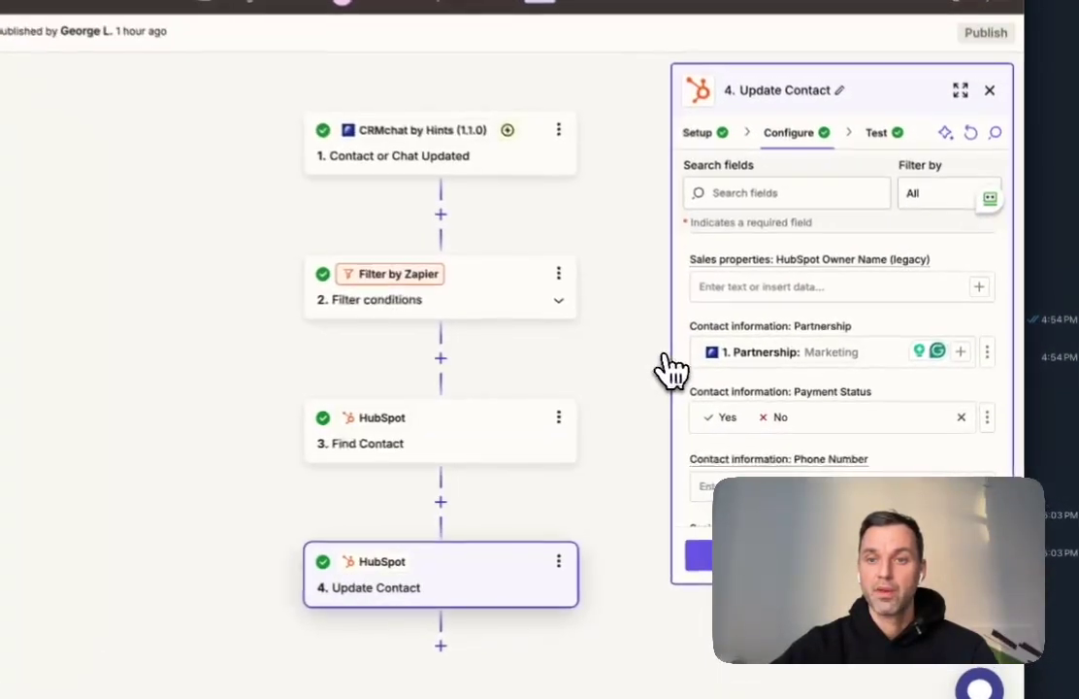
click(824, 428)
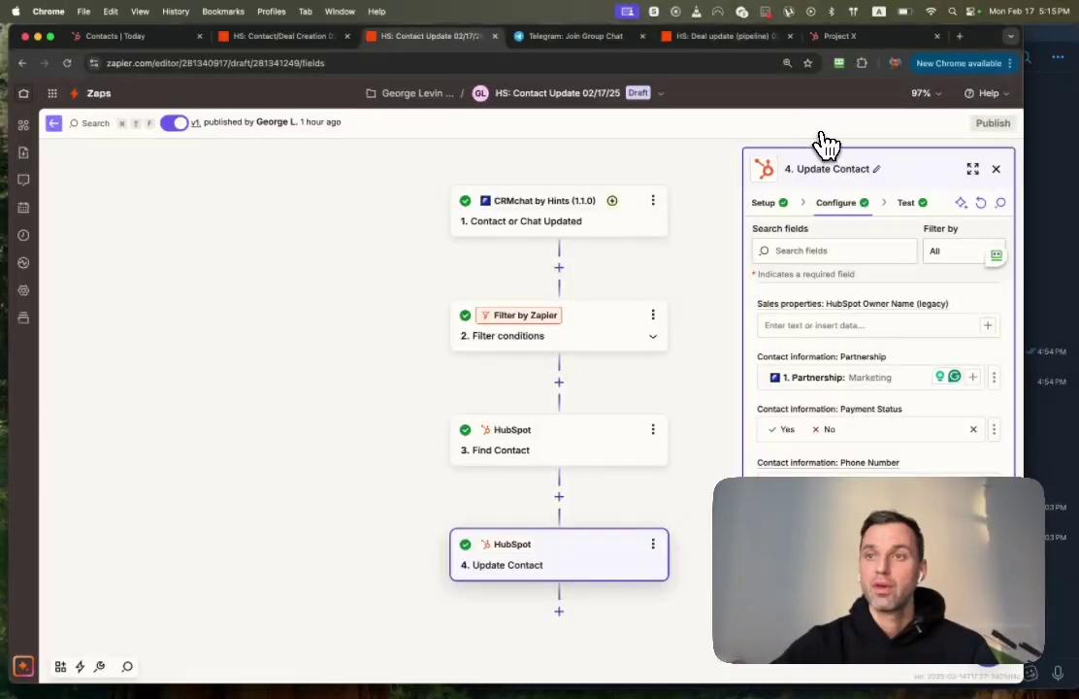
click(723, 36)
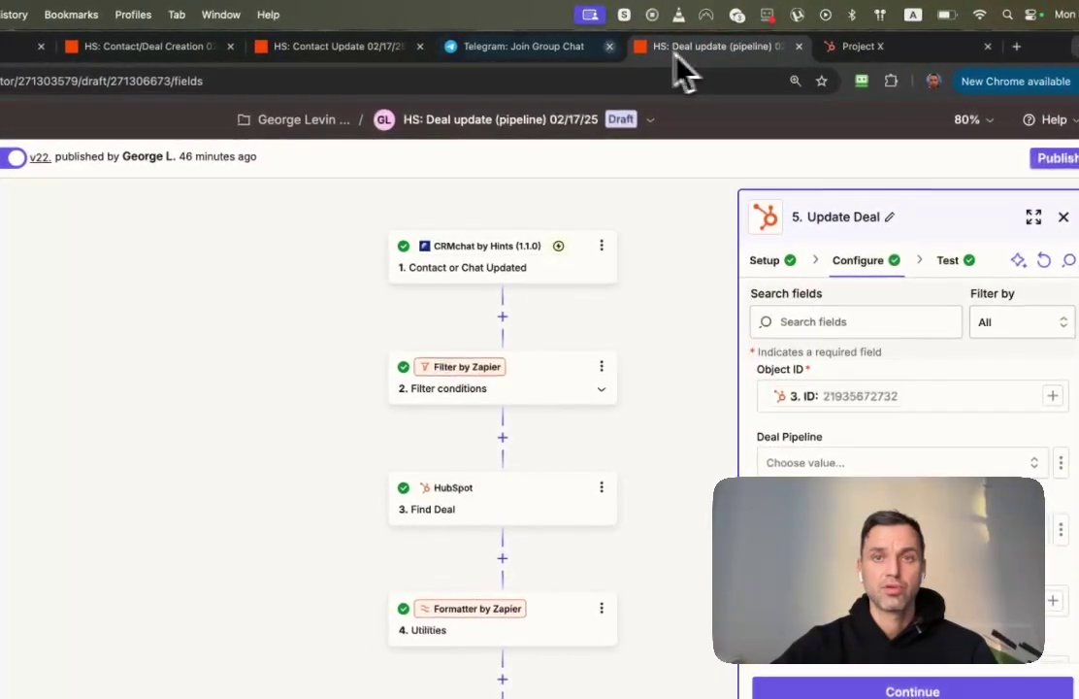
click(863, 51)
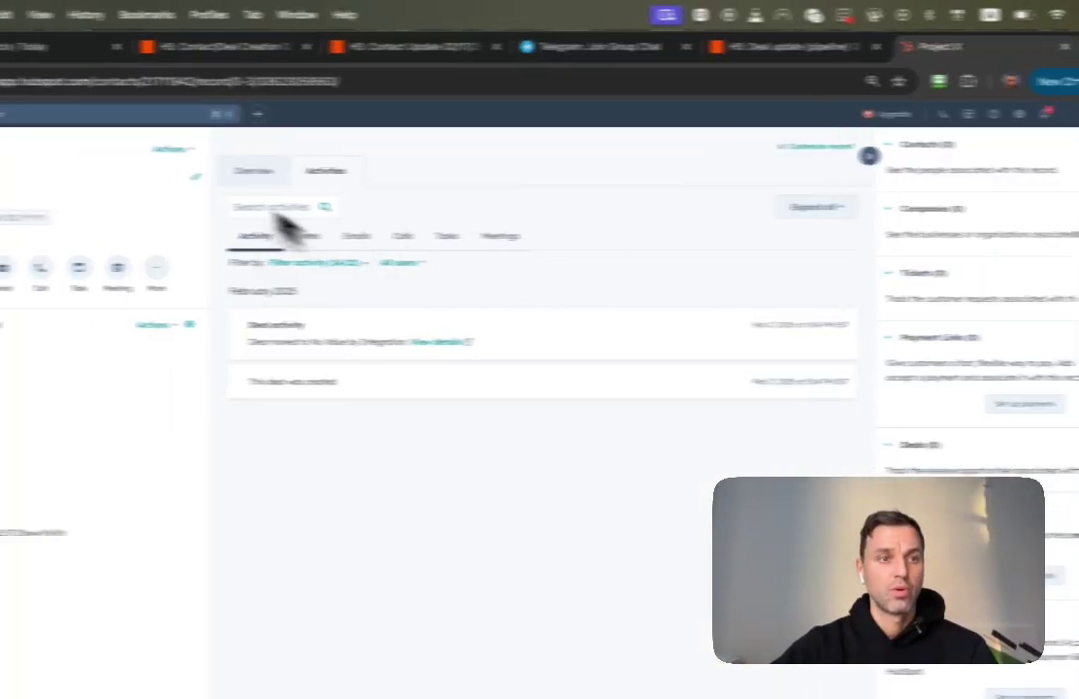
mouse_move(34, 230)
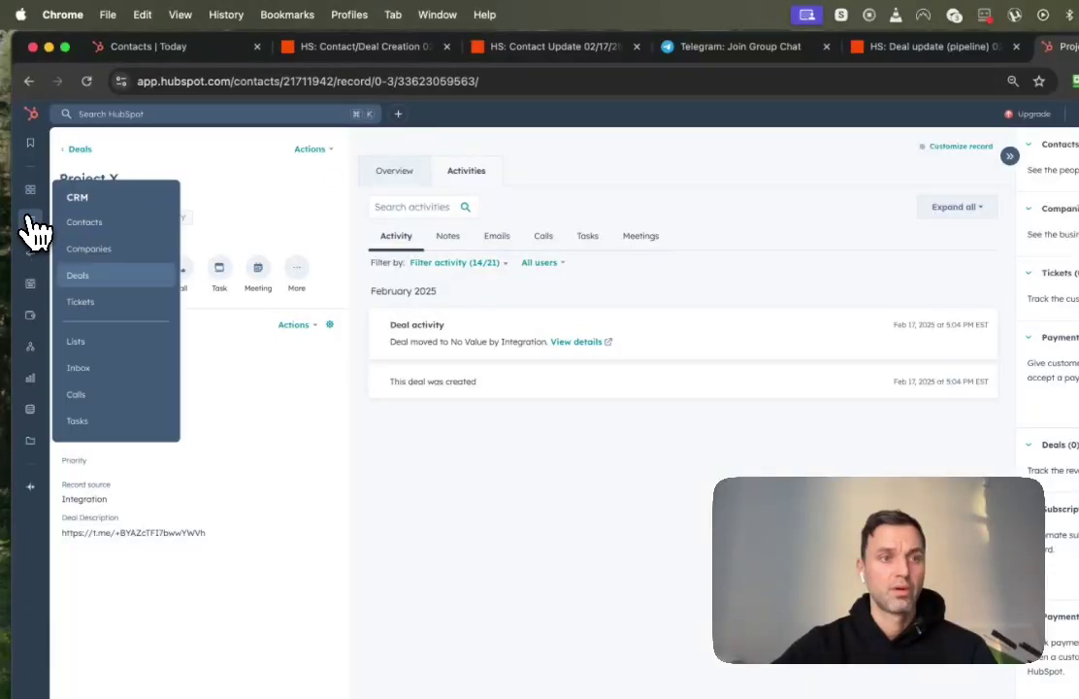
click(74, 277)
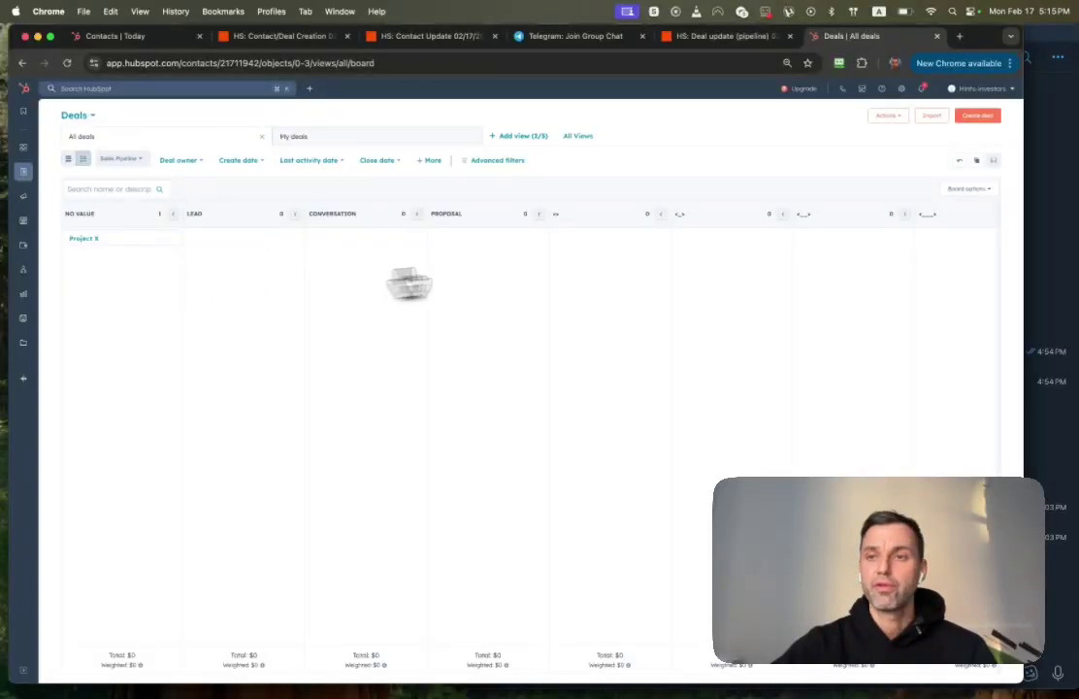
Open the Project X lead in CRMchat and check its status choices without changing them
click(1030, 62)
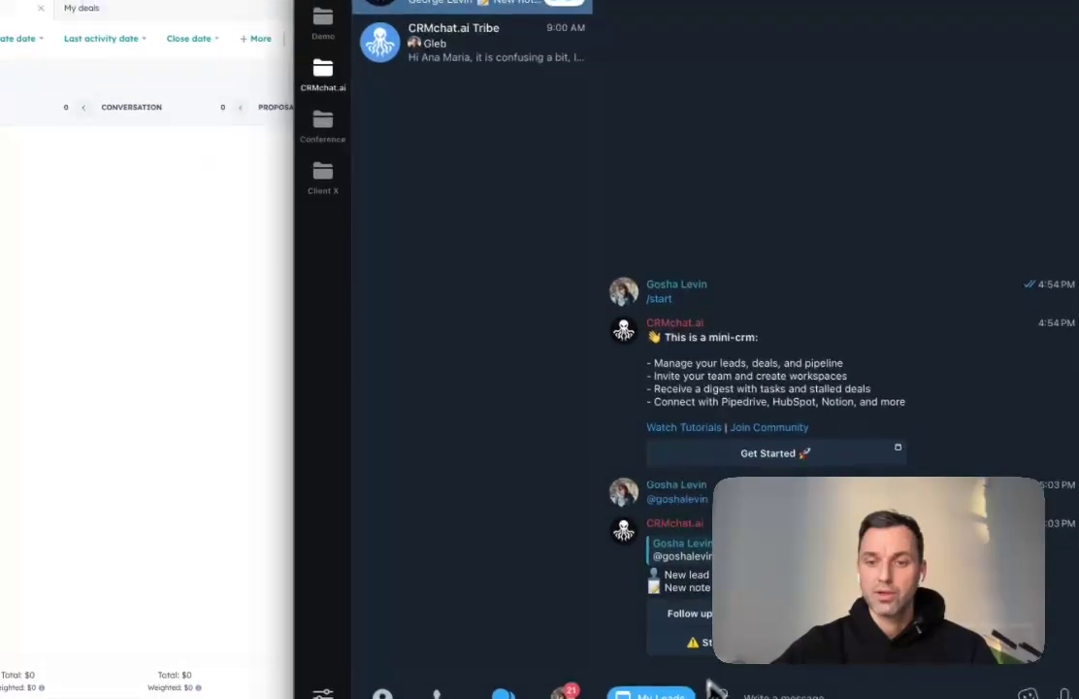
click(674, 691)
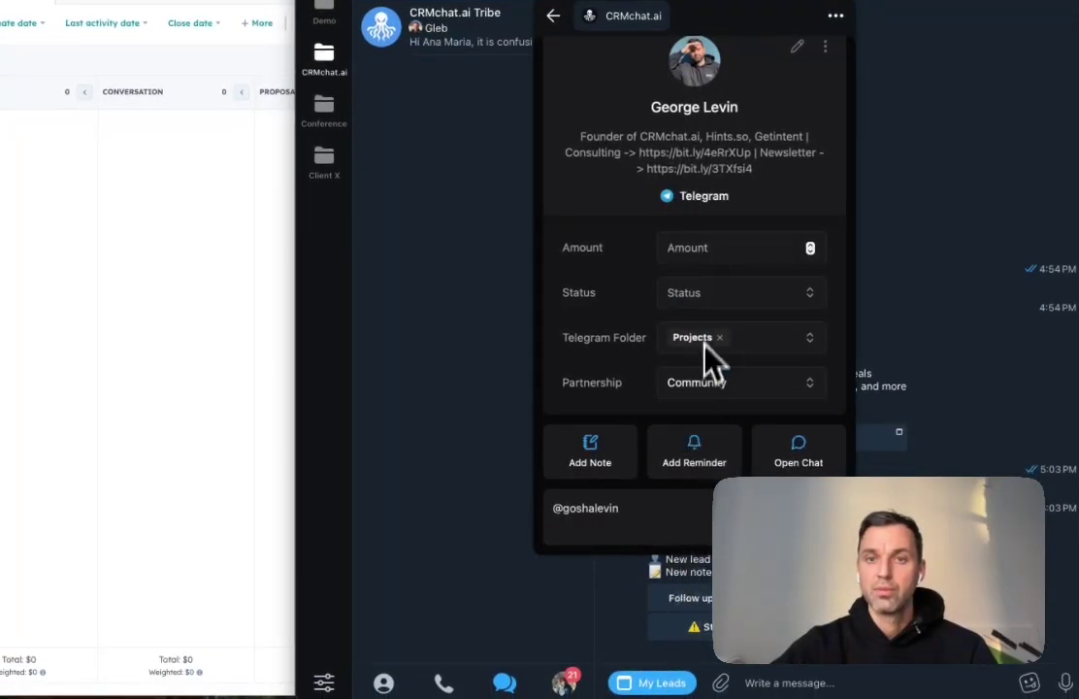
click(582, 120)
click(675, 289)
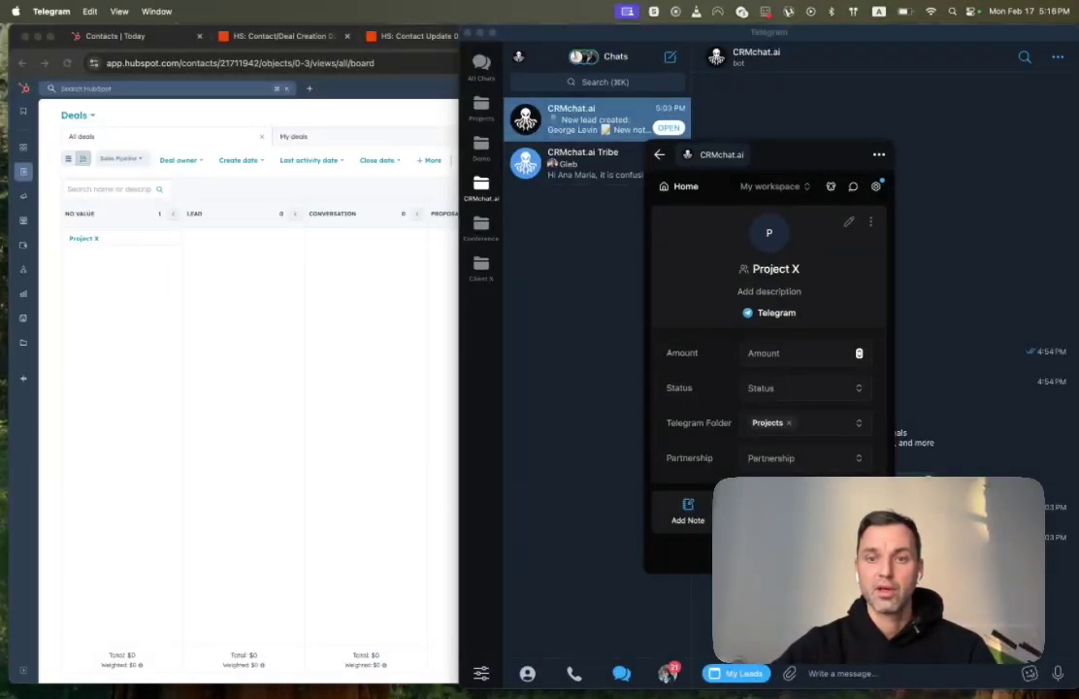
click(793, 387)
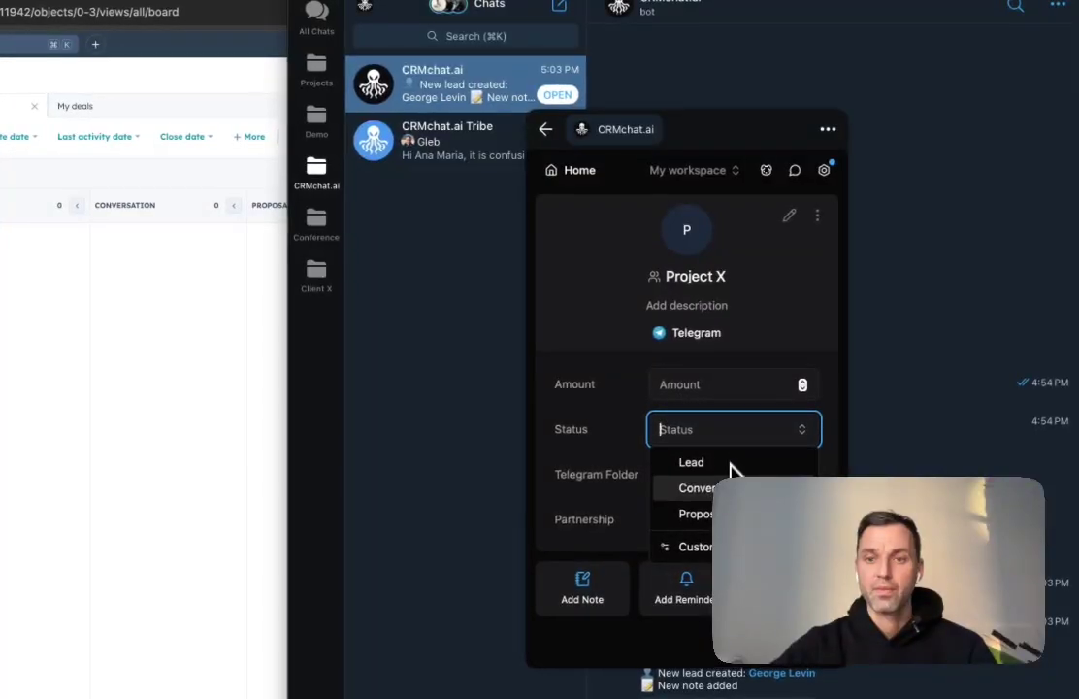
click(728, 431)
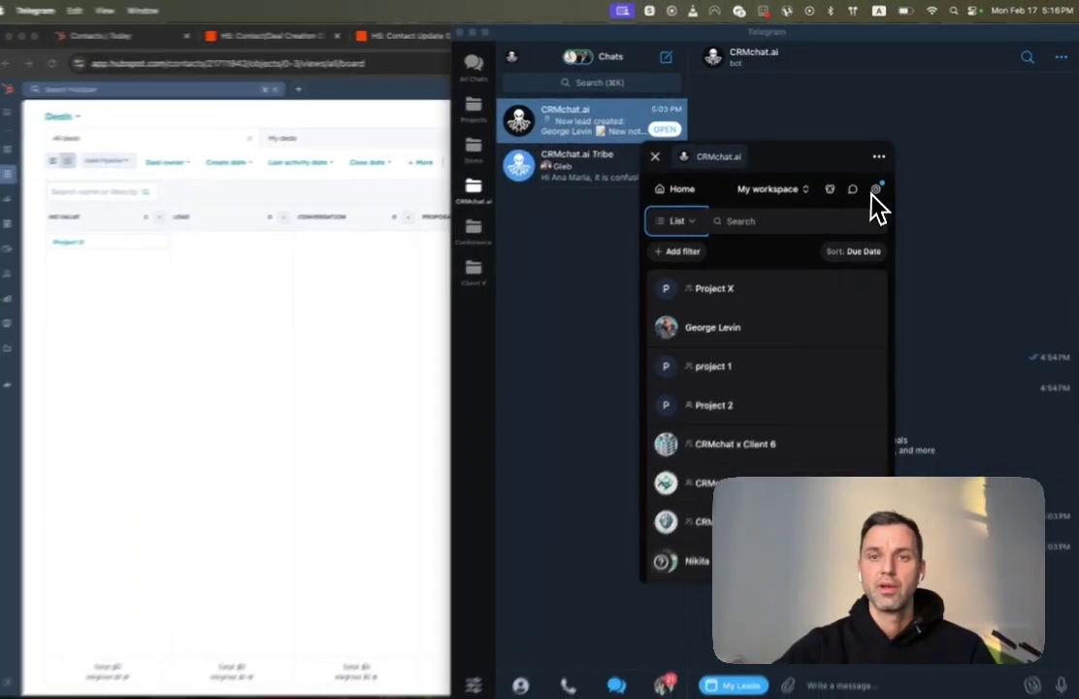
Show leads as a fullscreen Pipeline and drag Project X into Conversation
click(689, 218)
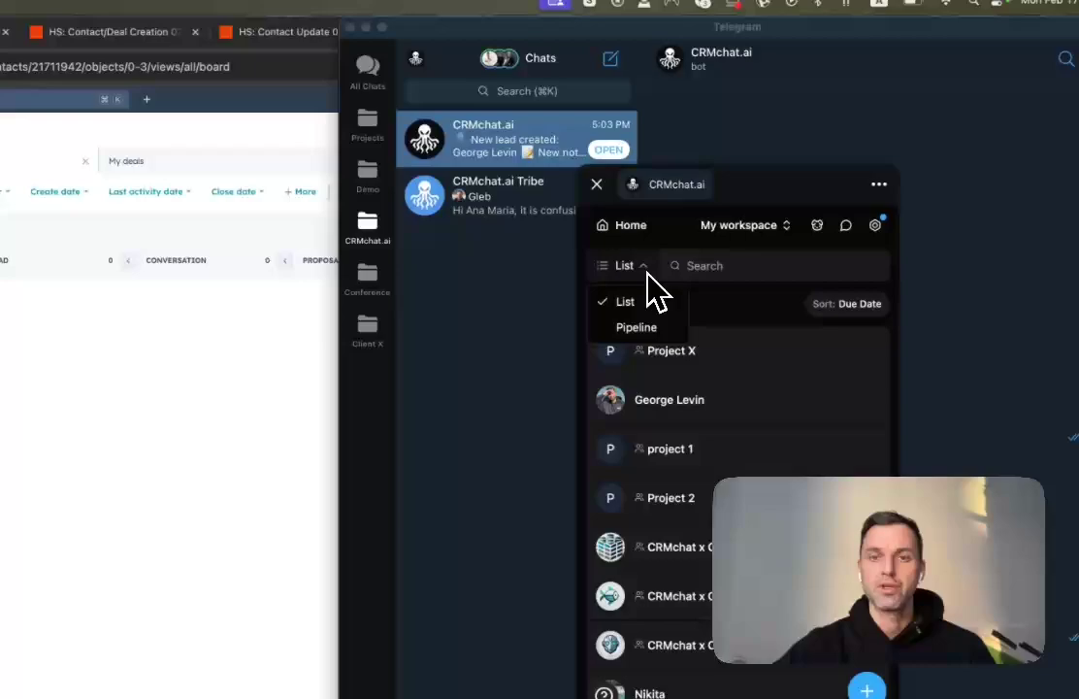
click(639, 328)
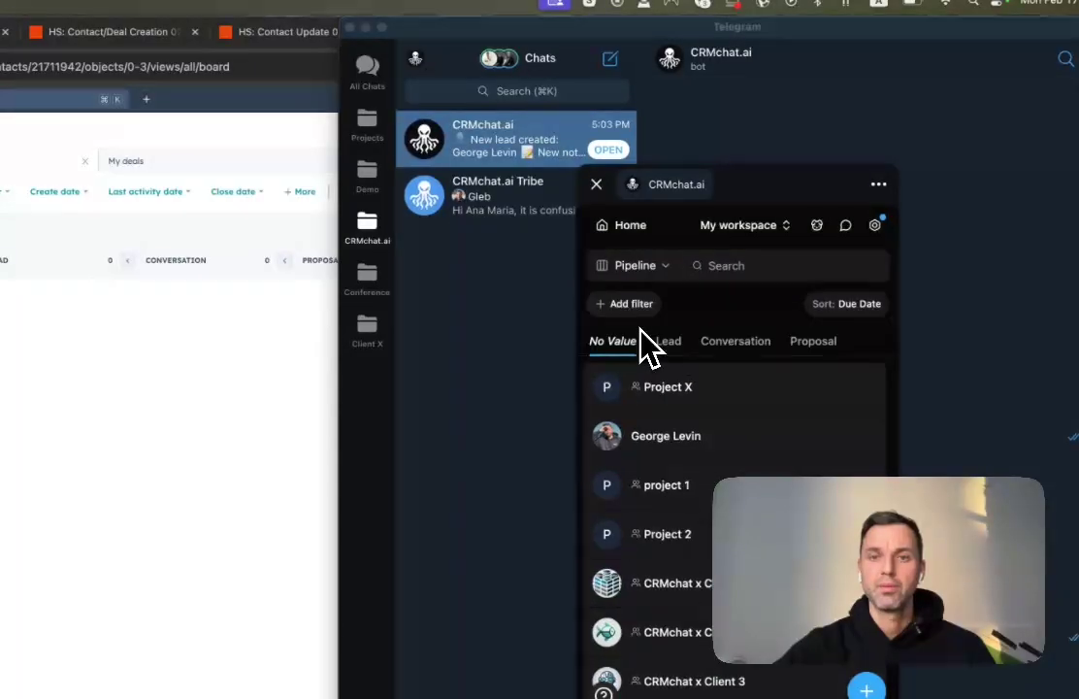
click(880, 184)
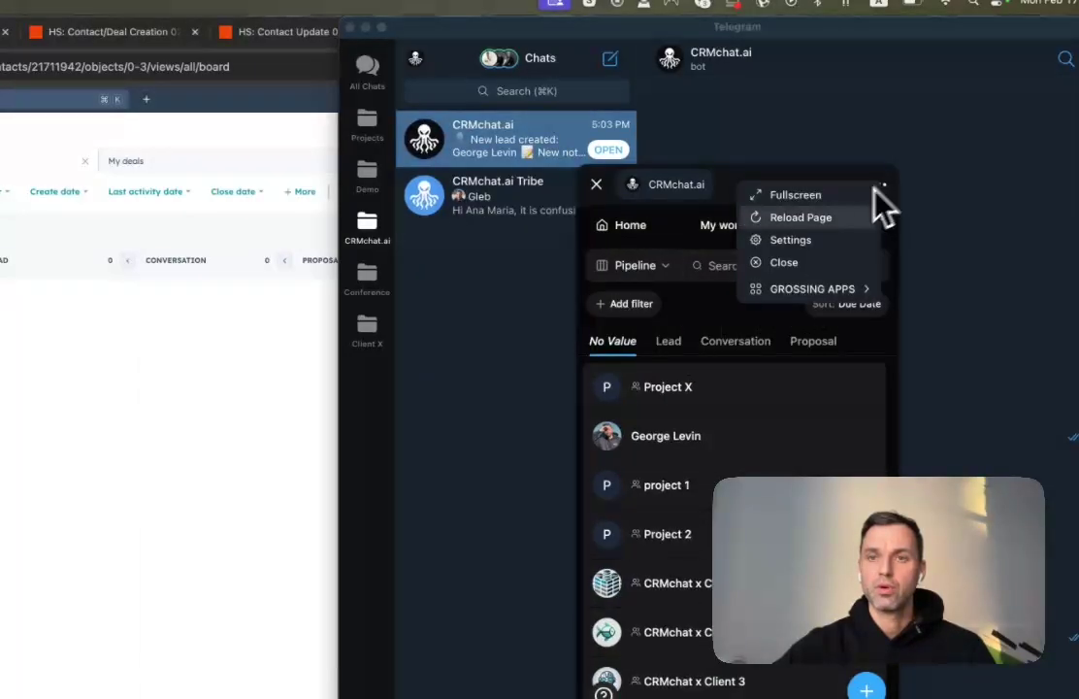
click(823, 197)
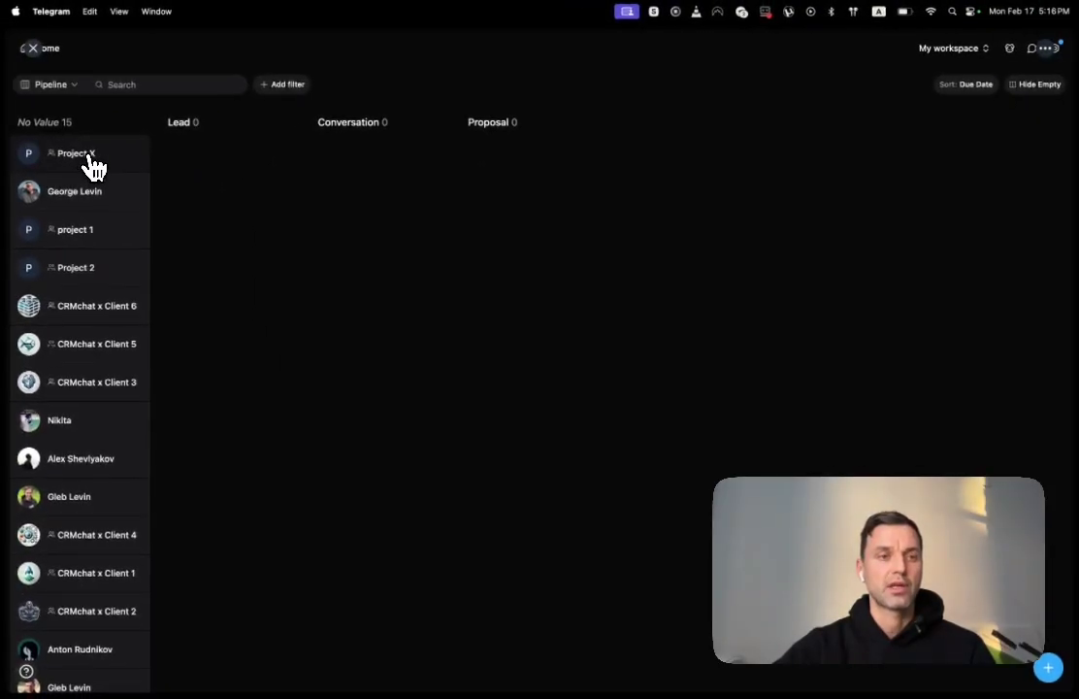
drag(85, 165, 366, 155)
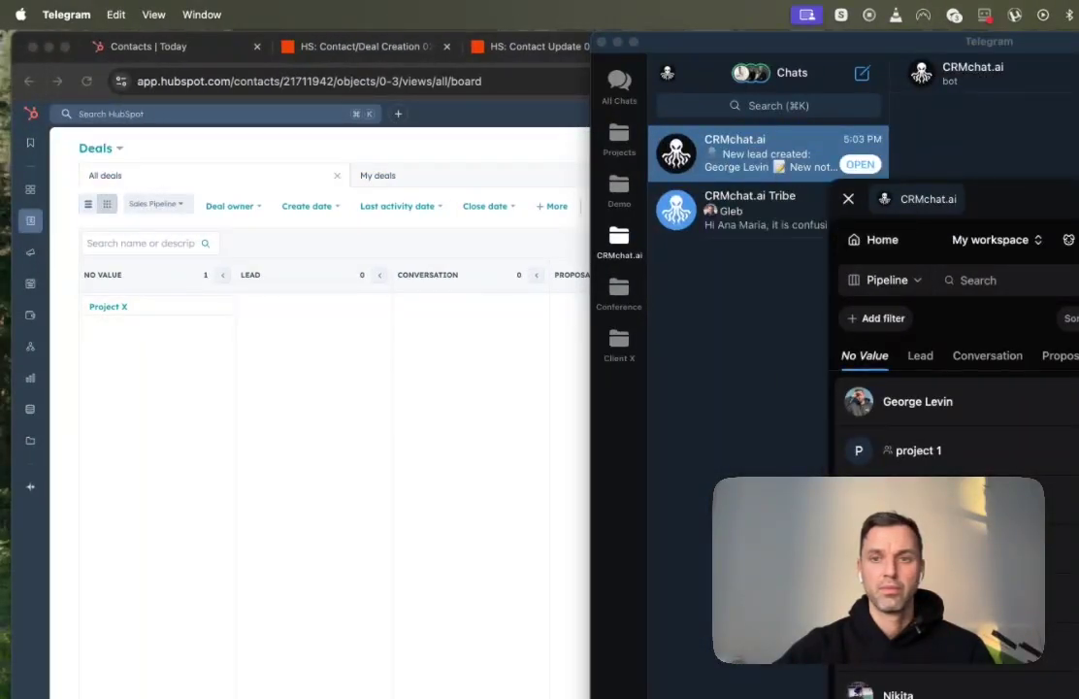
Reload HubSpot's Deals board to see Project X under Conversation, then return to the deal-update zap
click(447, 401)
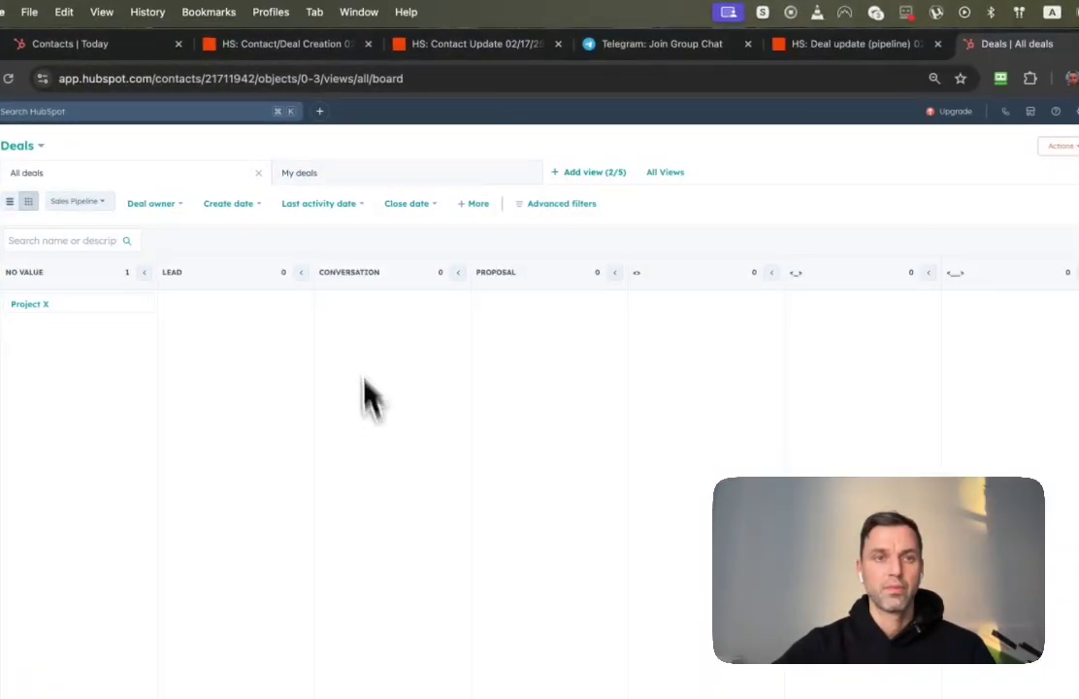
click(336, 77)
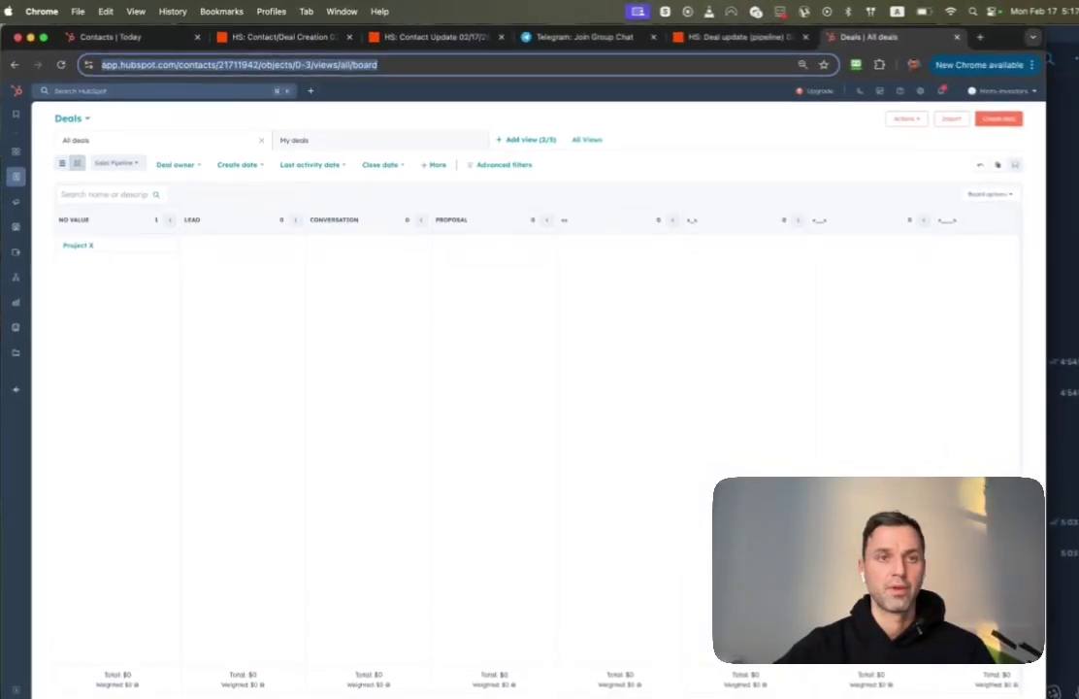
key(Return)
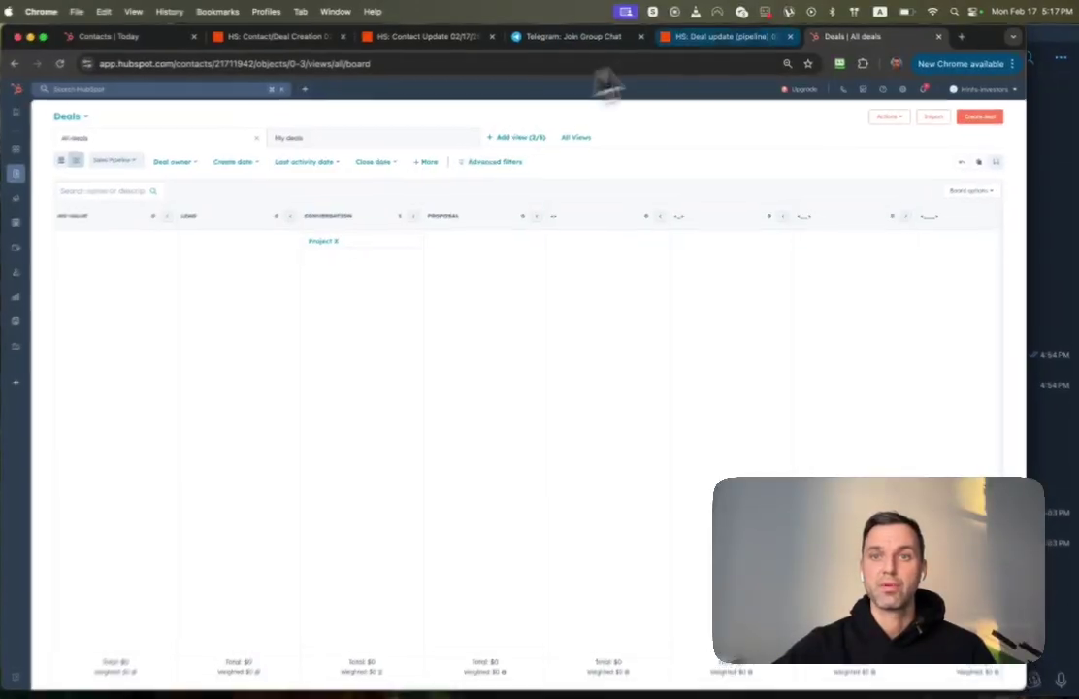
click(723, 36)
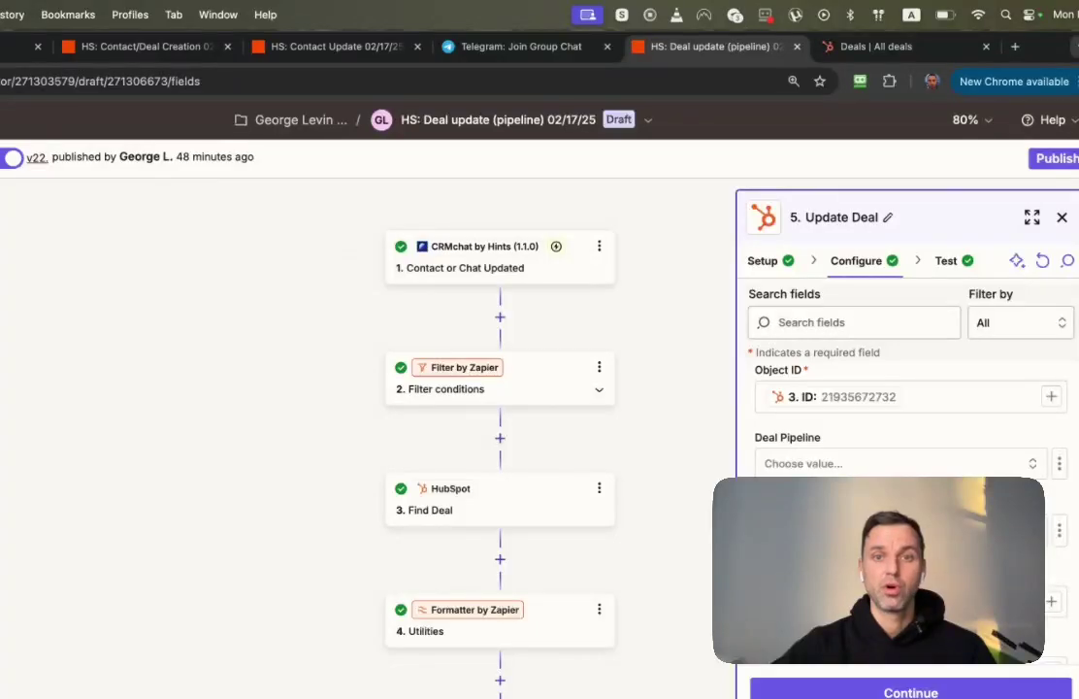
Review the zap's trigger setup and the Filter step's rules
click(567, 275)
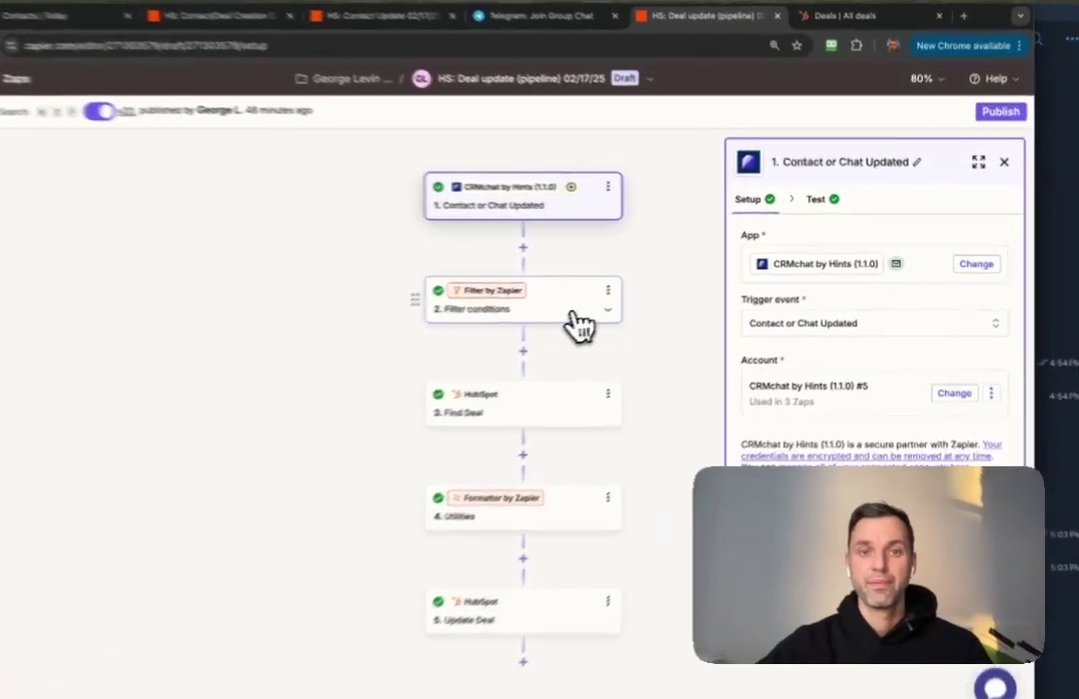
click(600, 305)
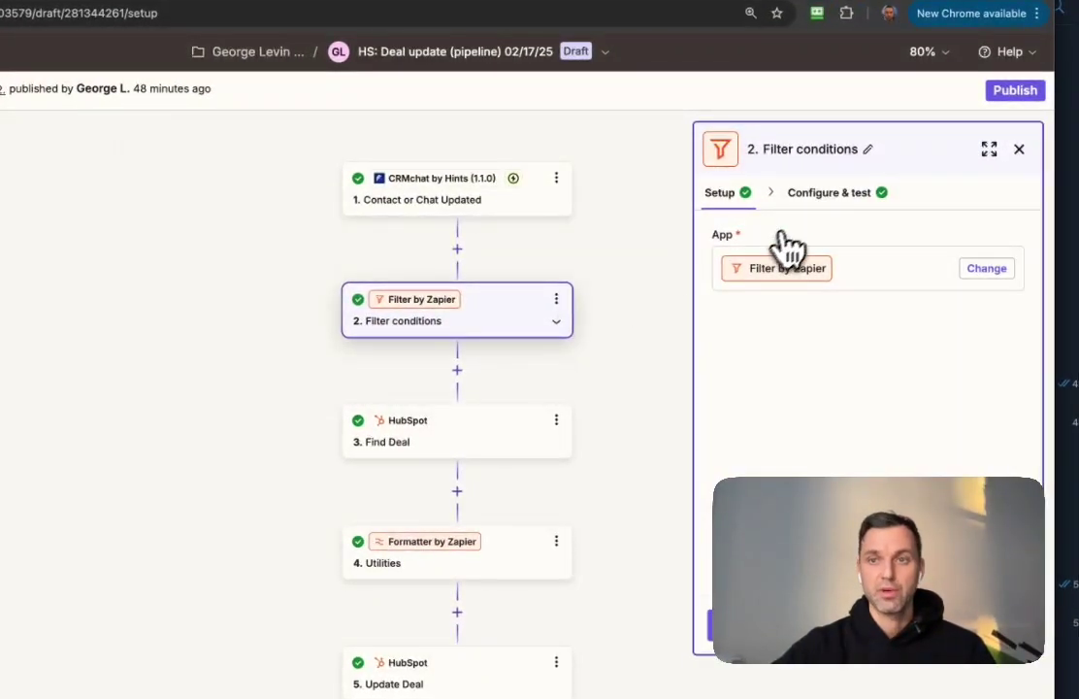
click(830, 198)
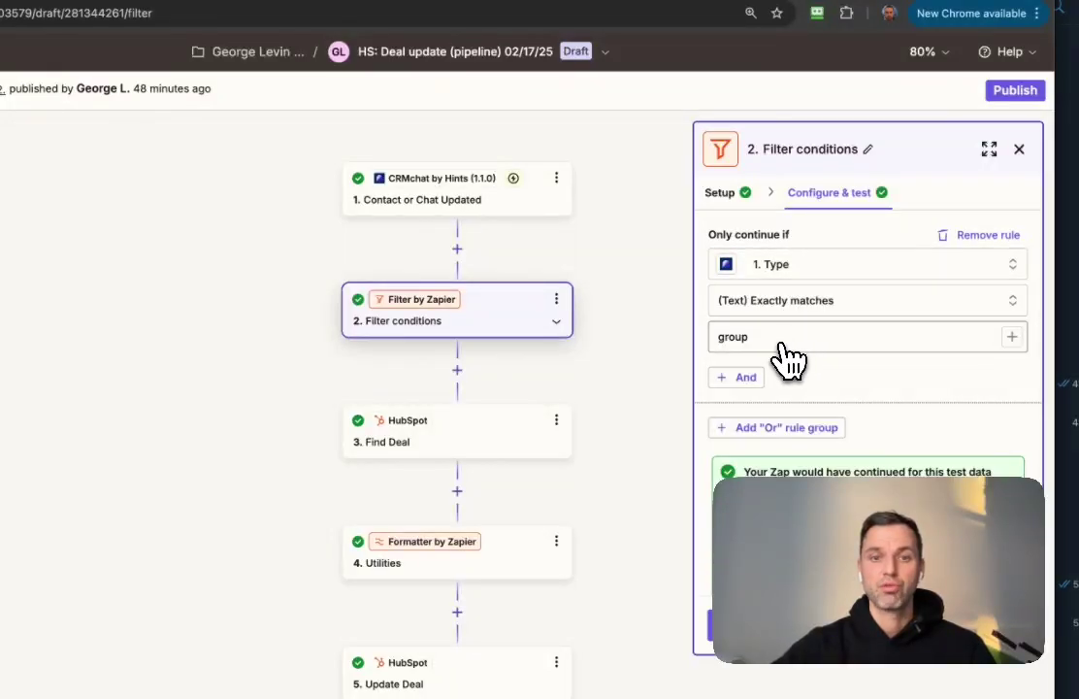
Inspect the Find Deal search fields and the Formatter's Lookup Table, then return to HubSpot Deals
click(521, 445)
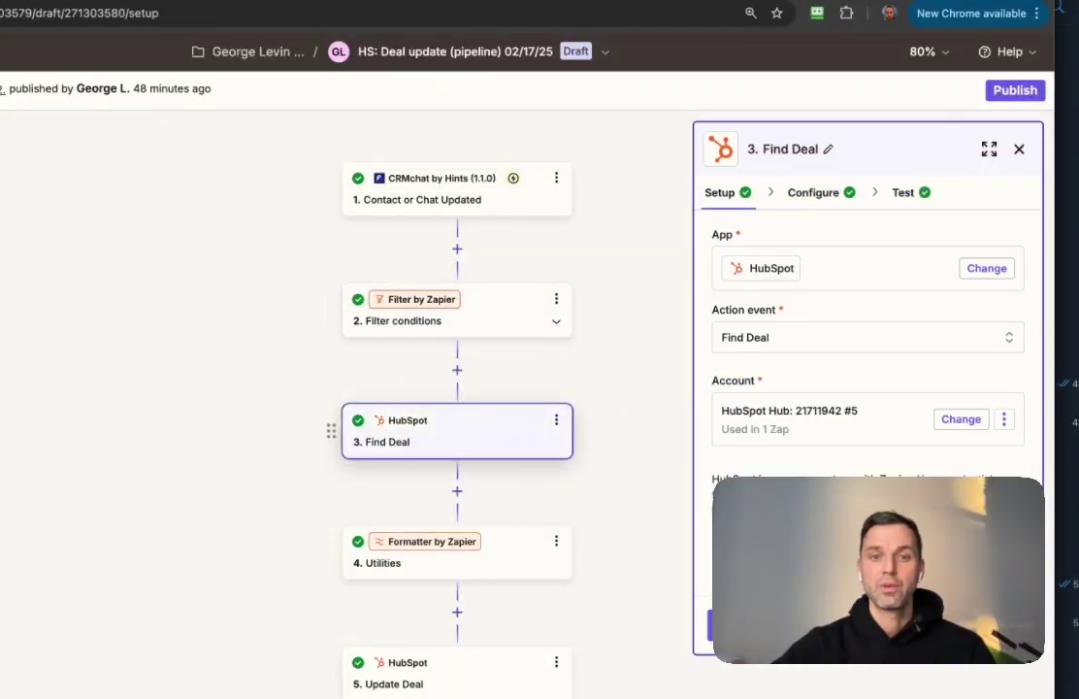
click(815, 193)
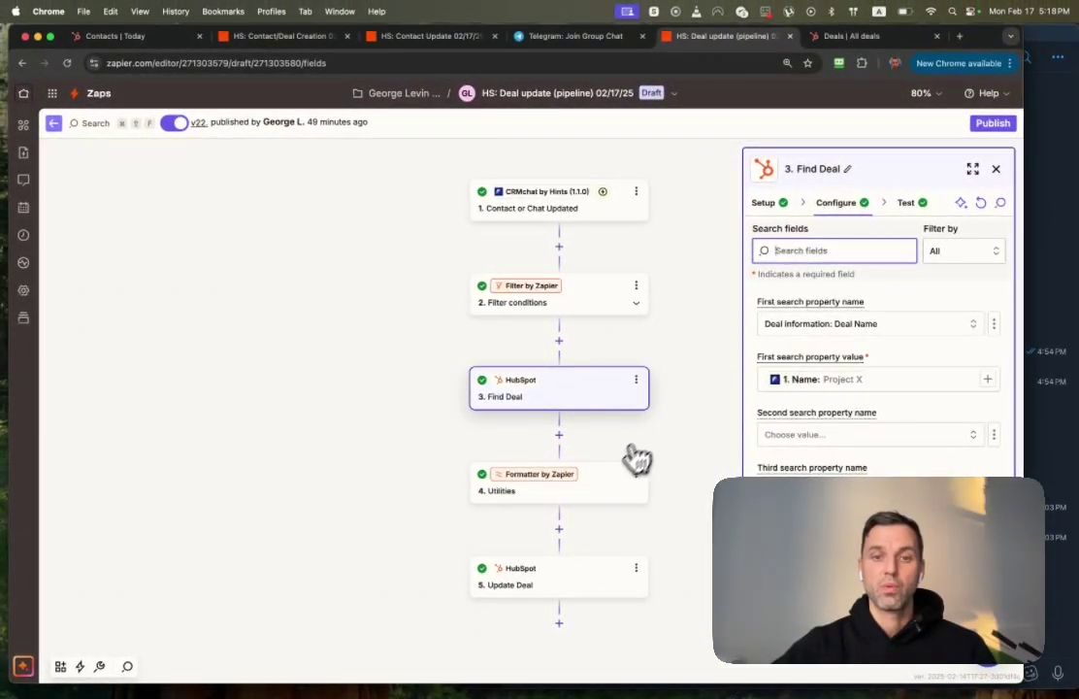
click(595, 493)
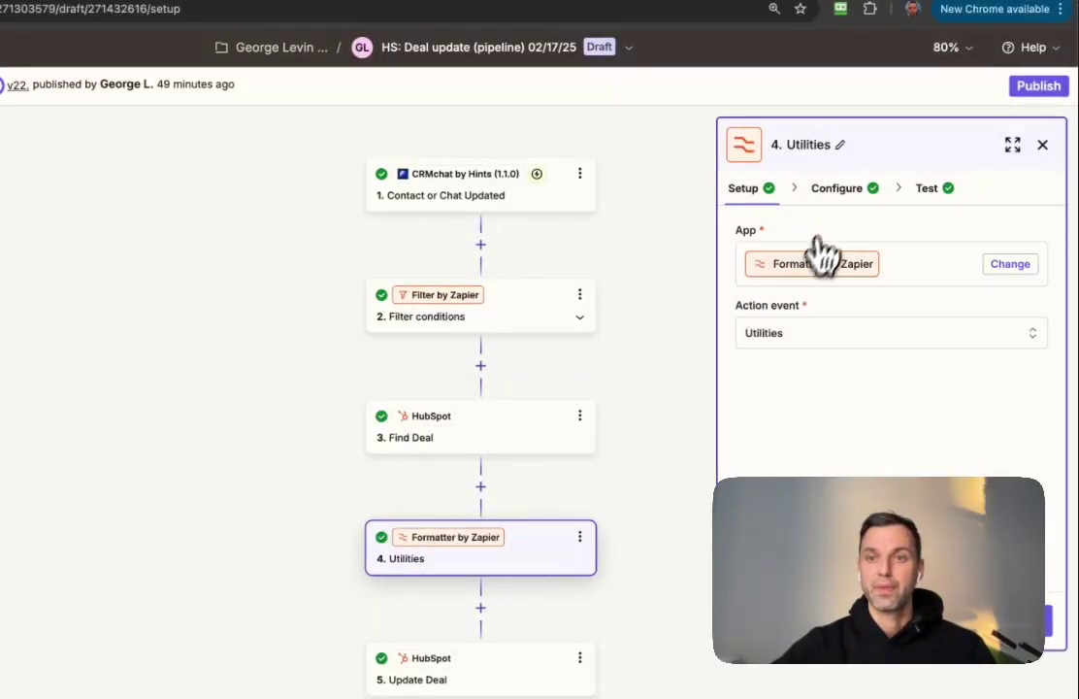
click(839, 192)
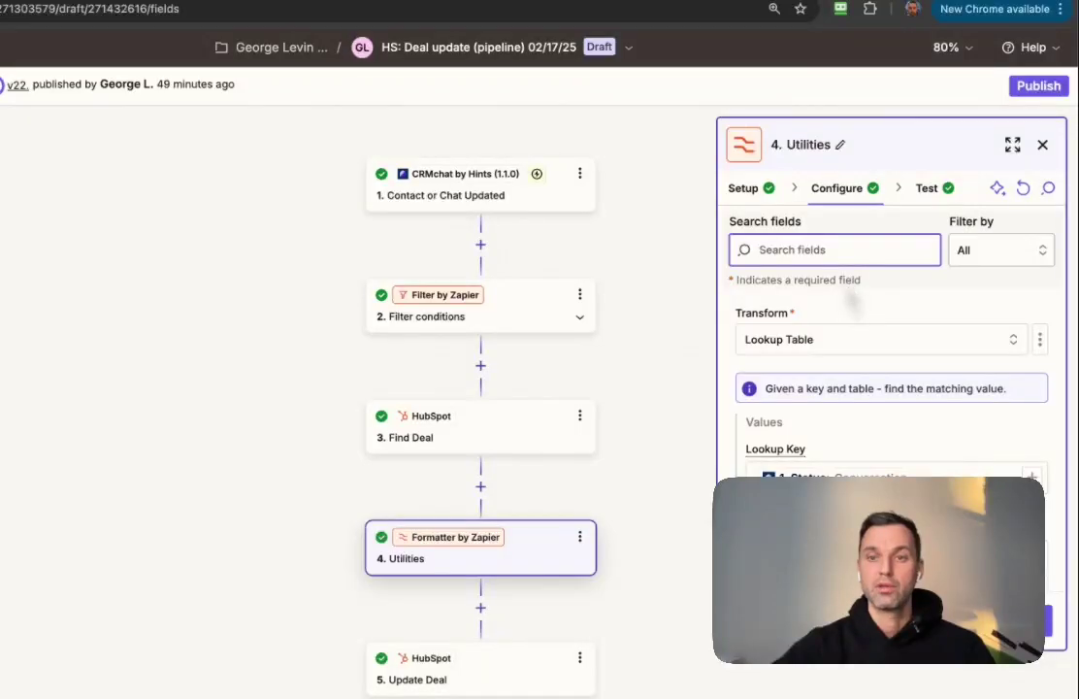
click(826, 68)
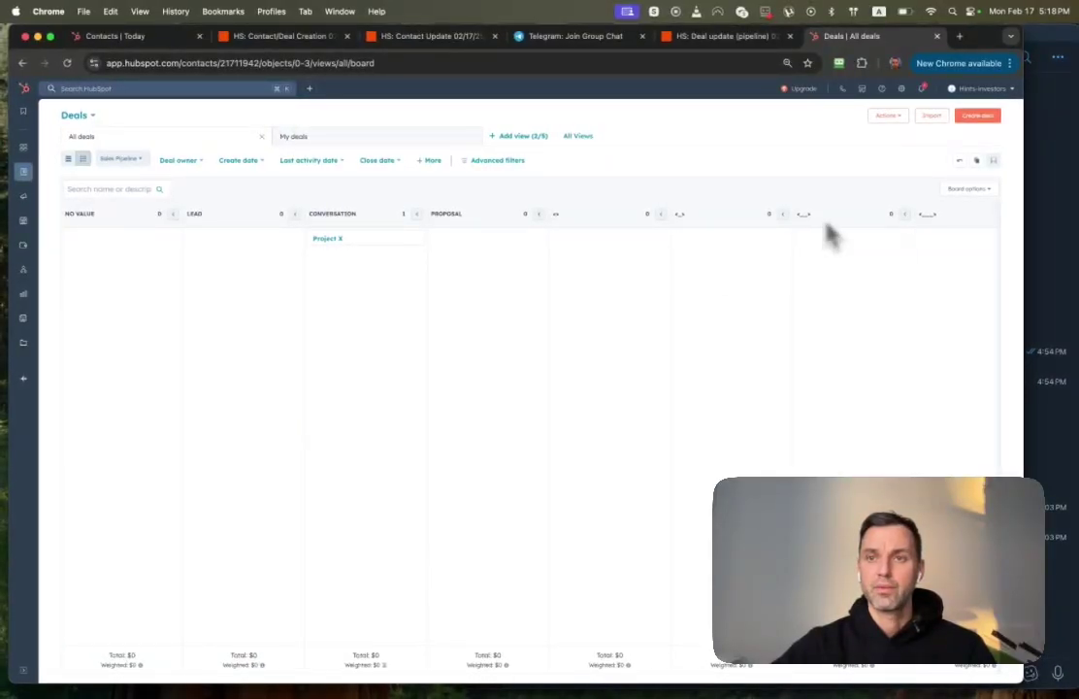
Reveal and copy the No Value stage's internal ID from the Sales Pipeline stage settings
click(969, 188)
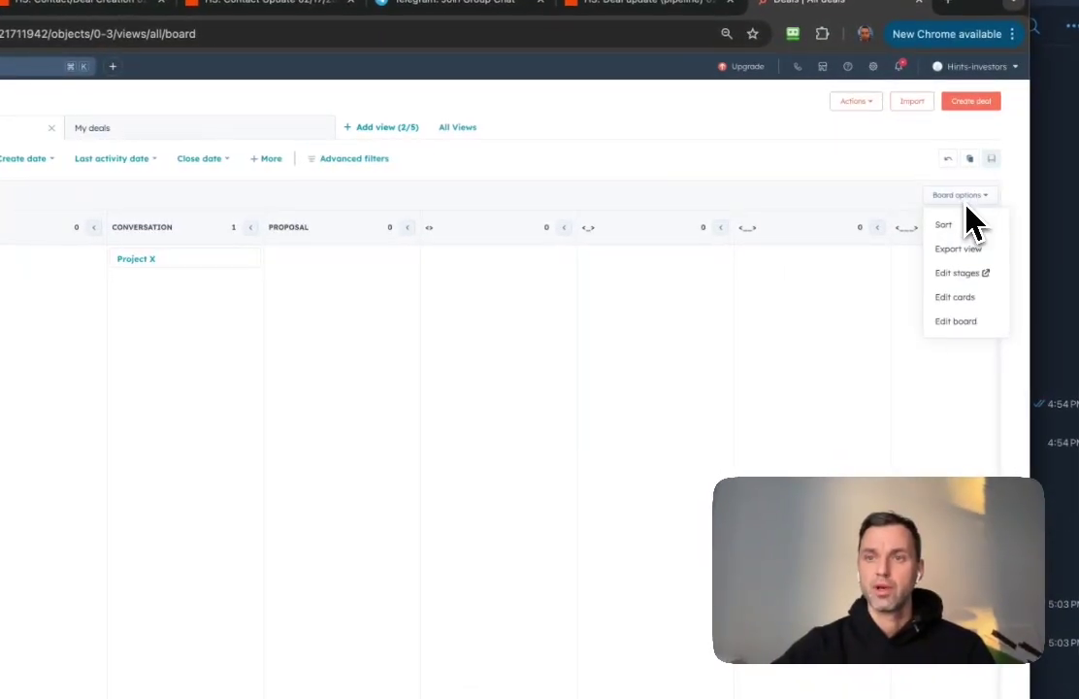
click(963, 275)
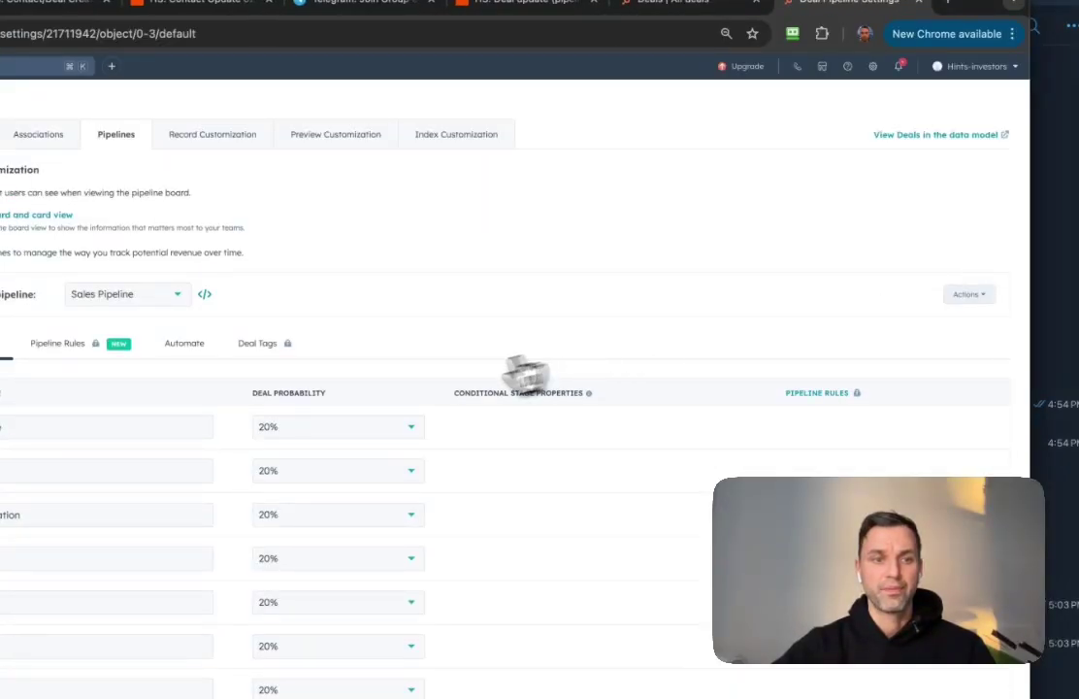
scroll(525, 371, down, 2)
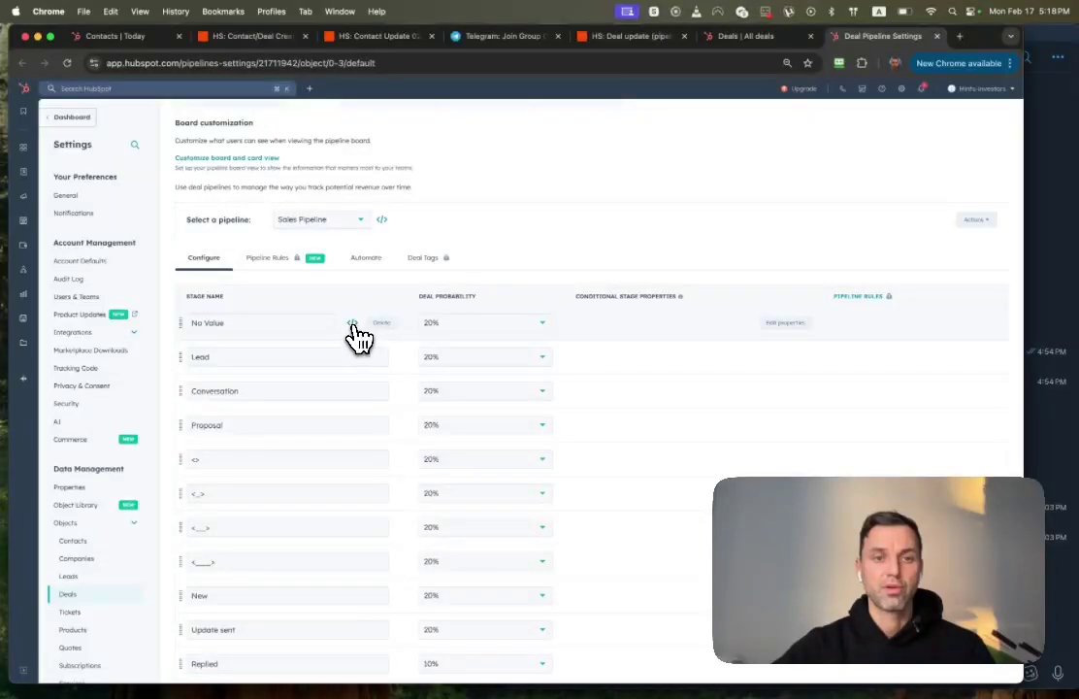
click(352, 324)
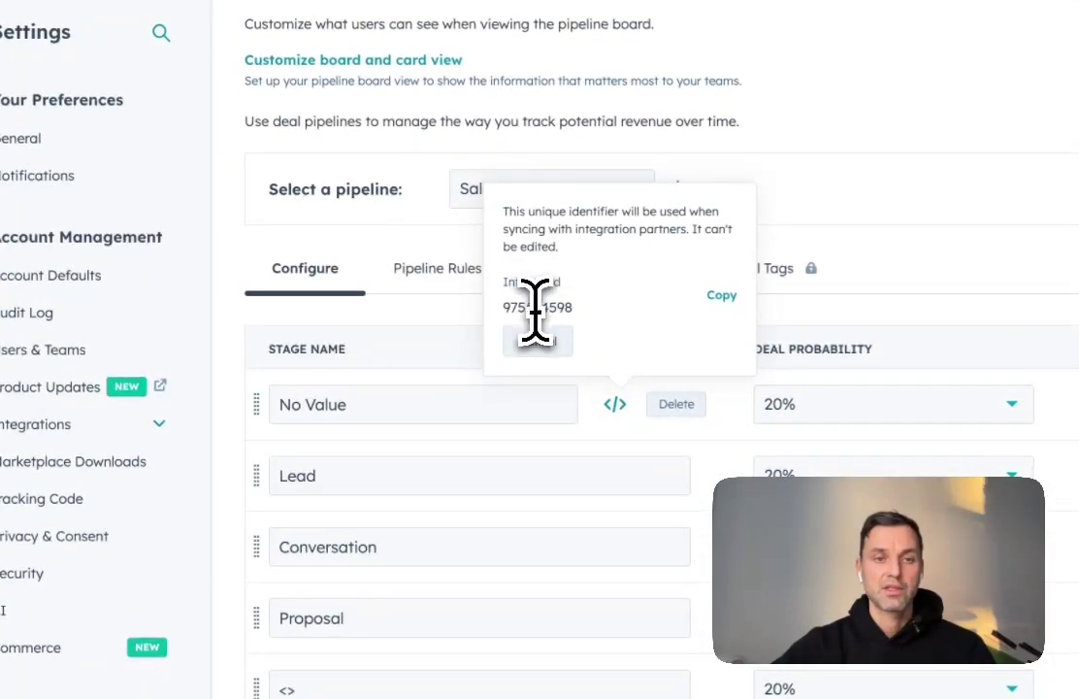
double_click(590, 309)
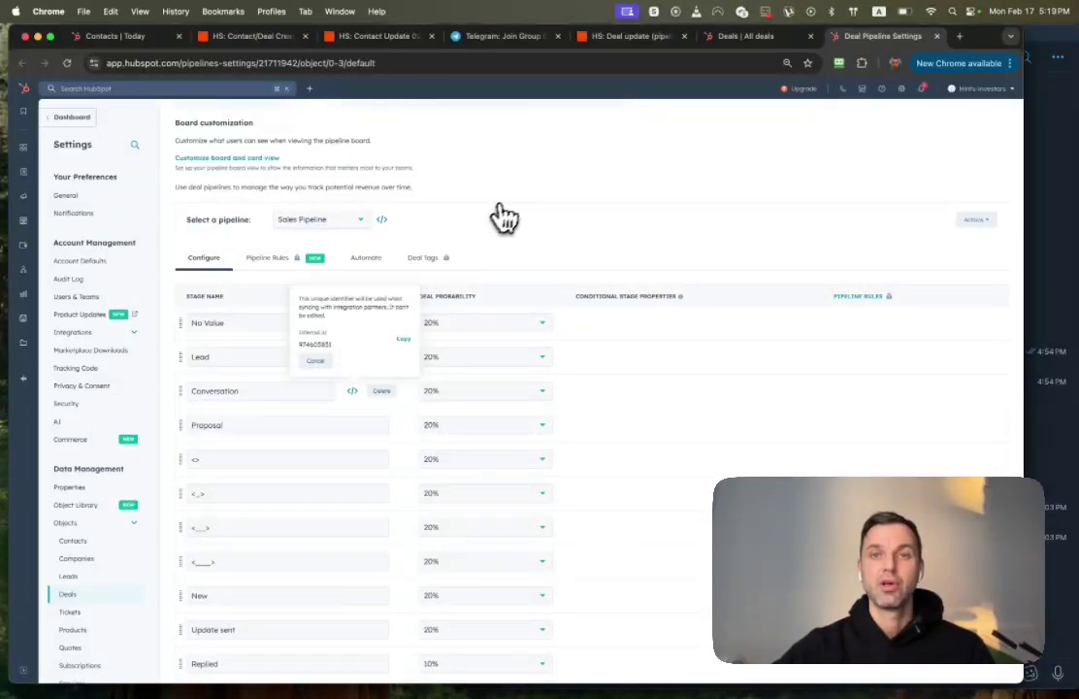
click(626, 38)
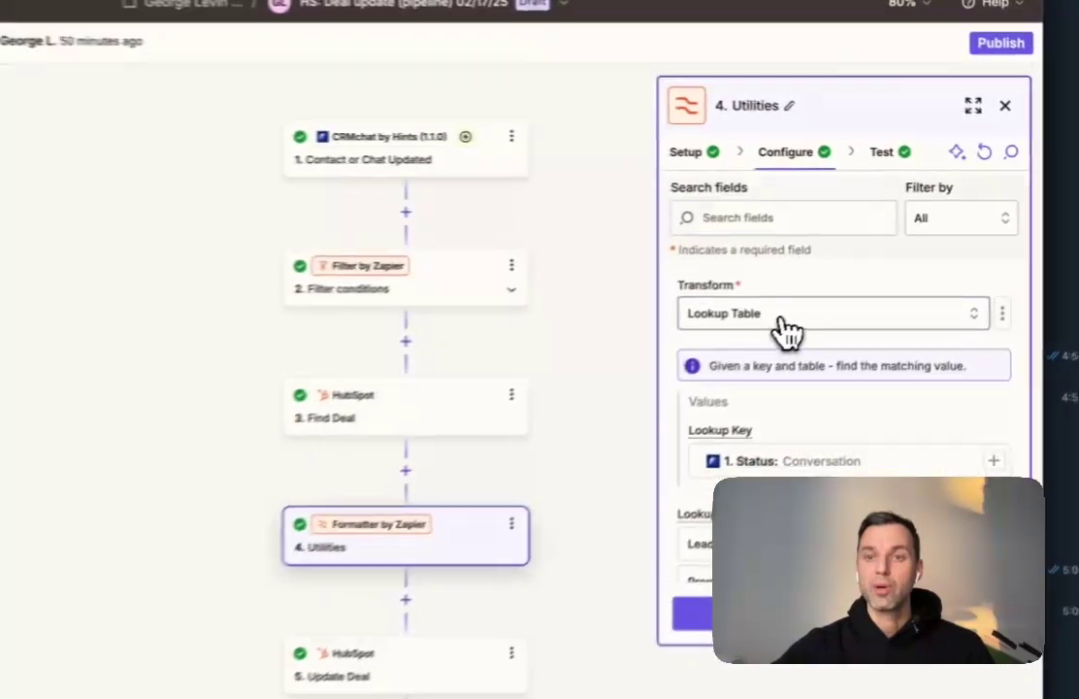
click(782, 320)
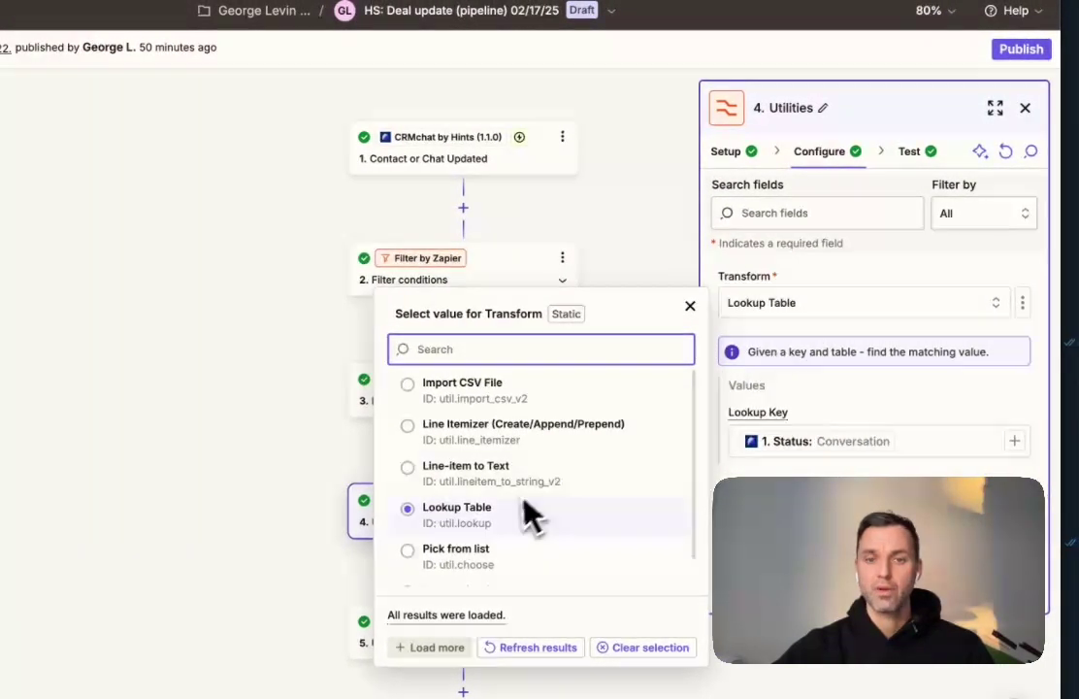
click(831, 271)
scroll(816, 369, down, 2)
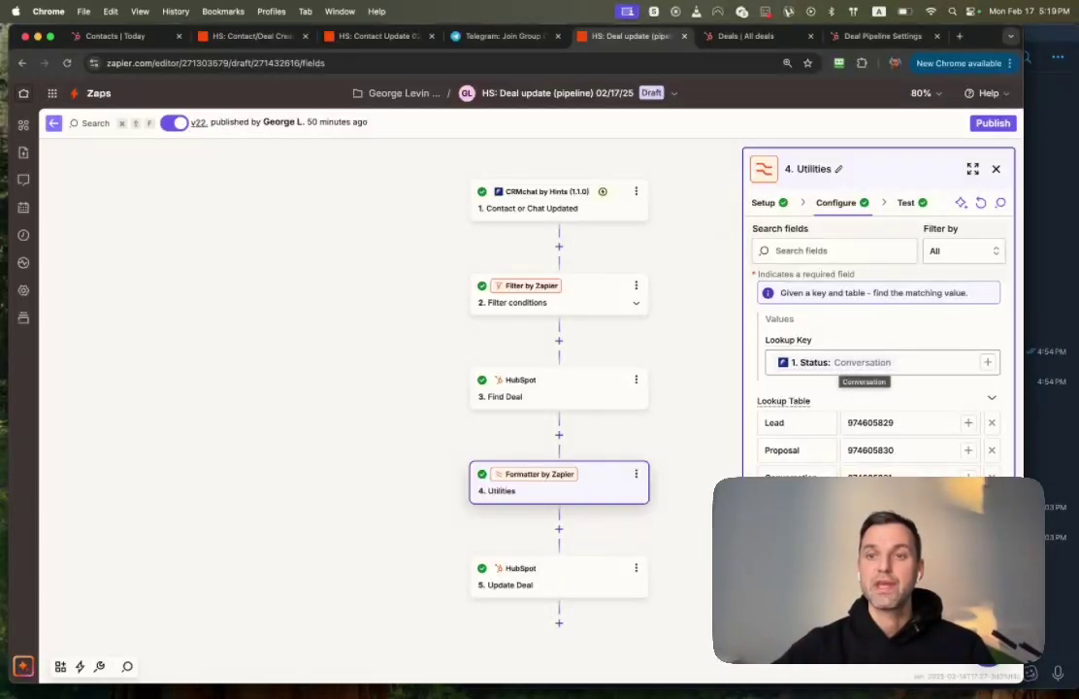
scroll(854, 374, down, 2)
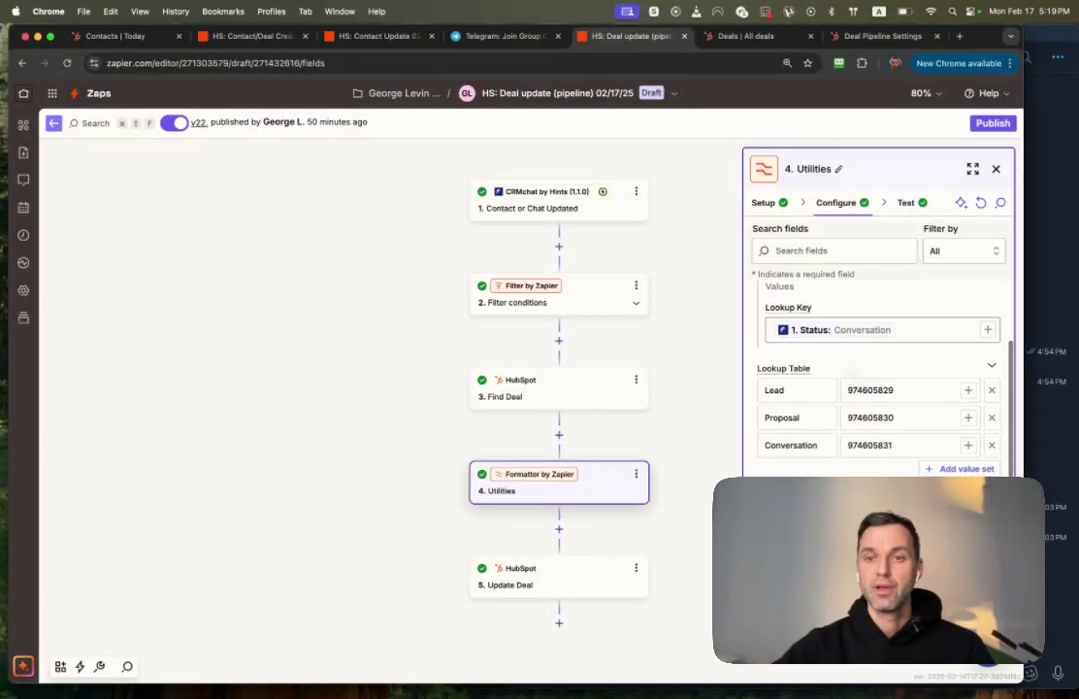
click(814, 357)
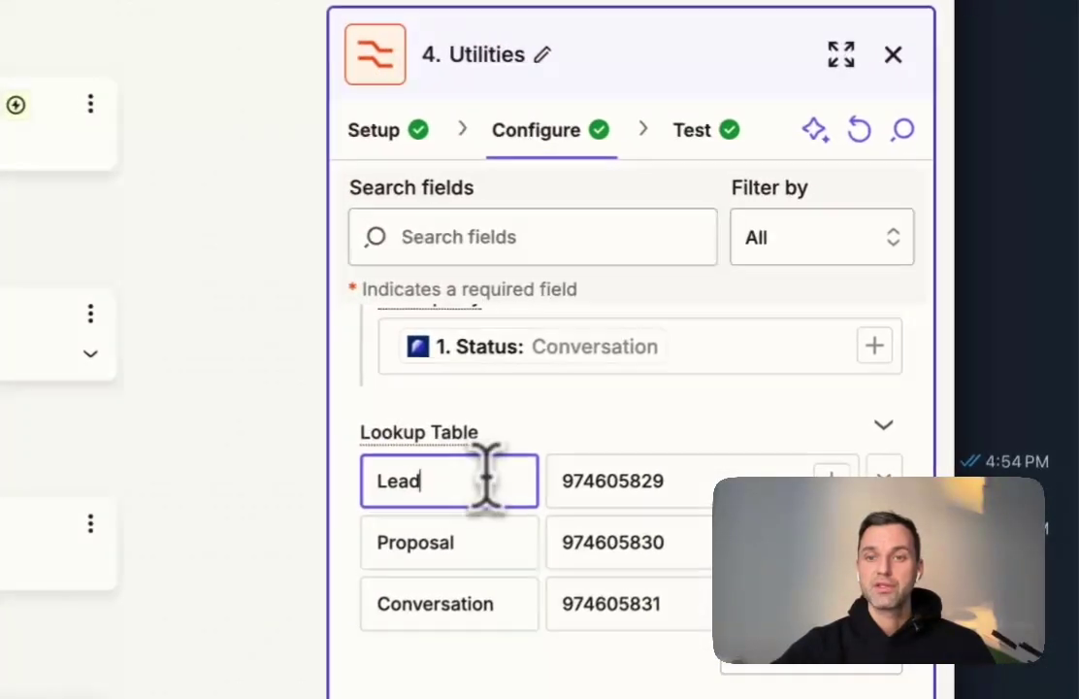
click(485, 532)
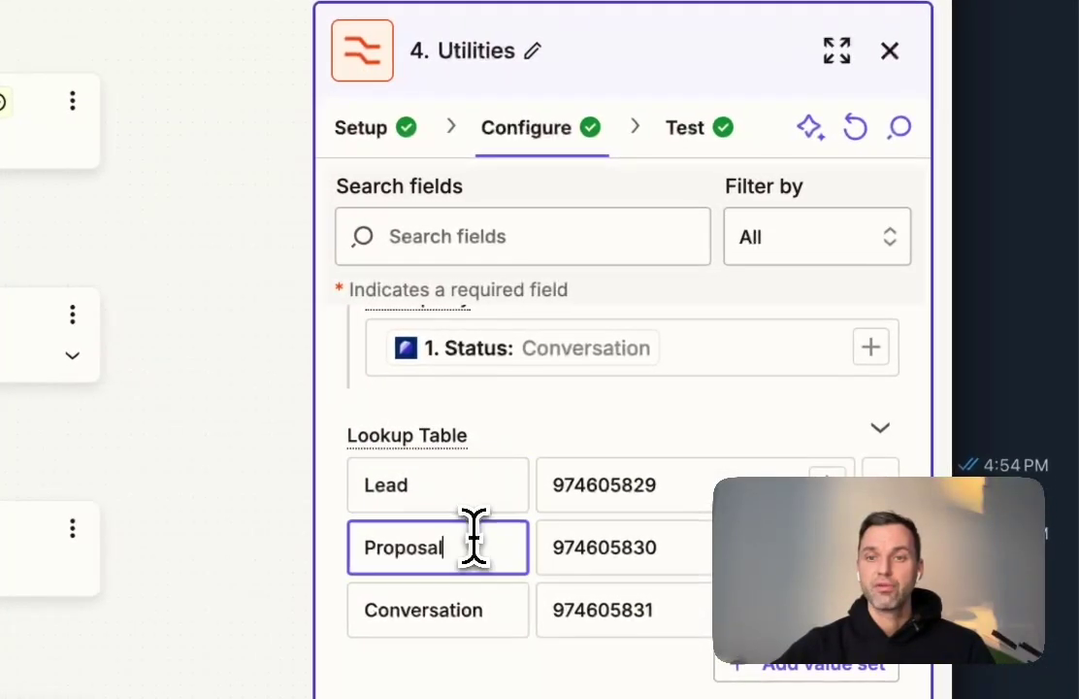
click(481, 599)
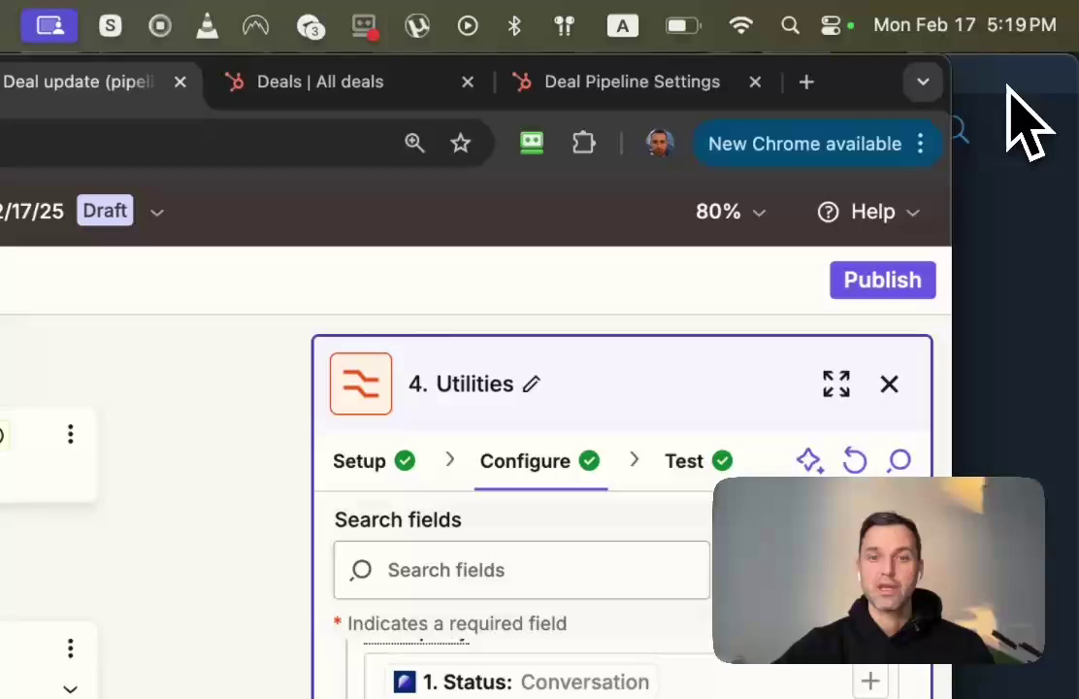
Open CRMchat's Status custom property to view its Lead, Conversation and Proposal options
key(super+Tab)
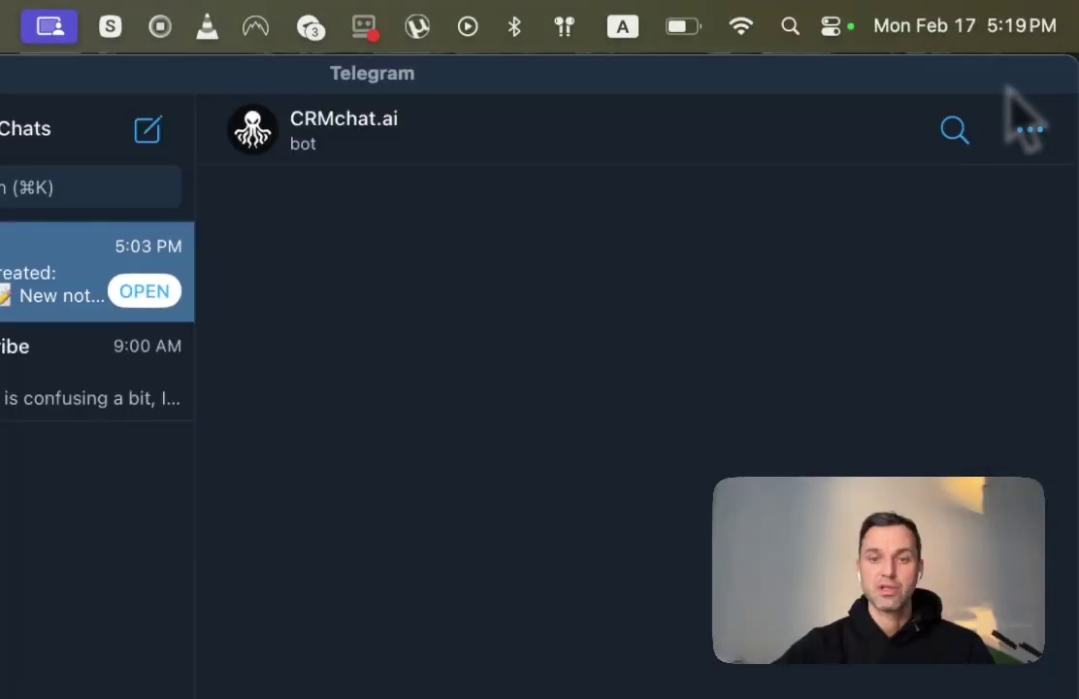
click(447, 670)
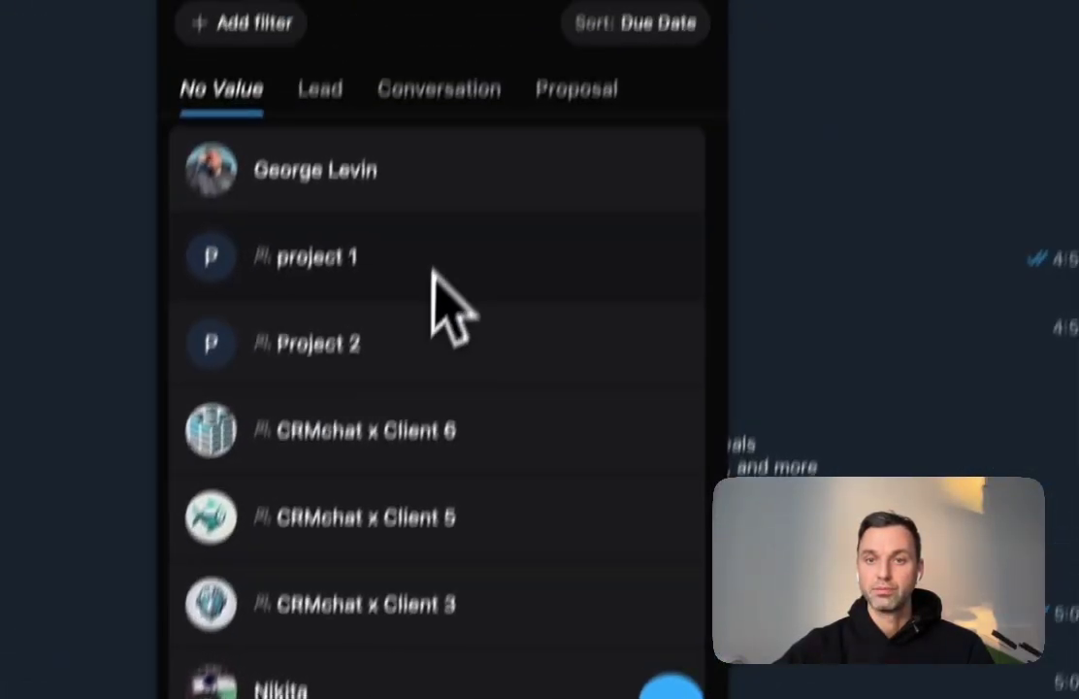
click(627, 140)
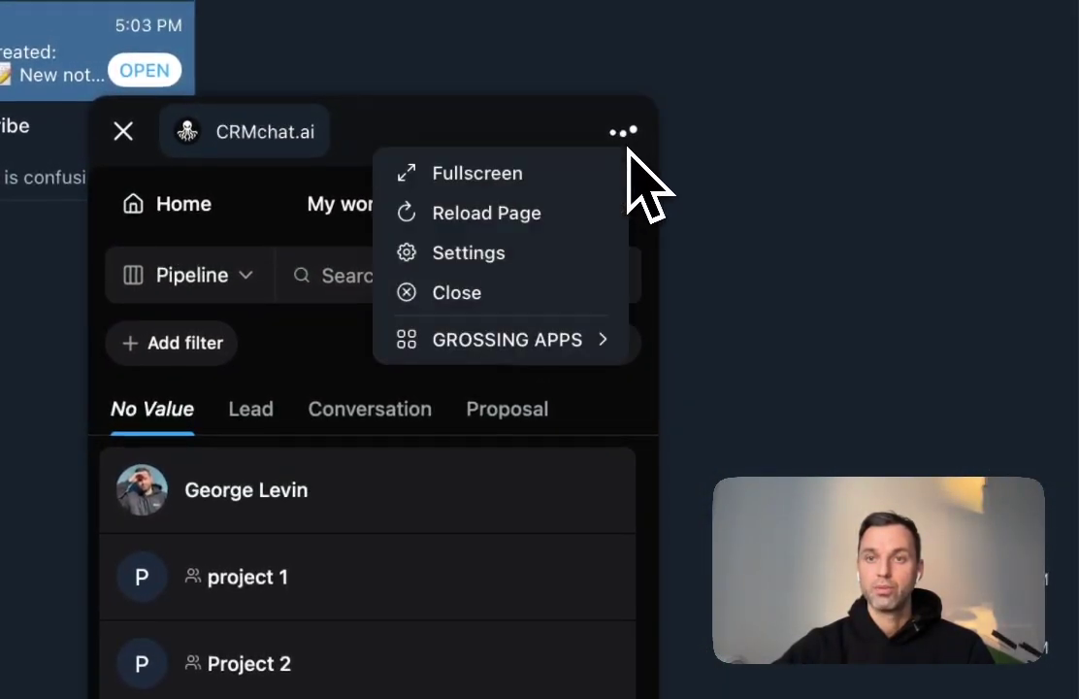
click(521, 264)
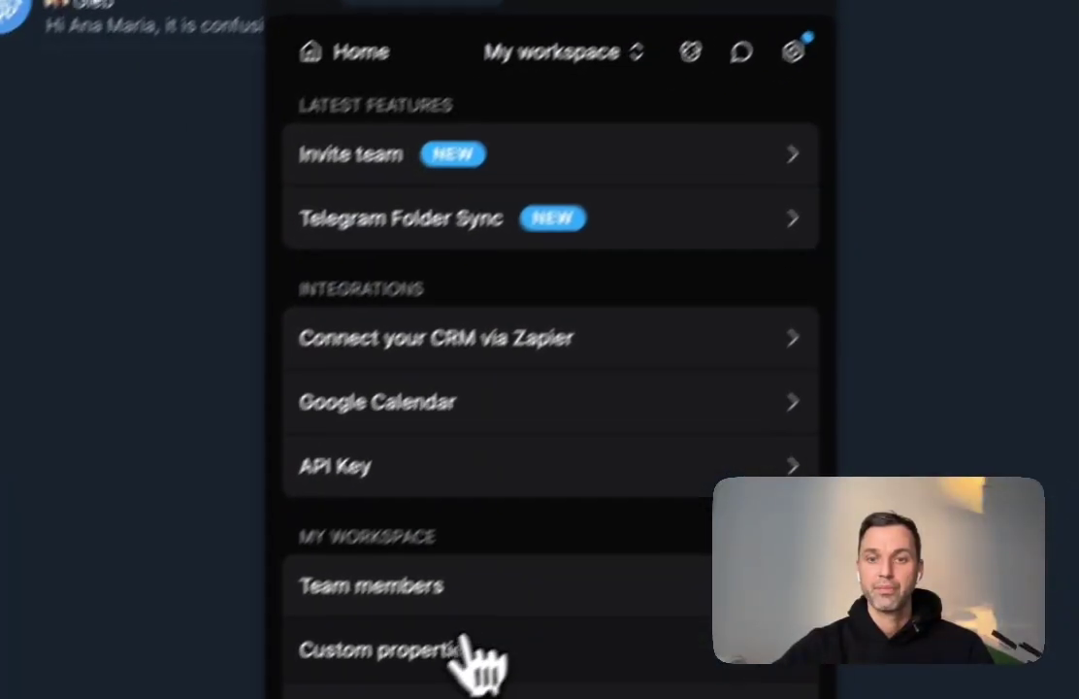
click(476, 645)
click(448, 108)
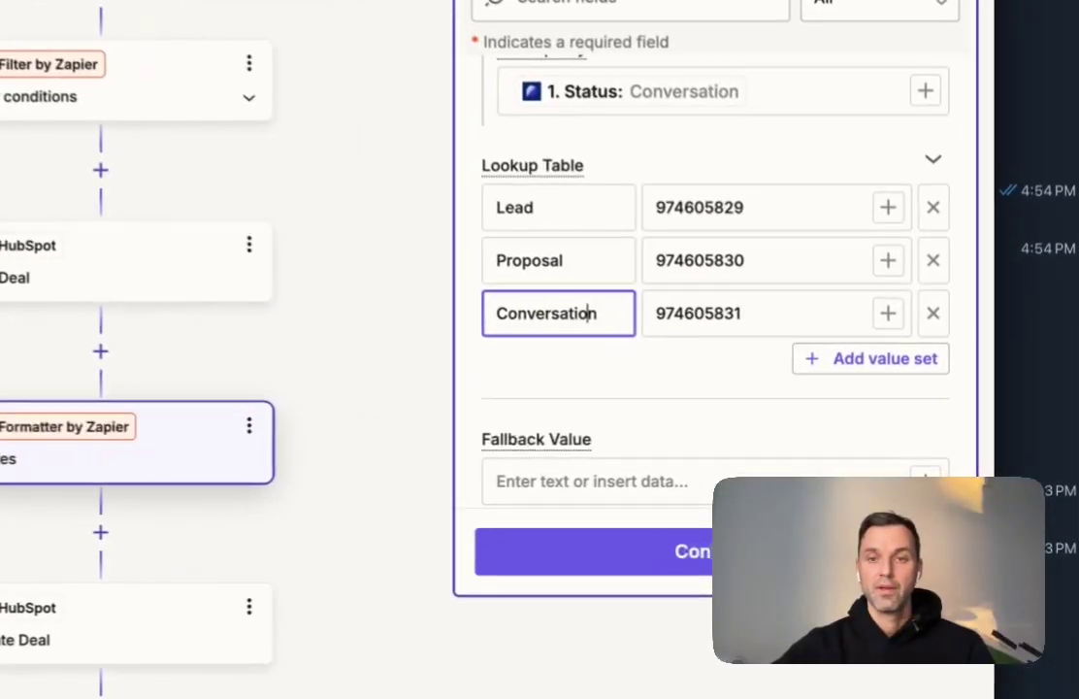
click(720, 213)
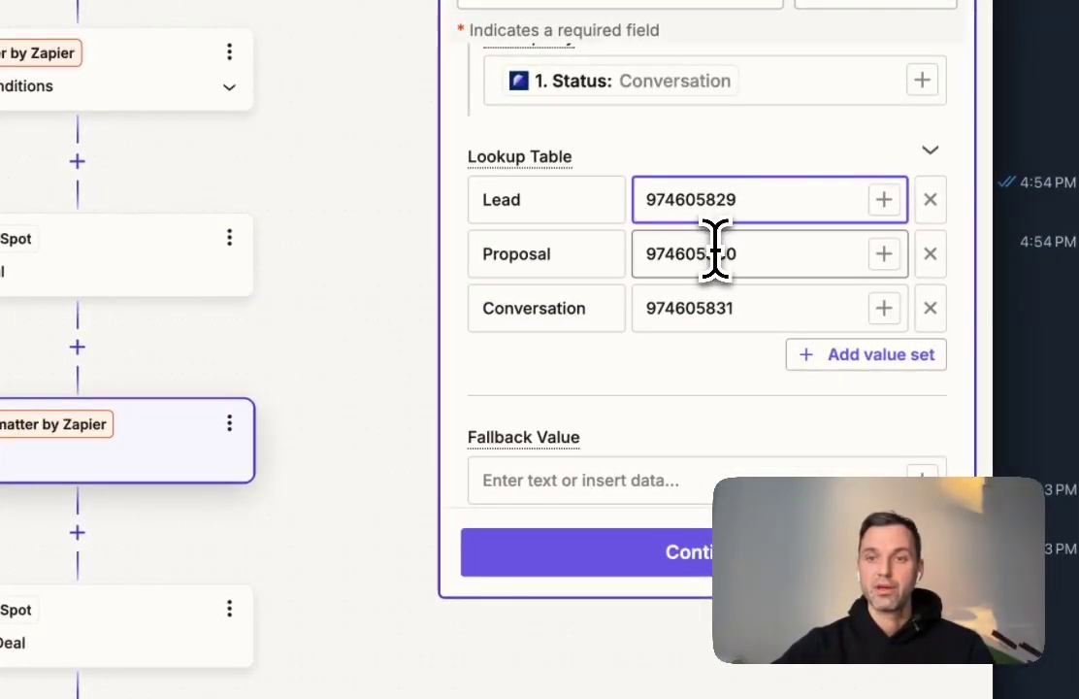
click(714, 252)
click(713, 291)
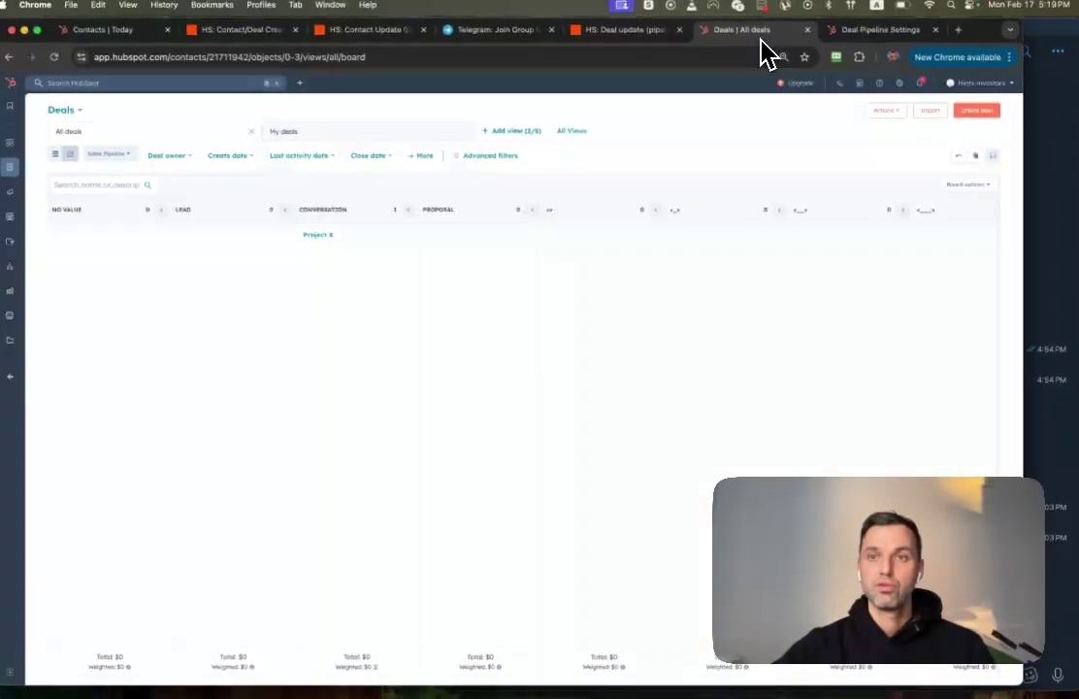
click(863, 37)
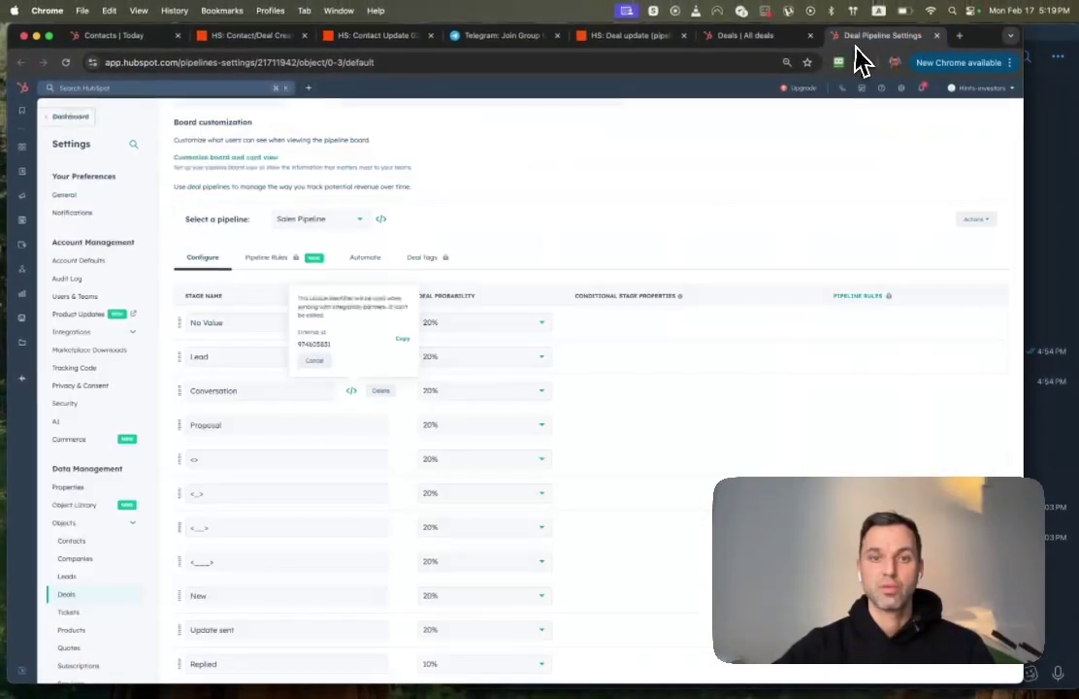
click(504, 233)
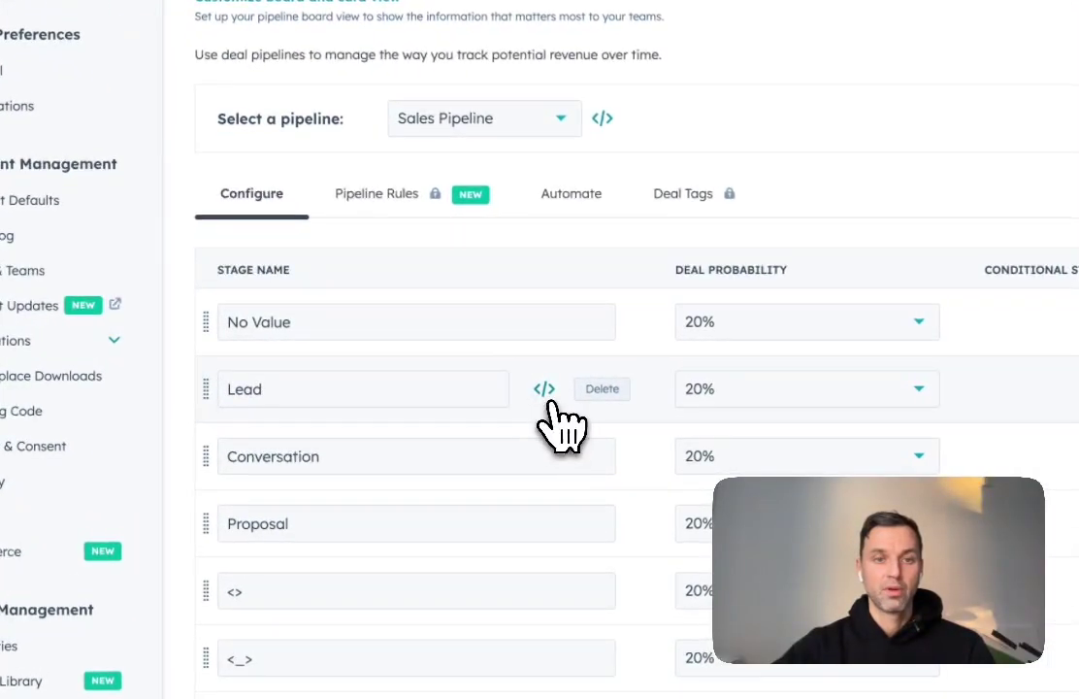
click(549, 396)
double_click(470, 298)
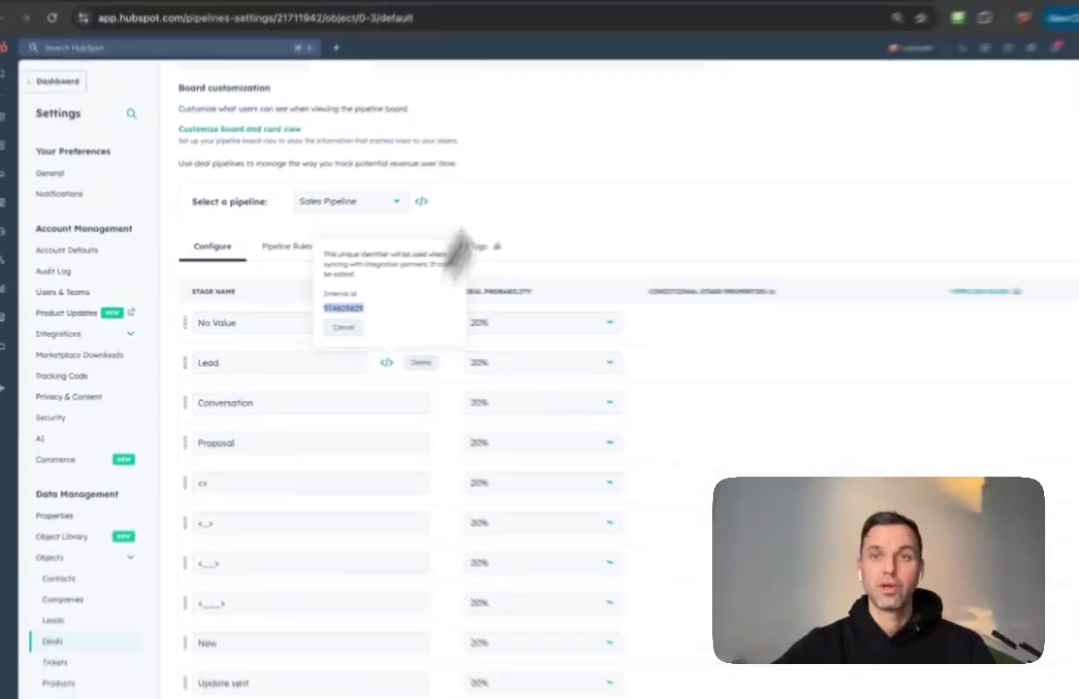
click(689, 41)
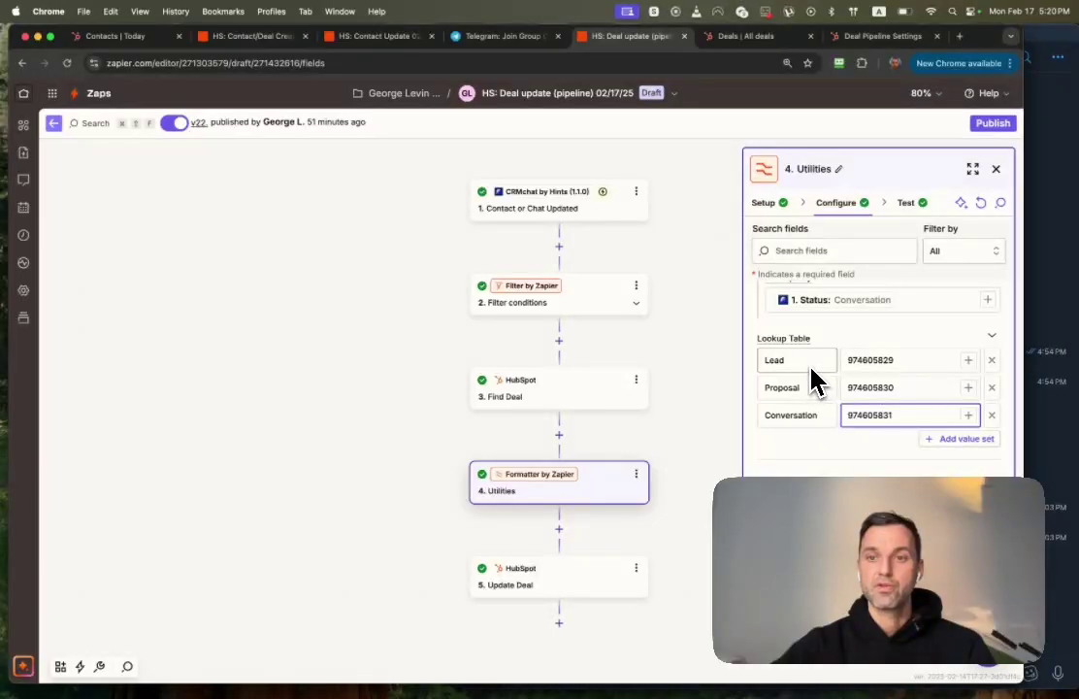
Open step 5, the HubSpot Update Deal action
scroll(856, 393, down, 1)
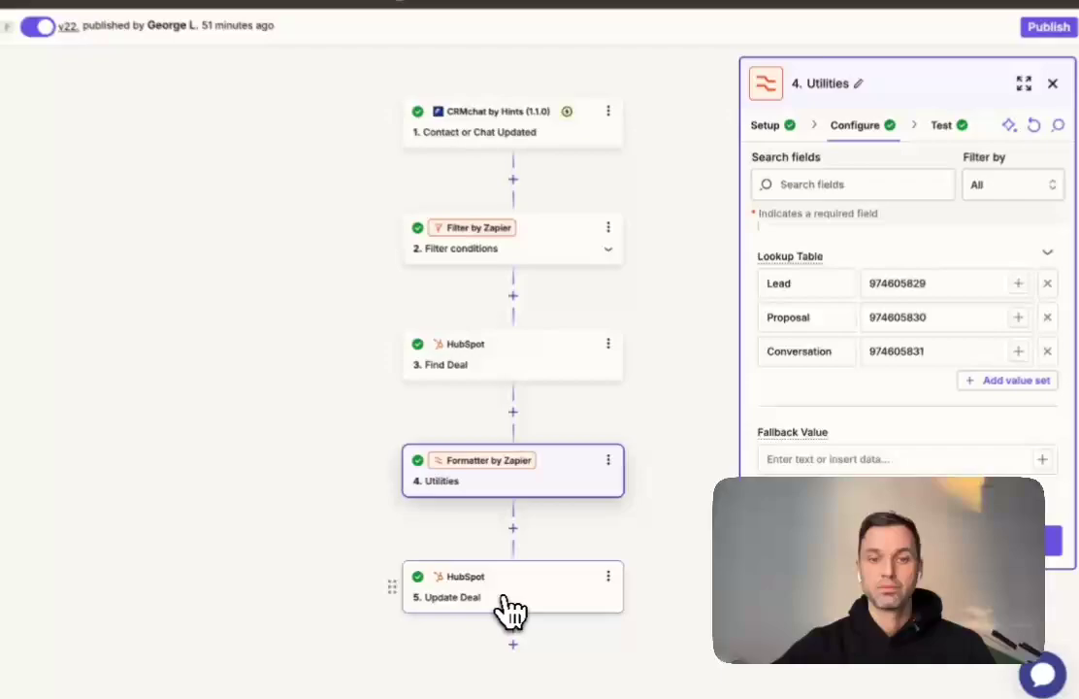
click(557, 591)
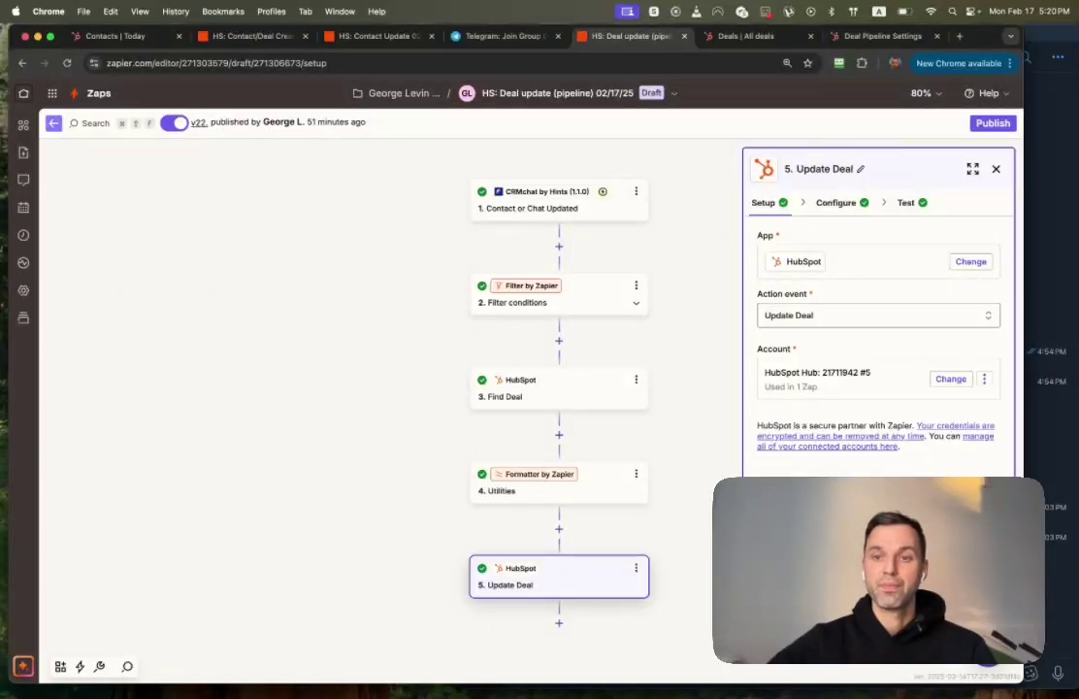
Check that Object ID is mapped to the Find Deal step's ID
click(835, 202)
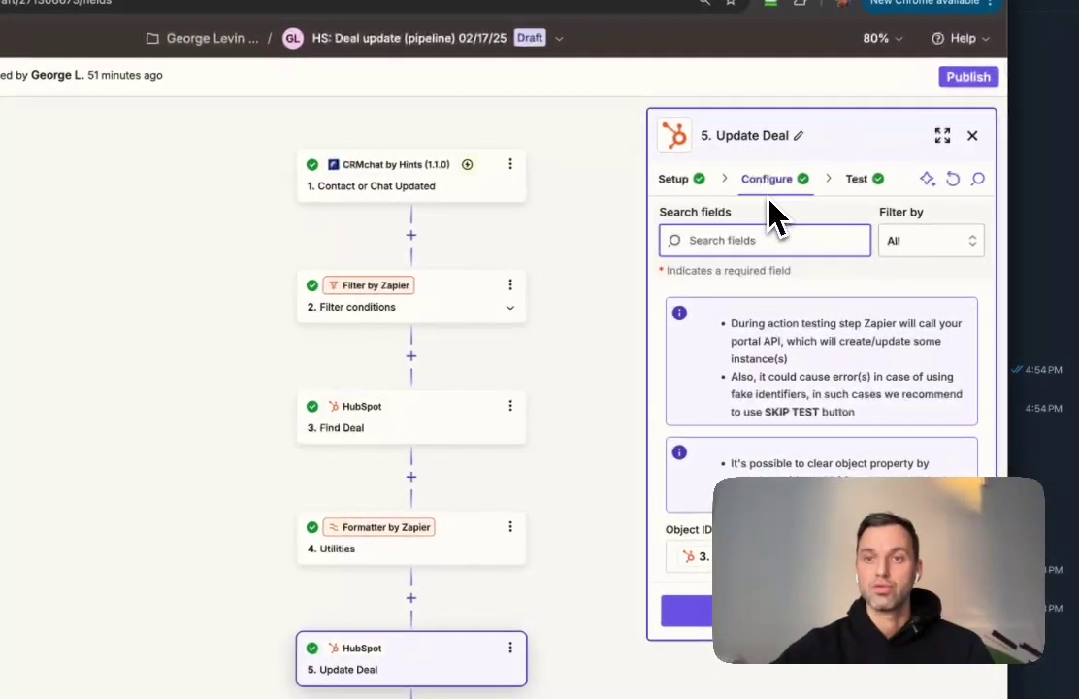
scroll(776, 330, down, 3)
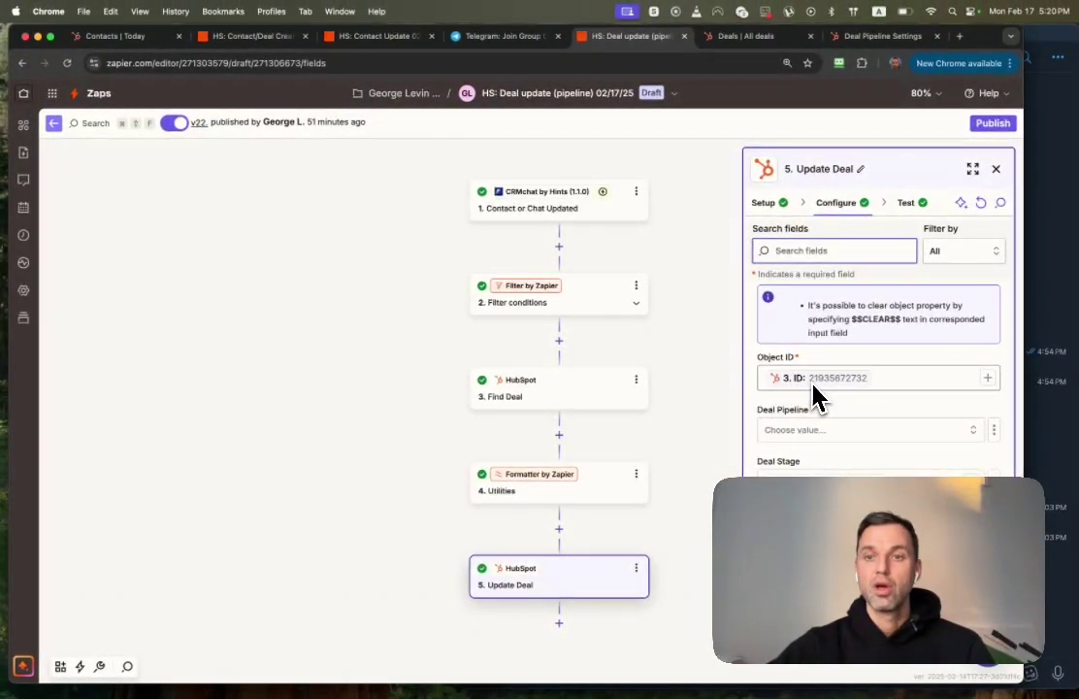
click(867, 379)
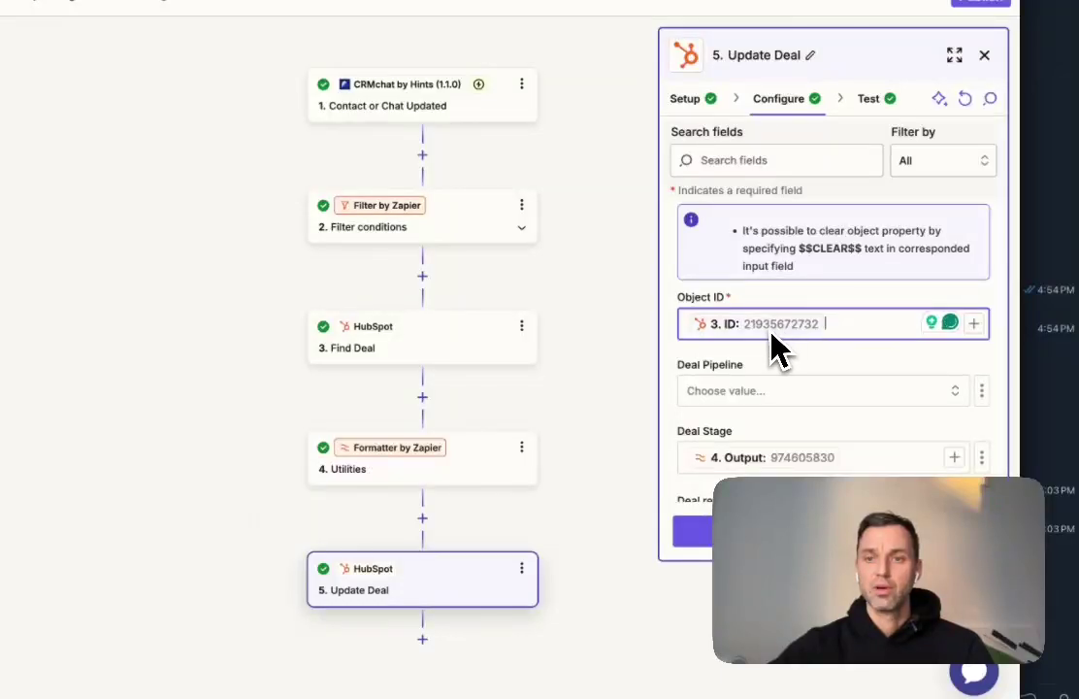
click(763, 330)
click(862, 333)
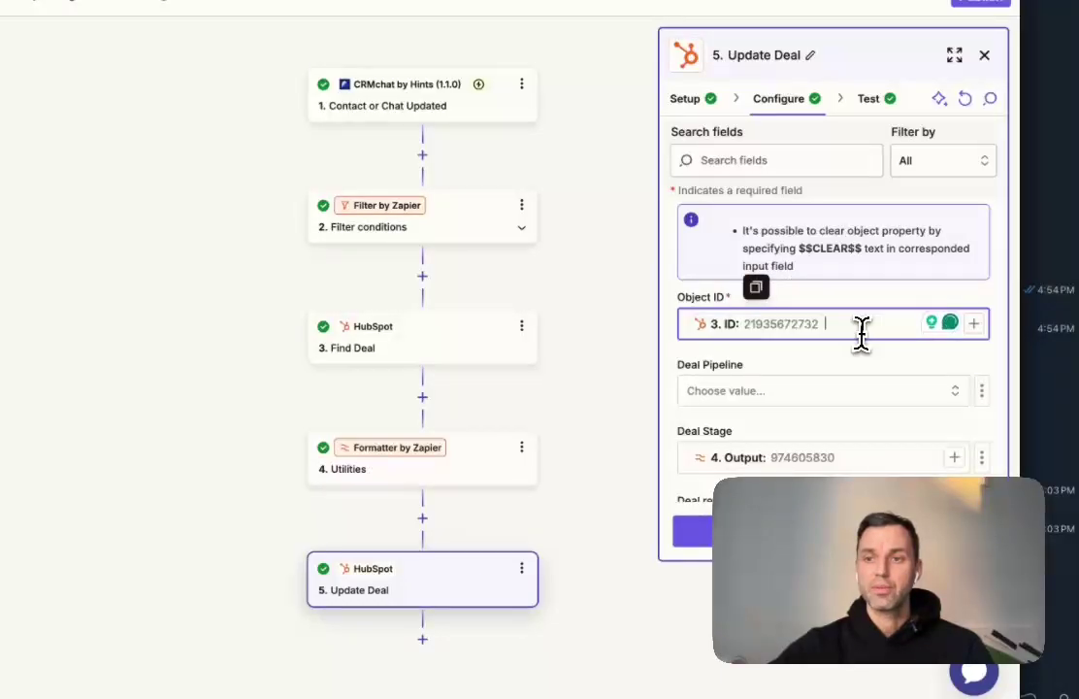
click(974, 324)
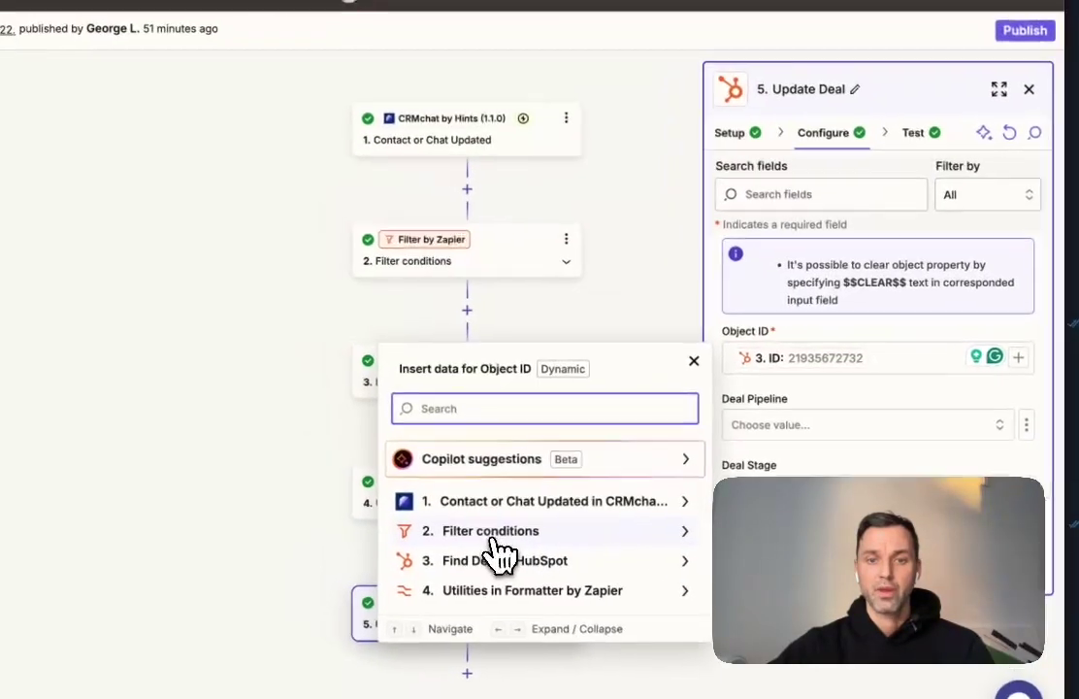
click(495, 560)
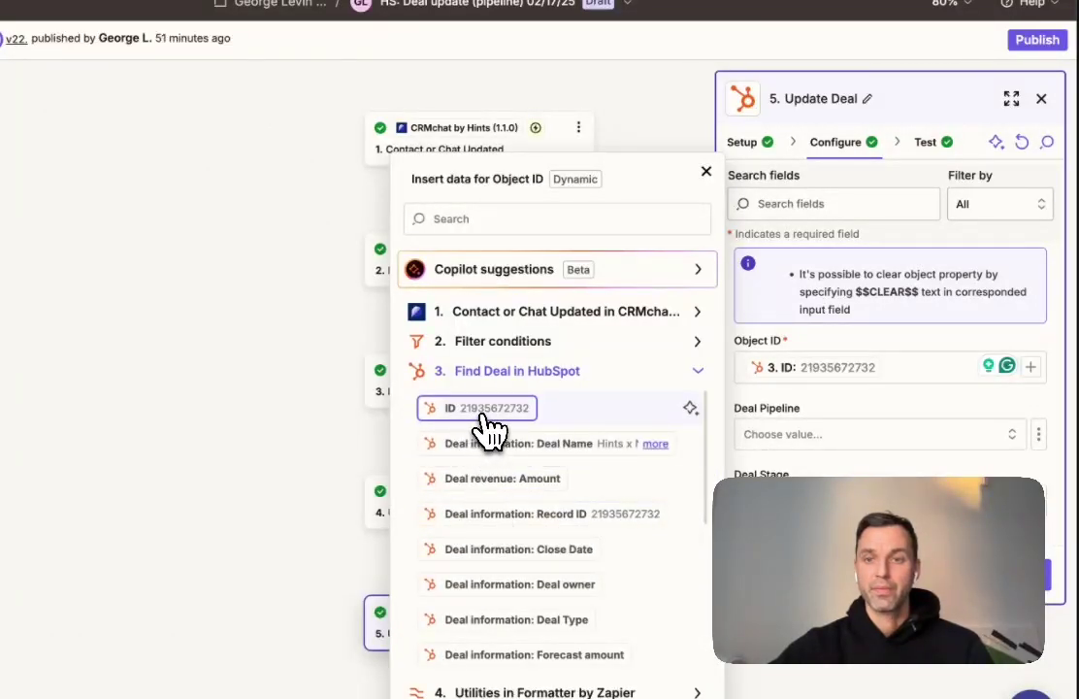
click(706, 171)
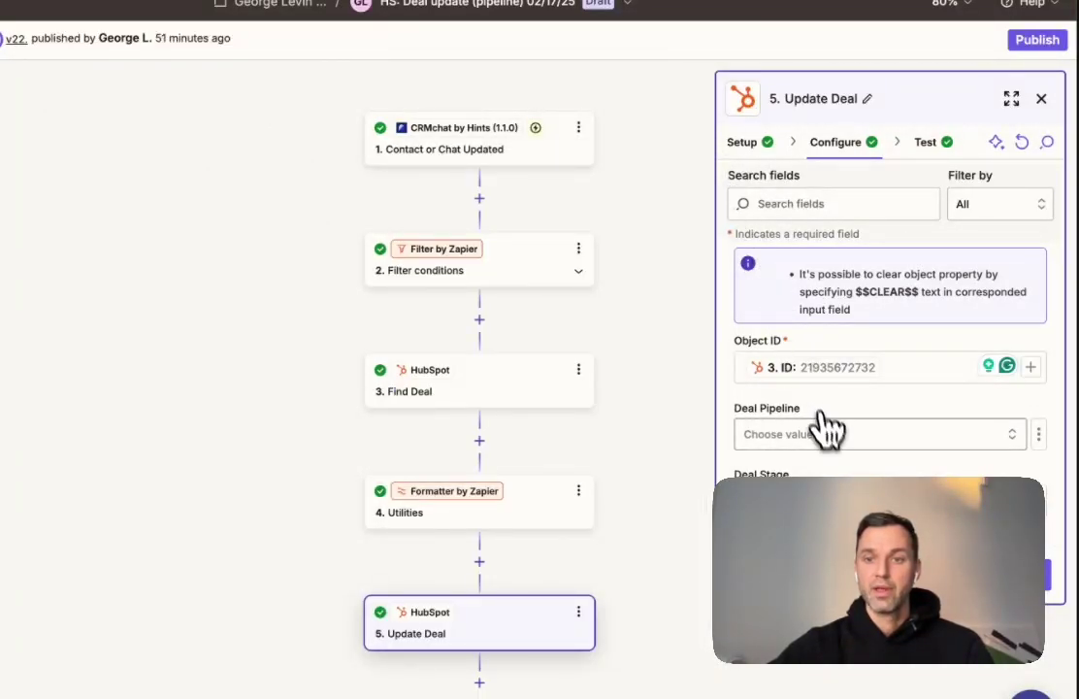
Check that Deal Stage uses the Formatter's Output, 974605830, and review the remaining fields
scroll(826, 427, down, 2)
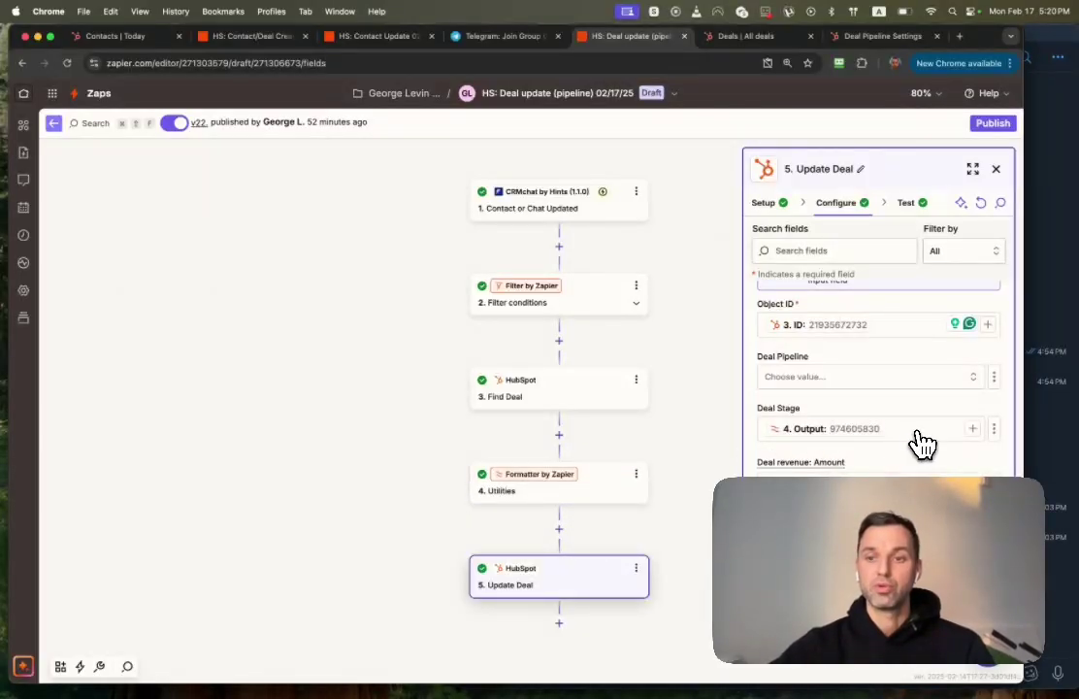
click(972, 428)
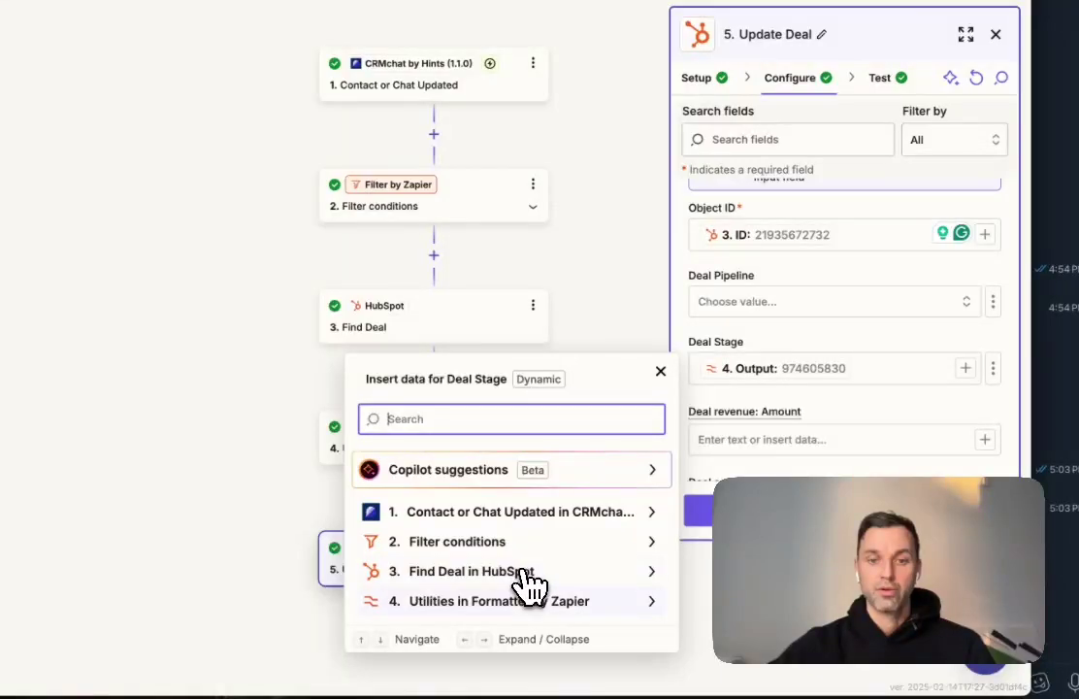
click(489, 603)
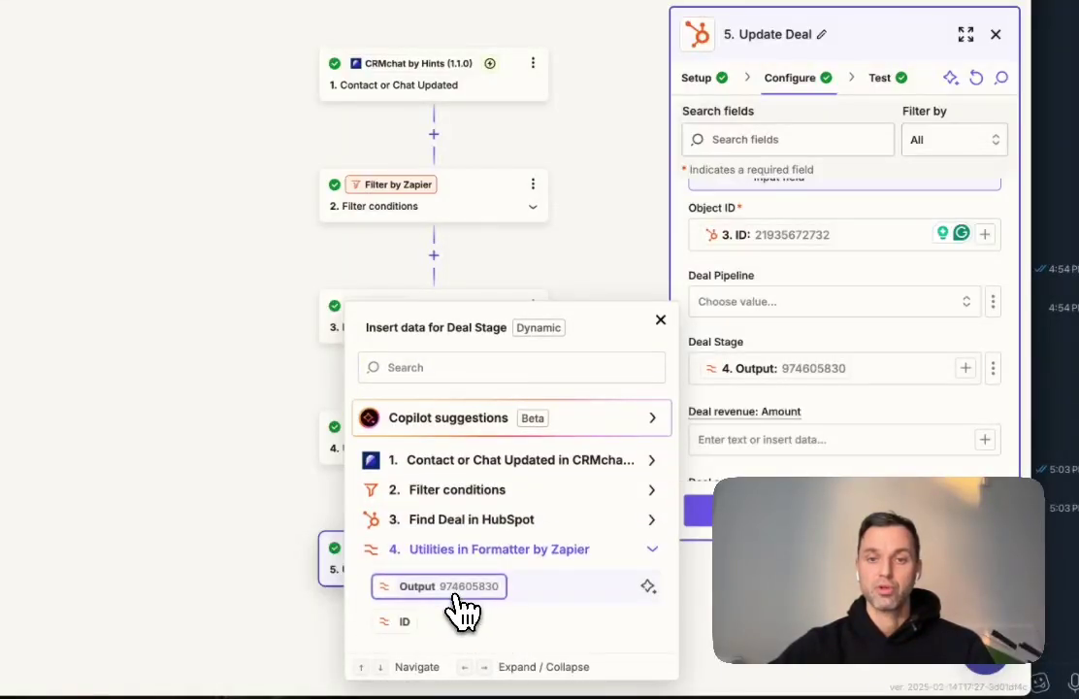
click(674, 330)
scroll(791, 367, down, 1)
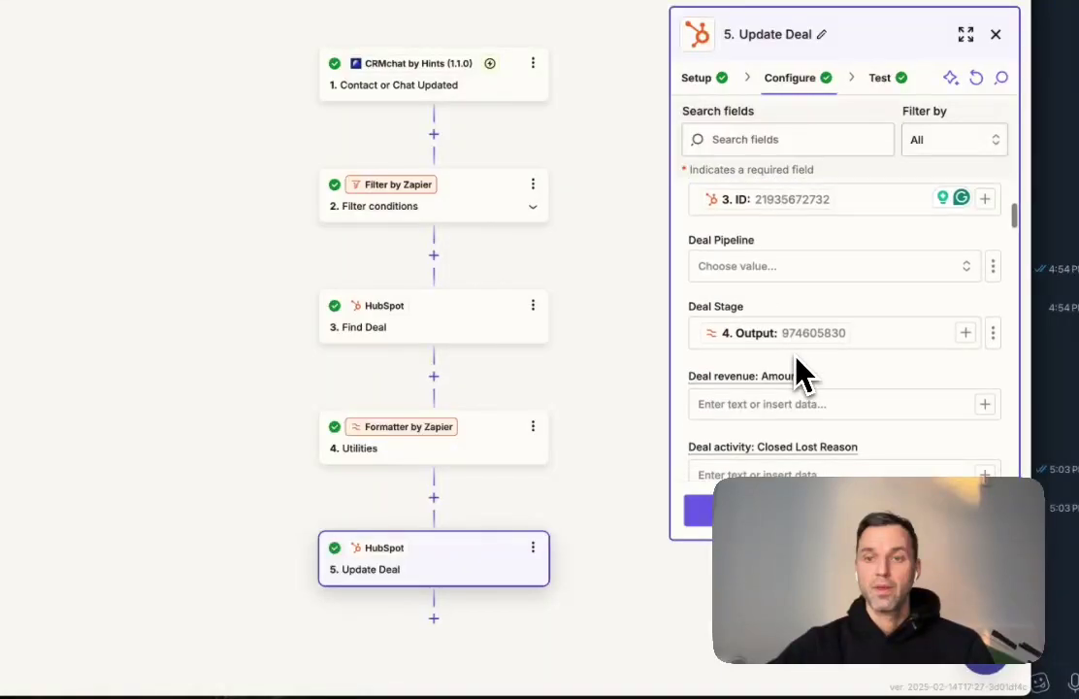
scroll(796, 374, down, 15)
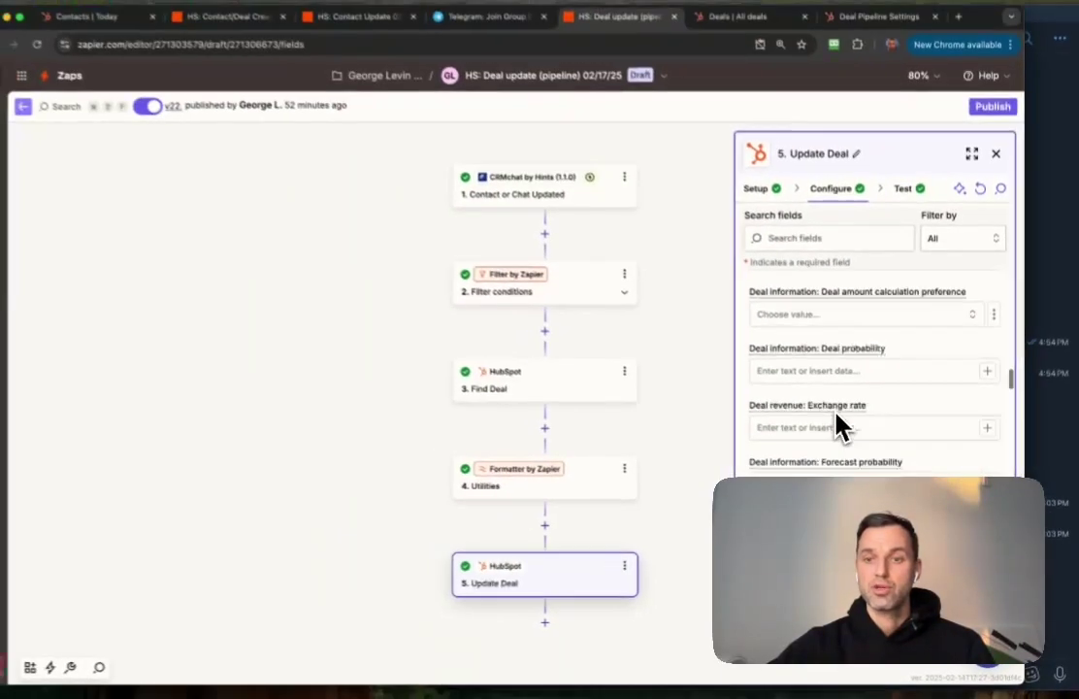
scroll(837, 427, down, 10)
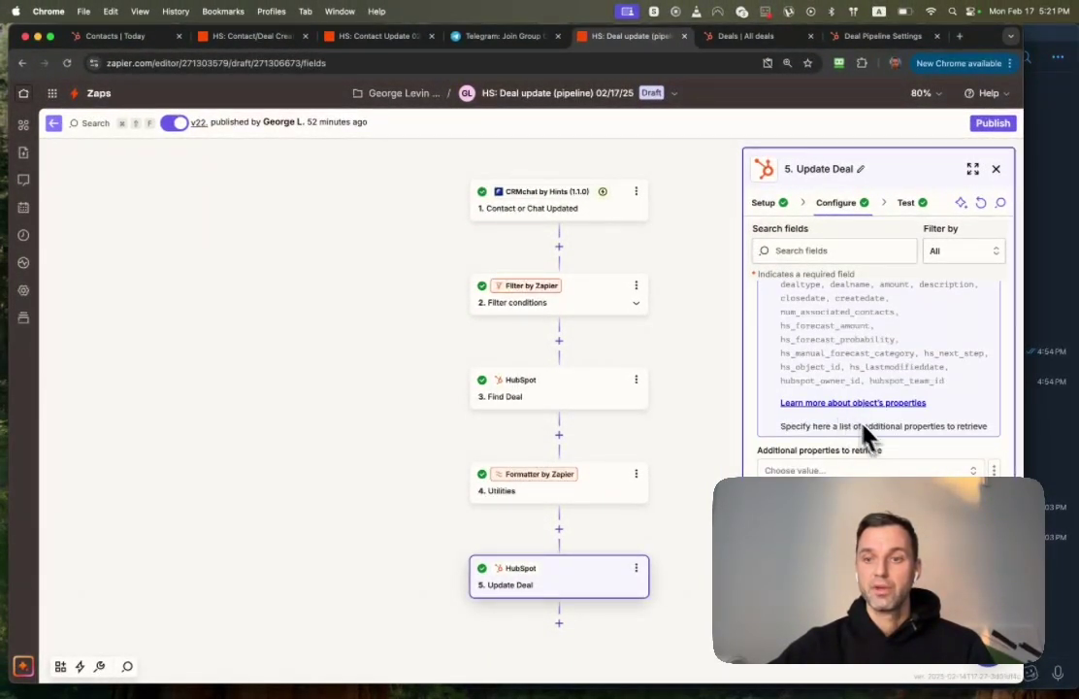